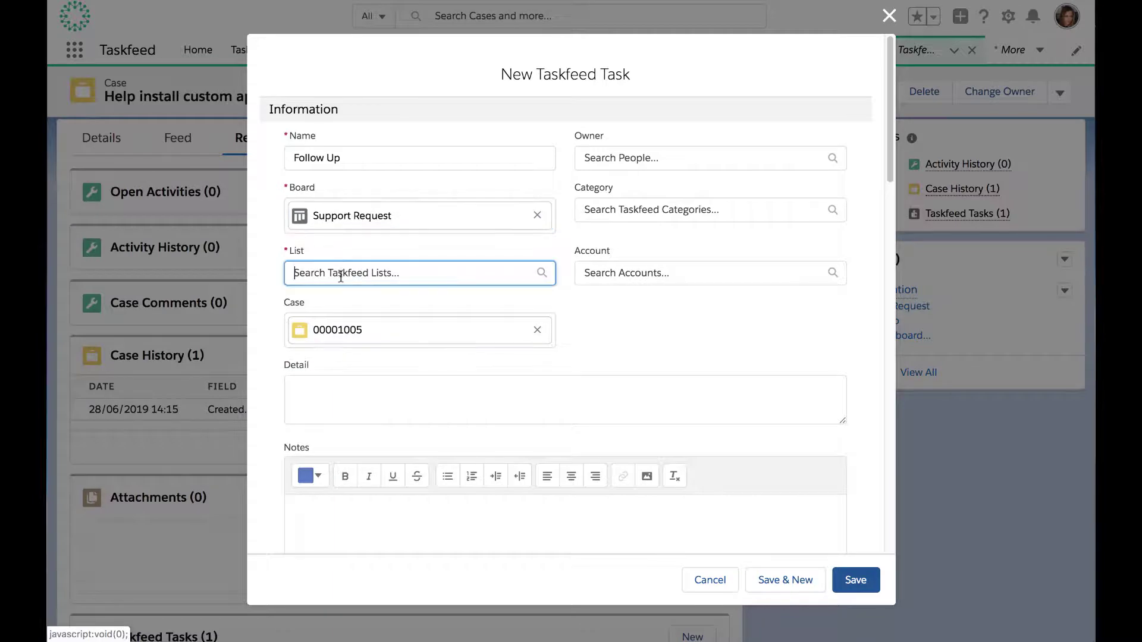
# Set the new Follow Up task's list to Not Started and assign the Data Analyst as its owner
pyautogui.write('Not Started')
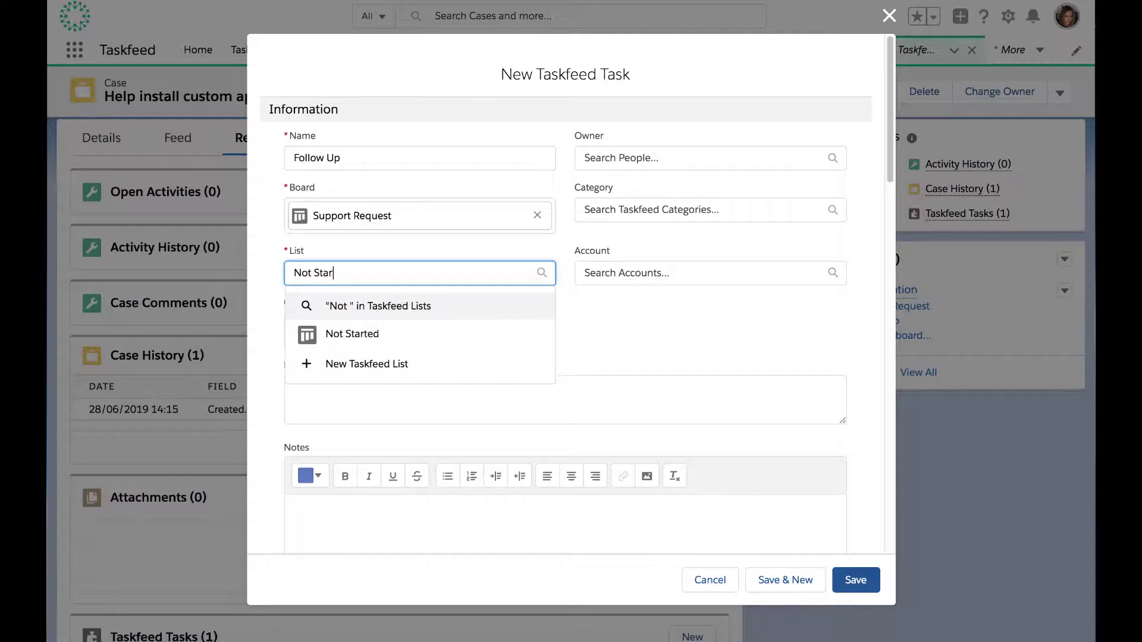
pyautogui.click(345, 336)
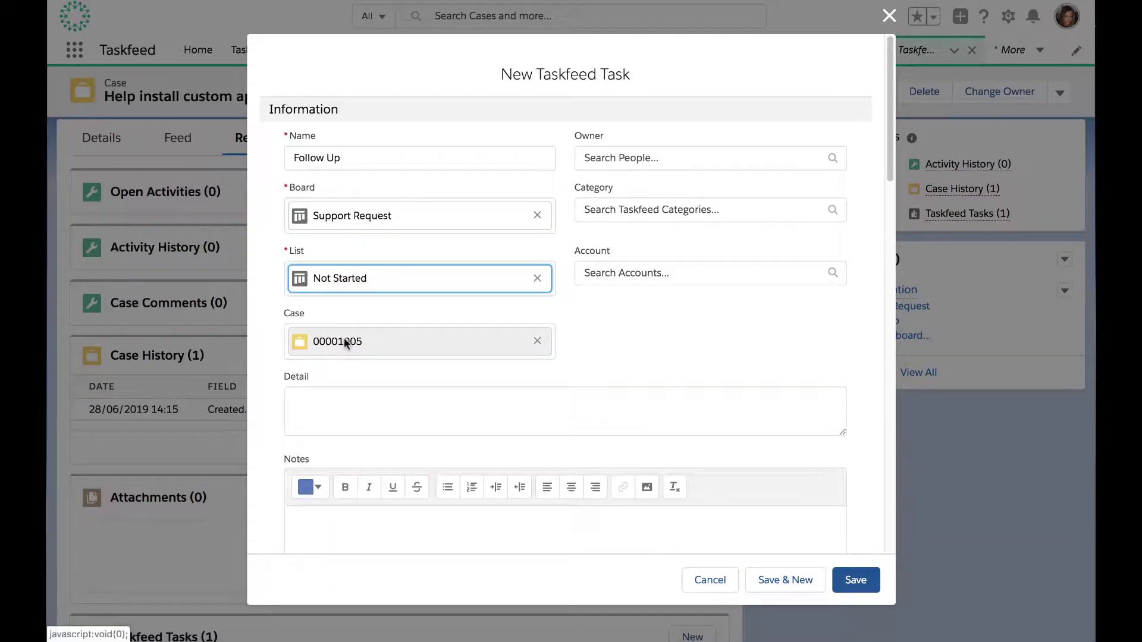
pyautogui.click(677, 156)
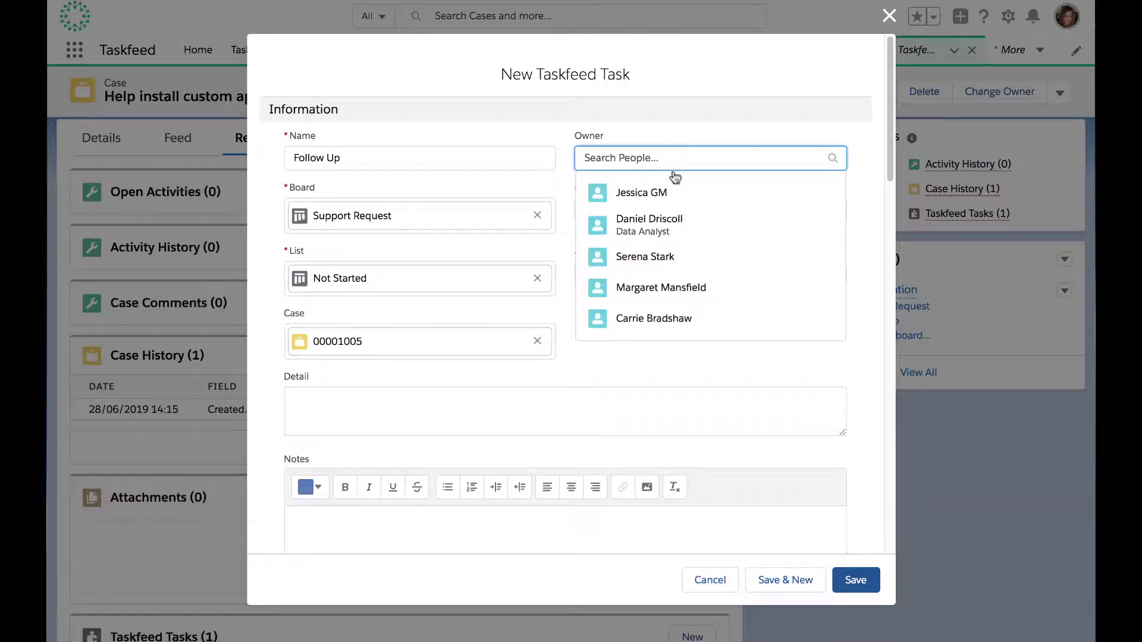
pyautogui.click(680, 229)
# Set the task's category to Document and its account to Oceanic Airlines, and save the task
pyautogui.click(685, 228)
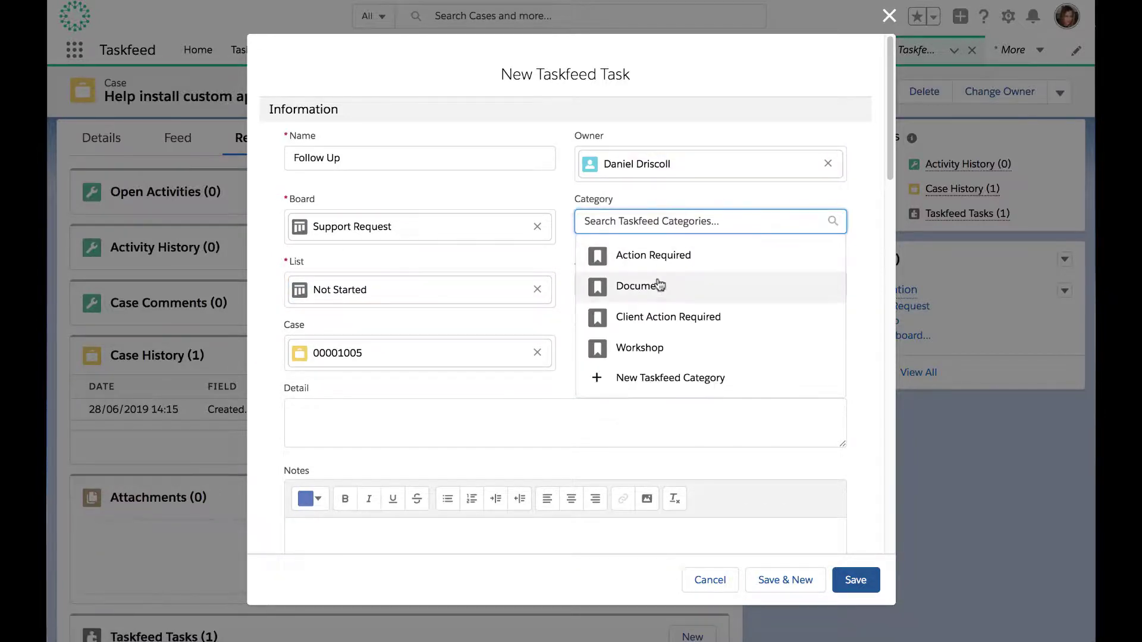
pyautogui.click(660, 286)
pyautogui.click(658, 283)
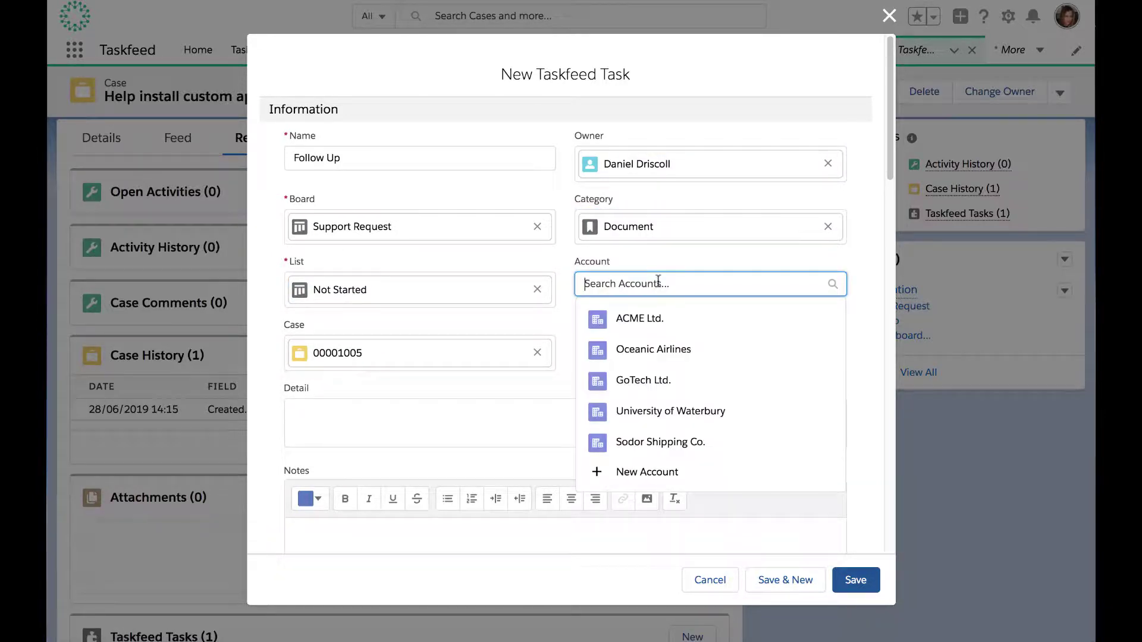
pyautogui.click(681, 350)
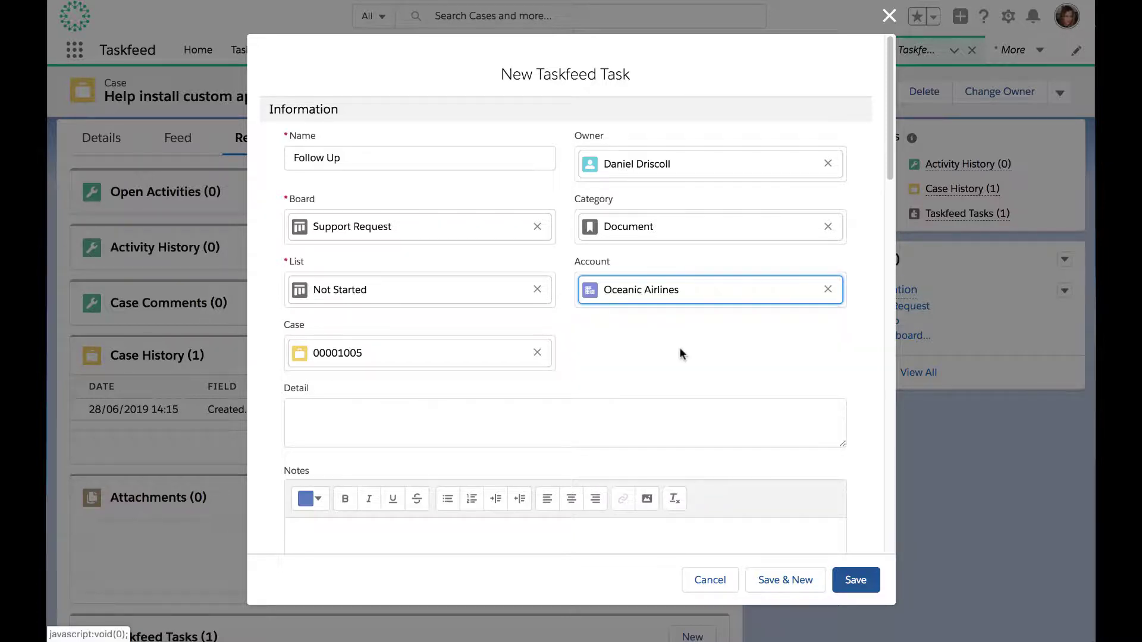
pyautogui.click(866, 585)
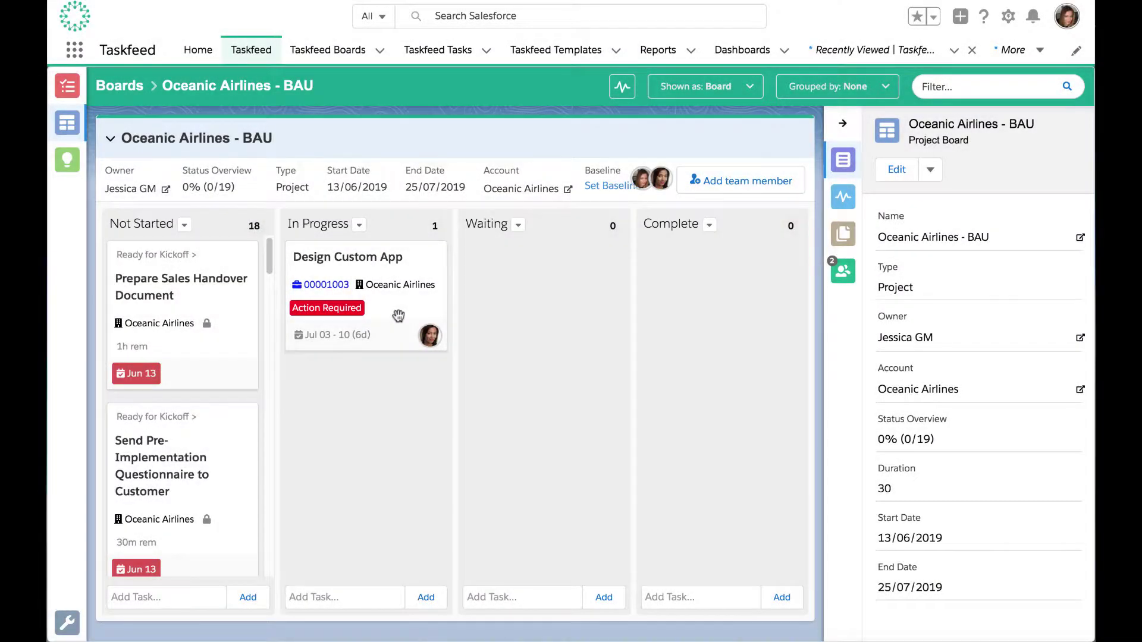
# Open the Design Custom App task on the Oceanic Airlines - BAU board, review its Case and Detail fields, and save it
pyautogui.click(398, 316)
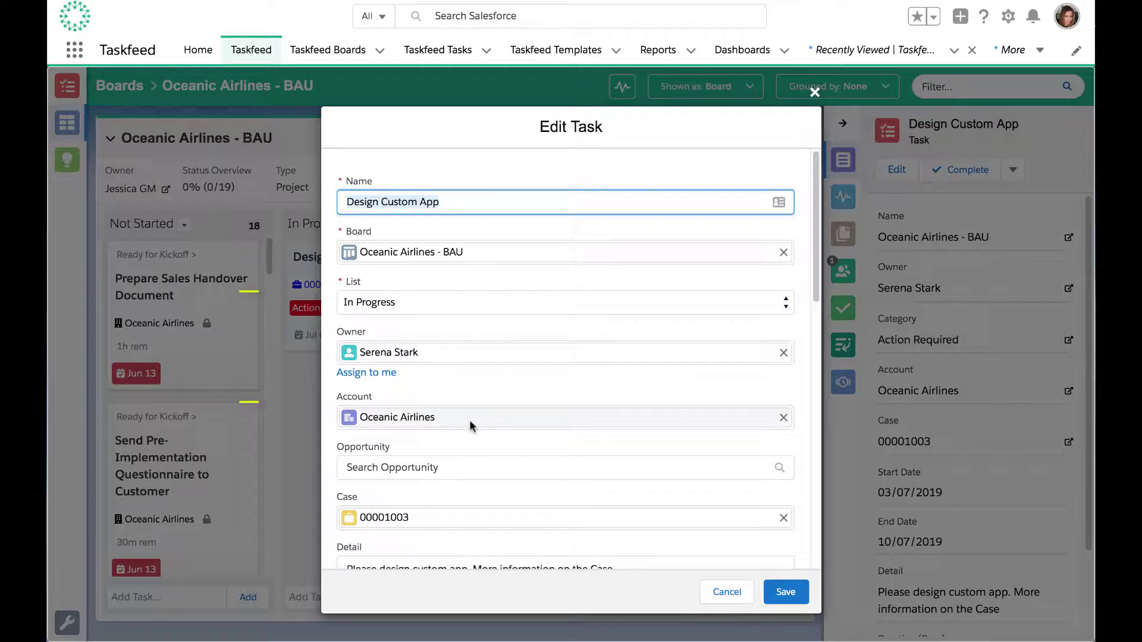
pyautogui.scroll(-2, 470, 425)
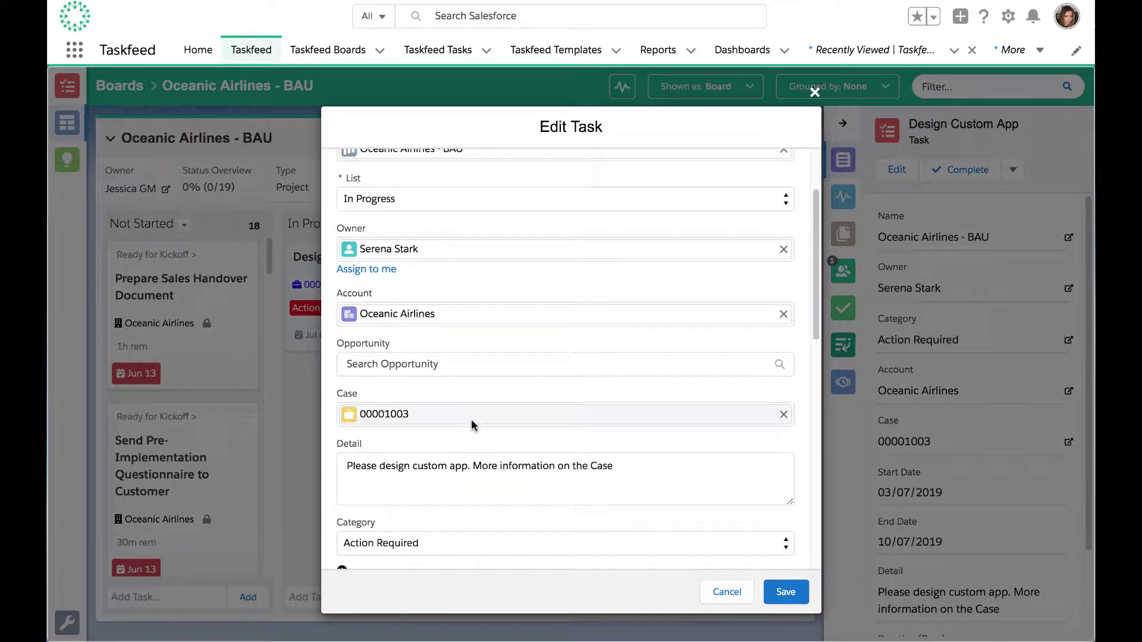
pyautogui.click(791, 592)
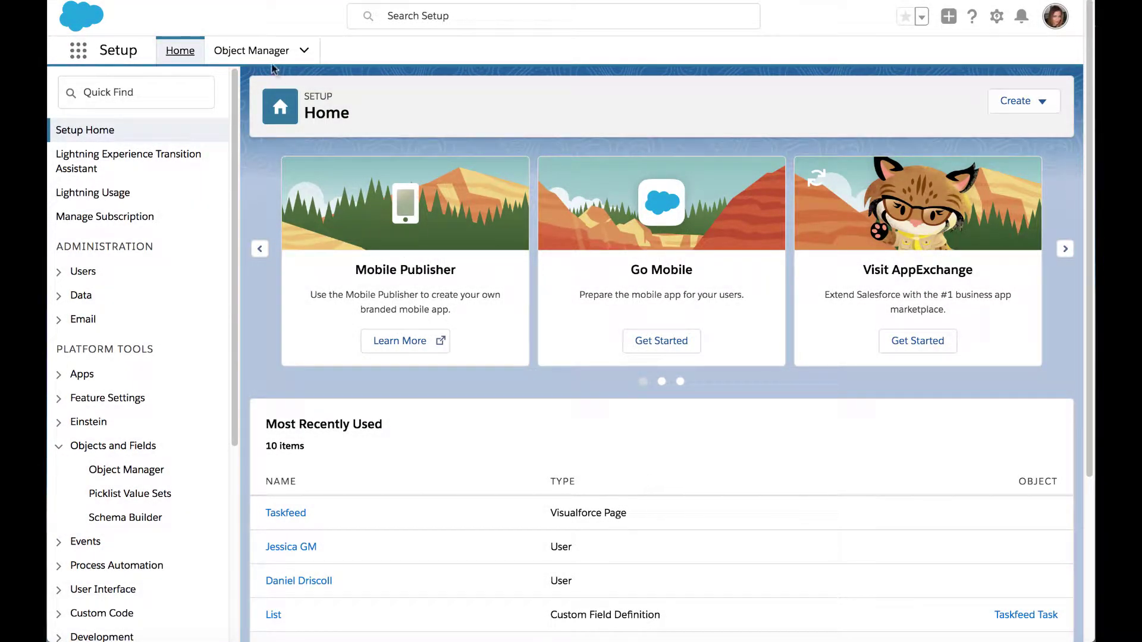
# Find the Taskfeed Task object in Object Manager and open its fields and relationships
pyautogui.click(262, 53)
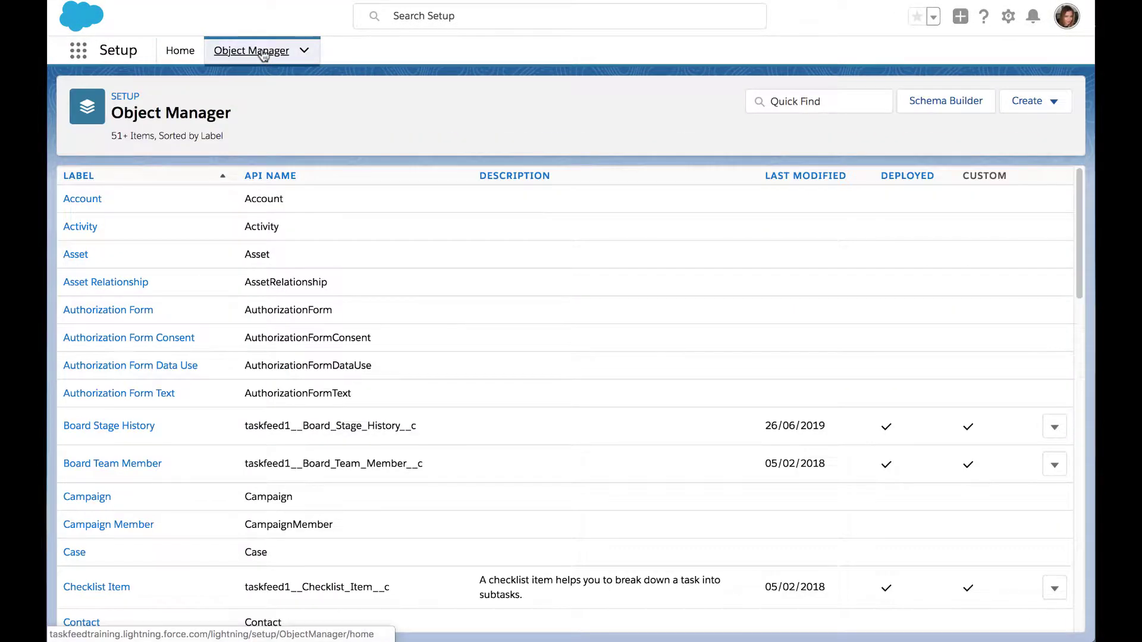
pyautogui.click(805, 102)
pyautogui.write('Tas')
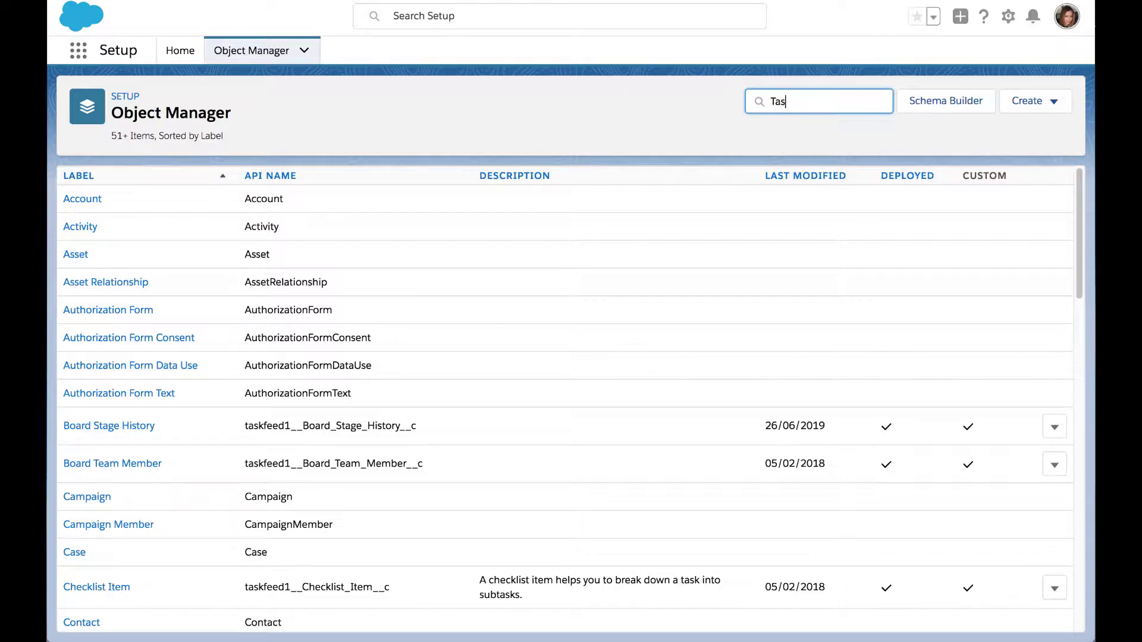
pyautogui.write('kfeed Task')
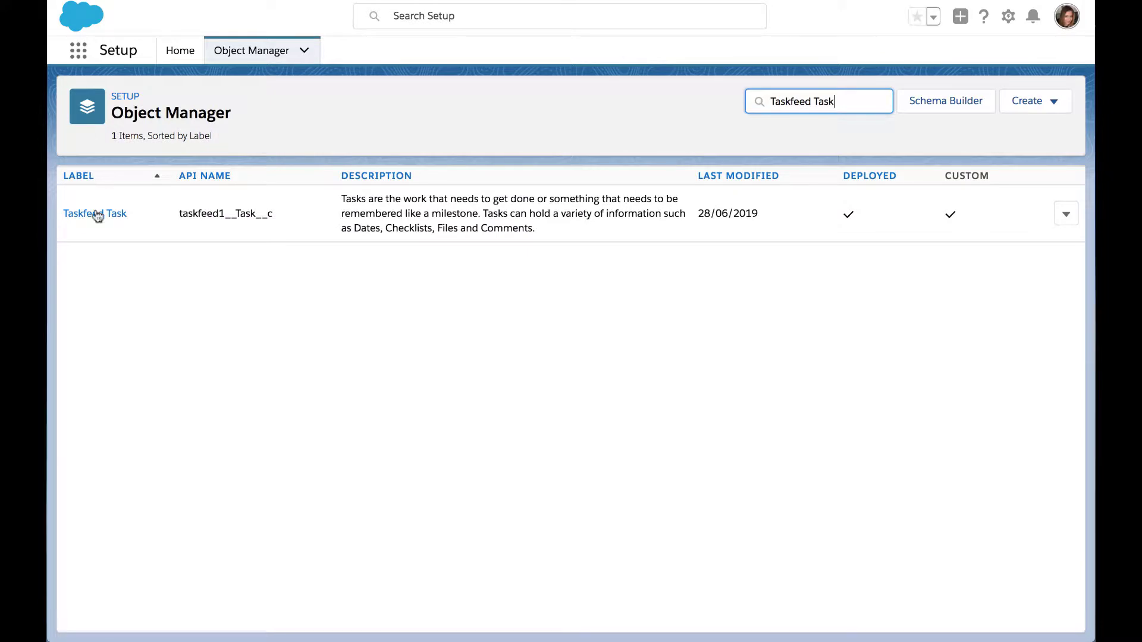
pyautogui.click(109, 221)
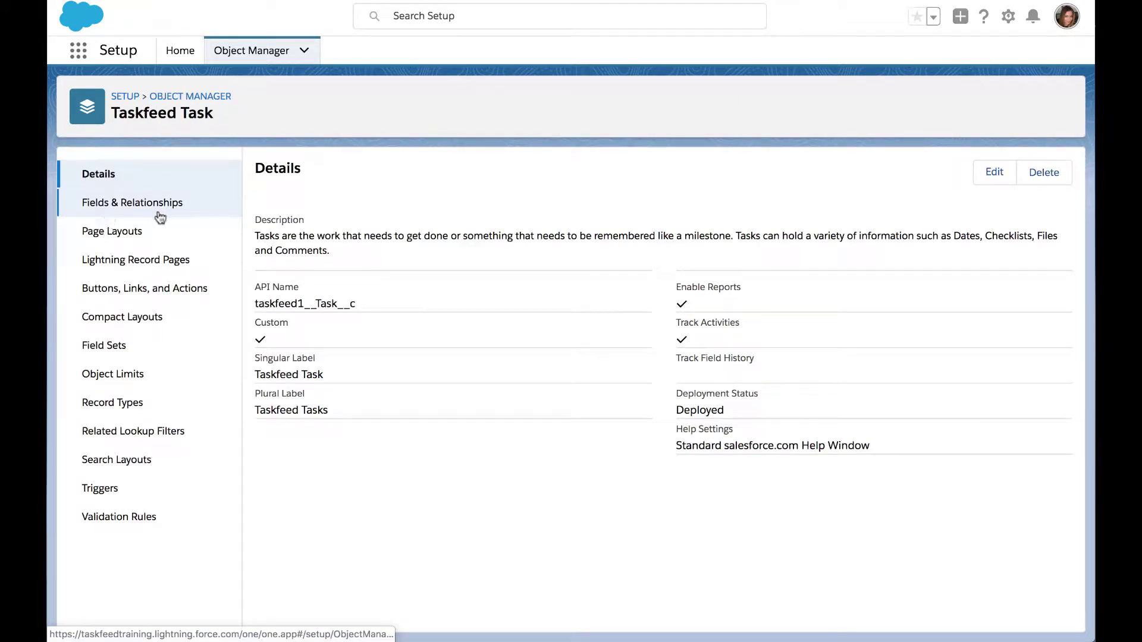
pyautogui.click(158, 207)
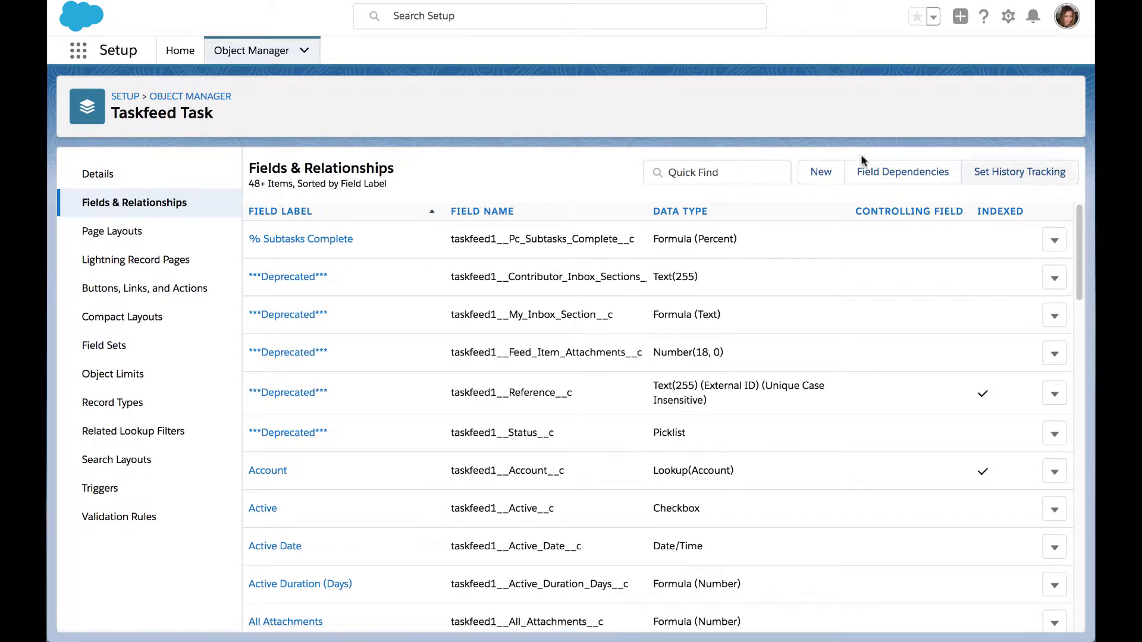
# Start a new custom field on Taskfeed Task as a lookup relationship related to the Case object
pyautogui.click(821, 174)
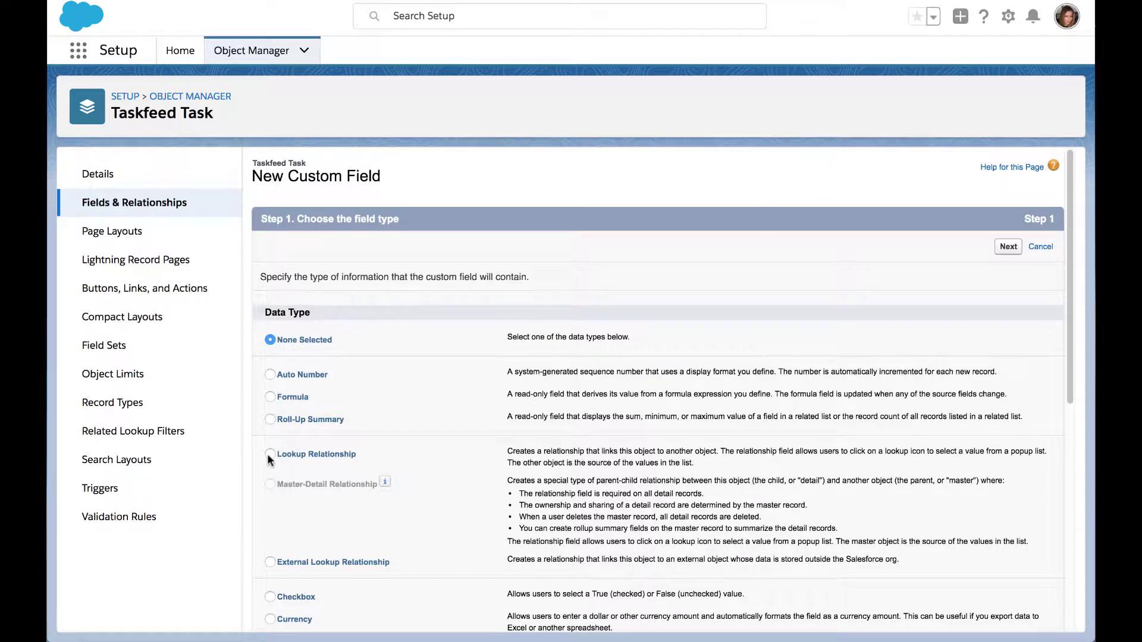
pyautogui.click(269, 454)
pyautogui.click(1010, 247)
pyautogui.click(480, 306)
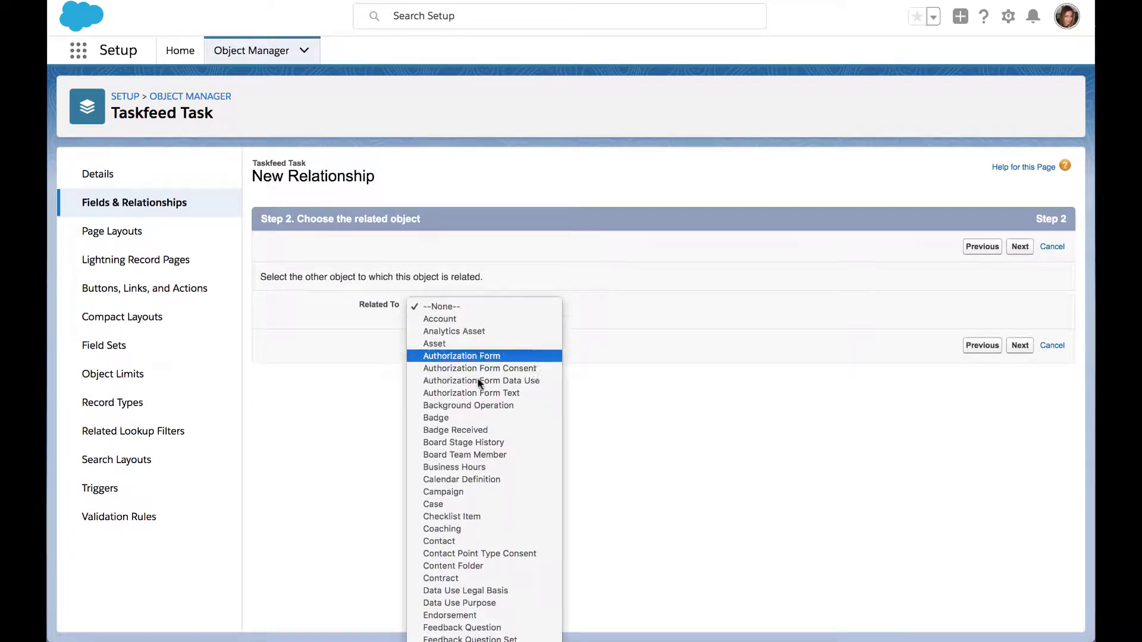
pyautogui.click(864, 317)
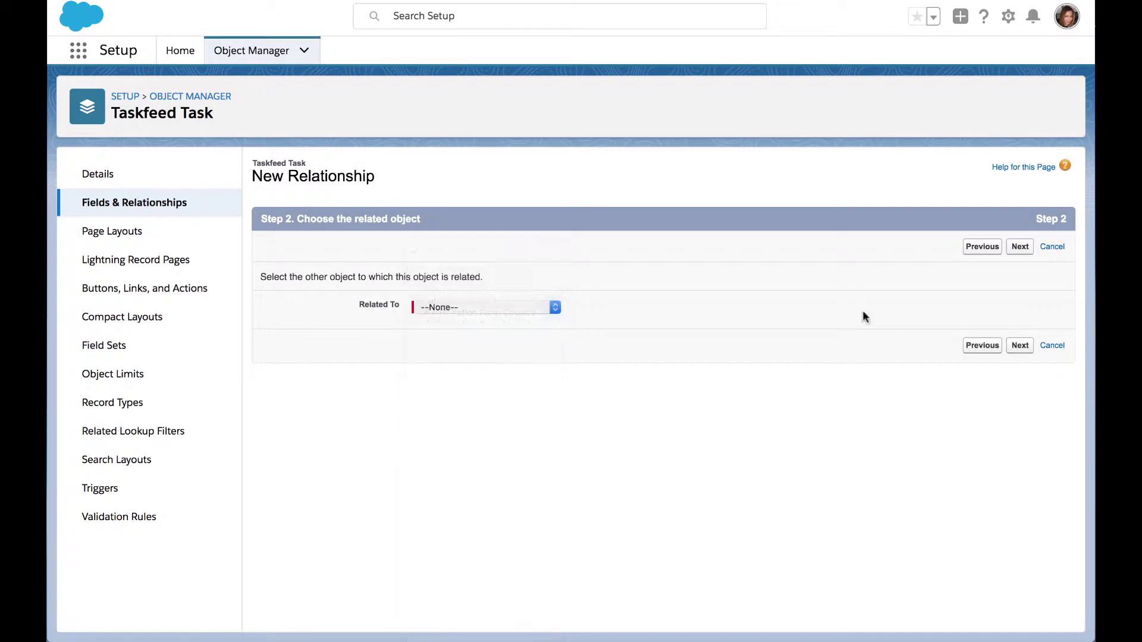
pyautogui.click(1021, 346)
# Set the lookup field's label and name to Case, keep it on the Taskfeed Task and Case layouts, and save it
pyautogui.click(464, 313)
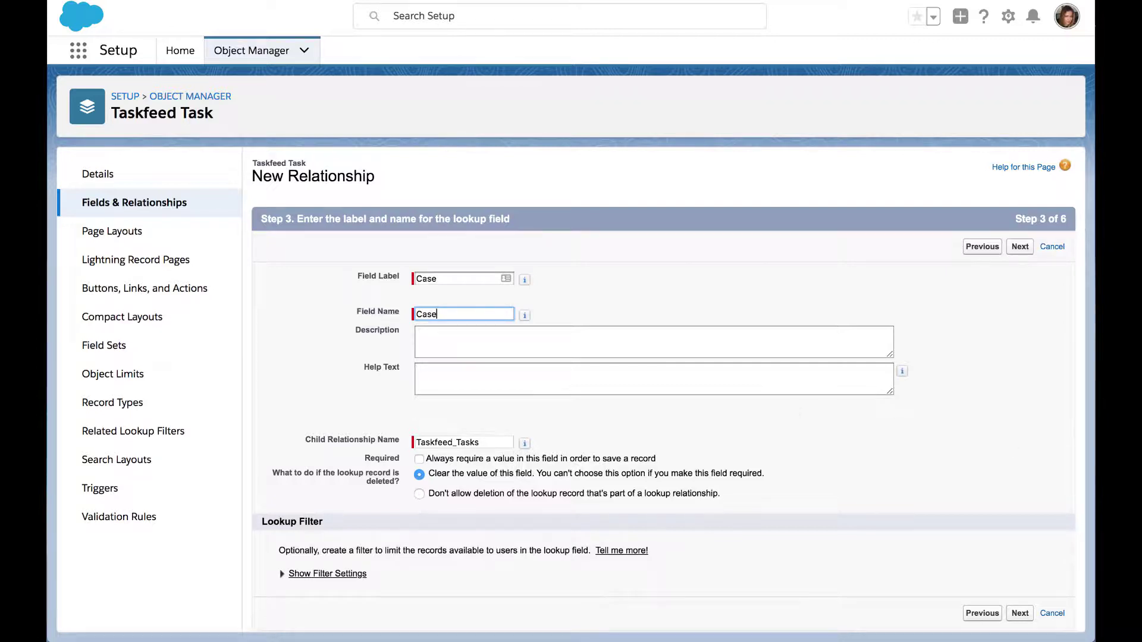
pyautogui.click(1019, 613)
pyautogui.scroll(-3, 1011, 618)
pyautogui.click(1015, 619)
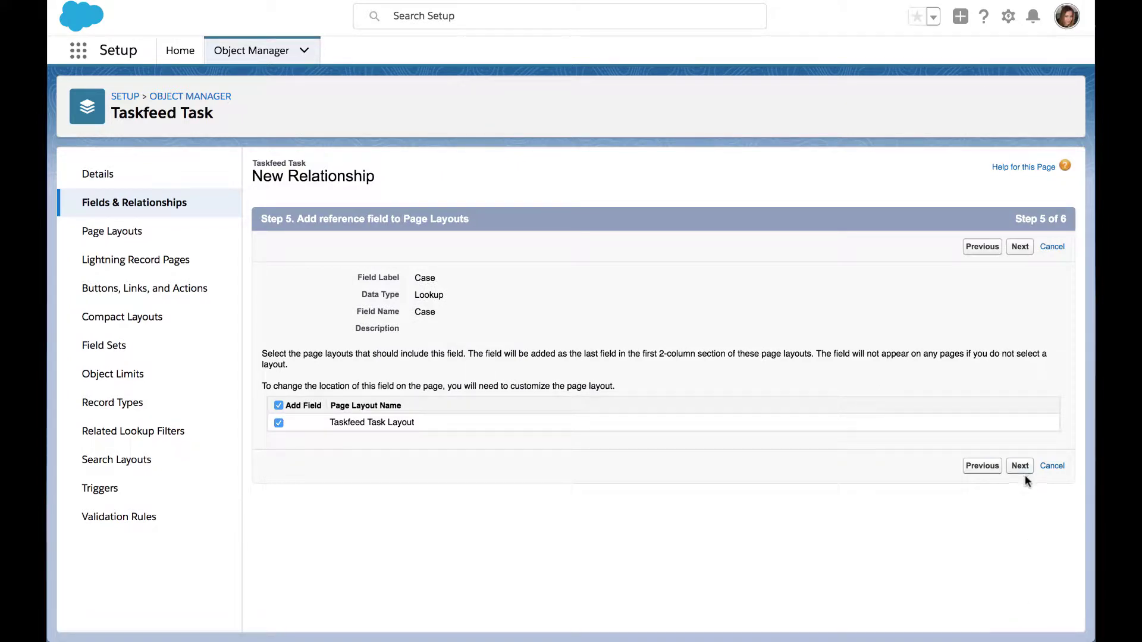
pyautogui.click(1024, 469)
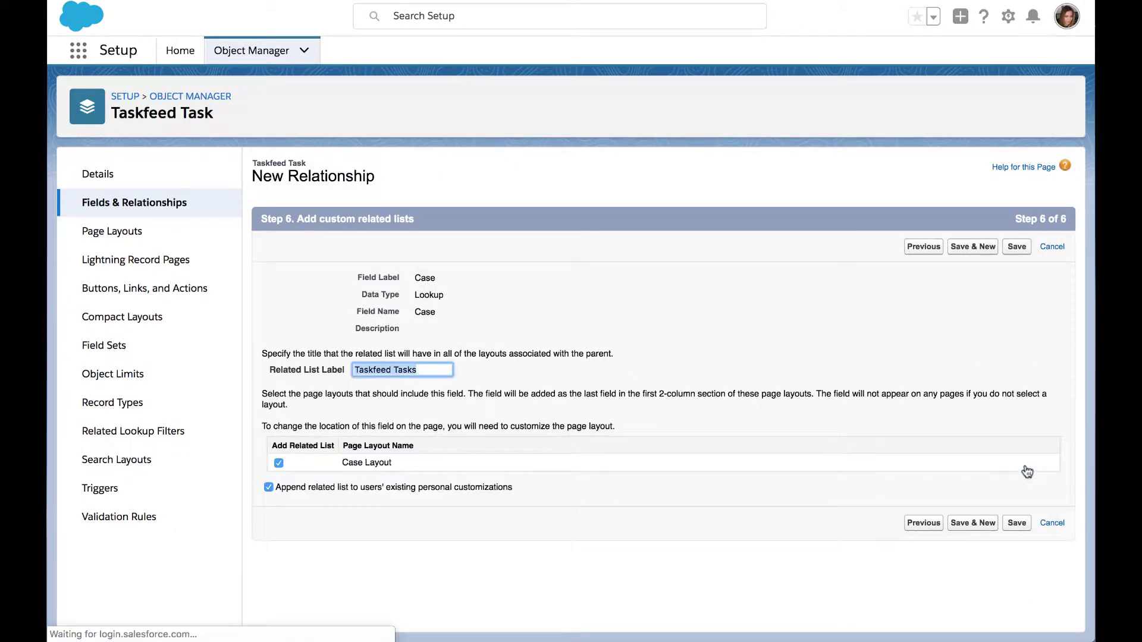
pyautogui.click(1013, 524)
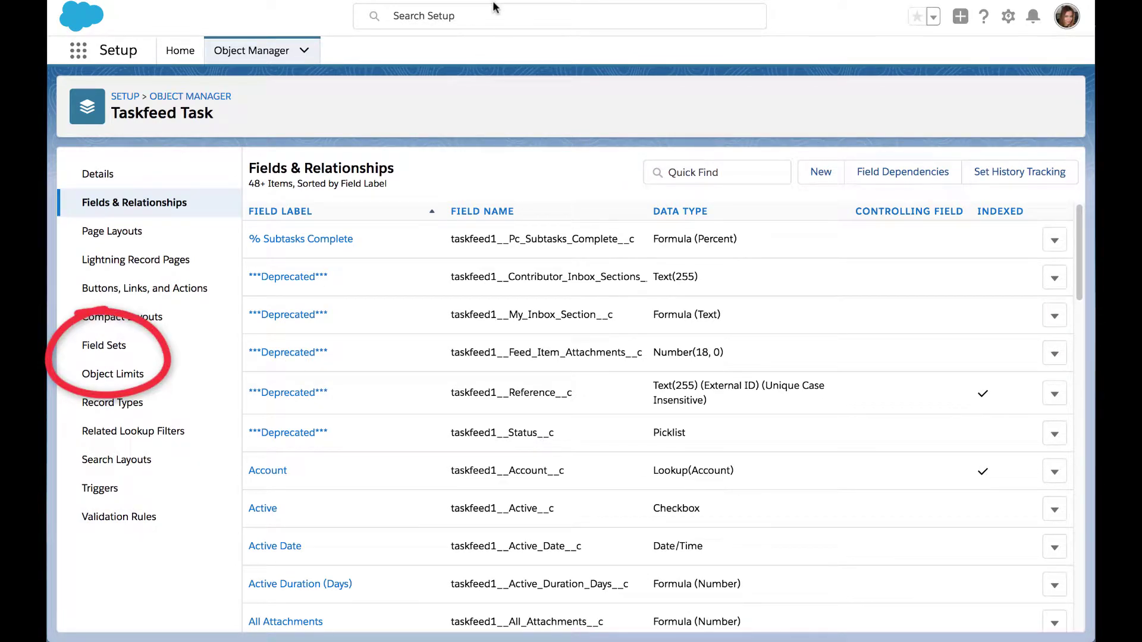
# Add the Case field below Opportunity in the Edit Modal Fields field set and save the field set
pyautogui.click(113, 347)
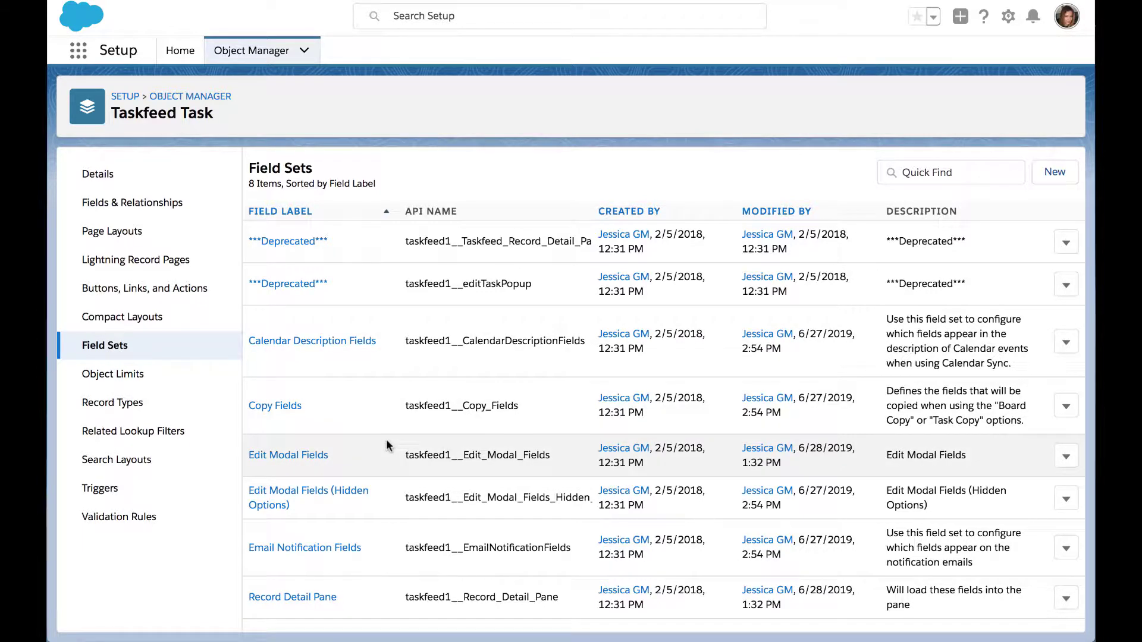
pyautogui.click(296, 456)
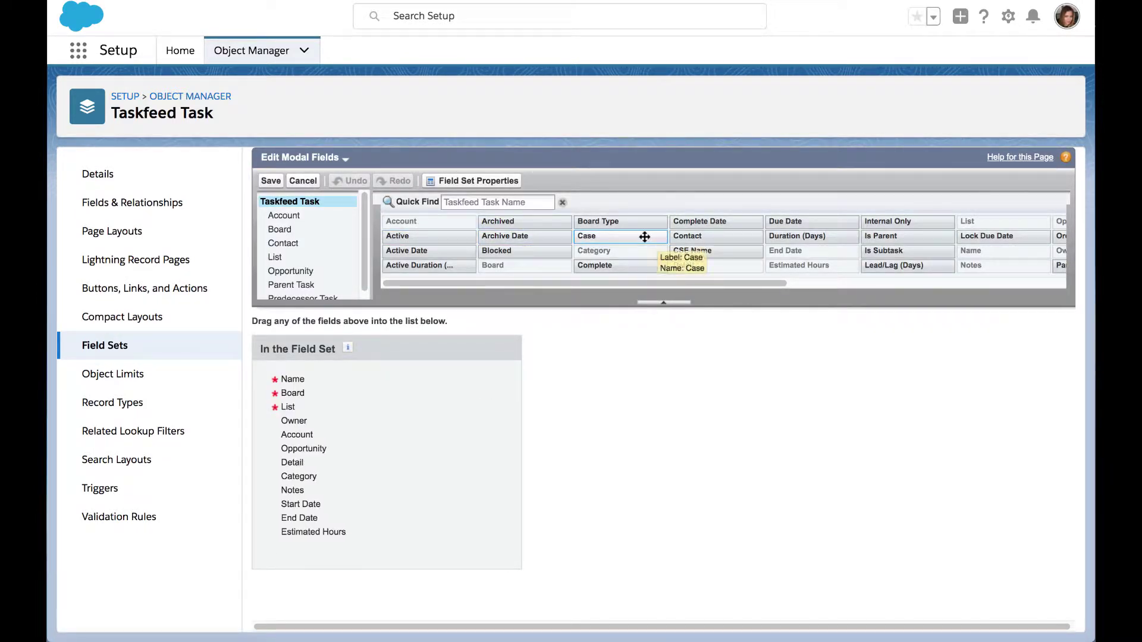
pyautogui.moveTo(645, 236); pyautogui.dragTo(410, 466)
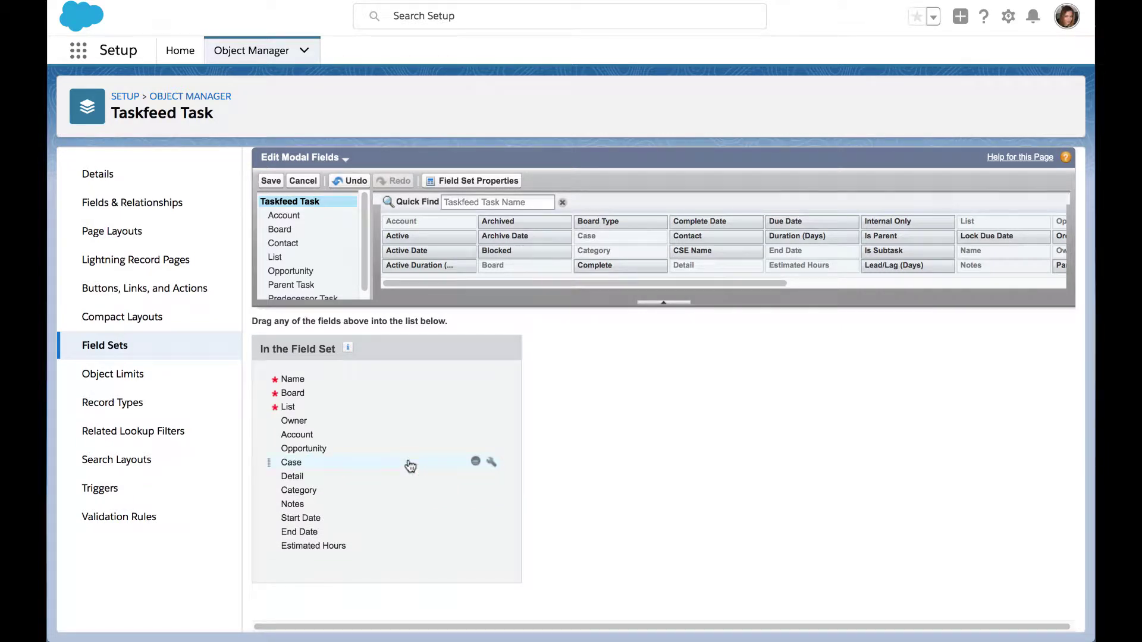
pyautogui.click(270, 180)
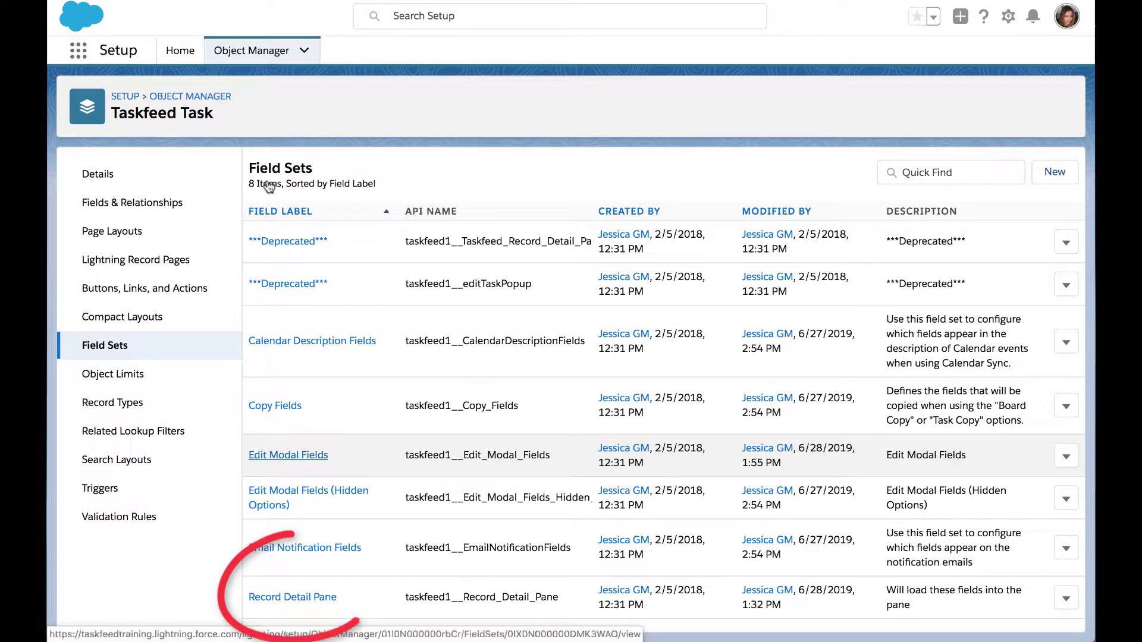
# Add the Case field below Opportunity in the Record Detail Pane field set and save the field set
pyautogui.click(292, 598)
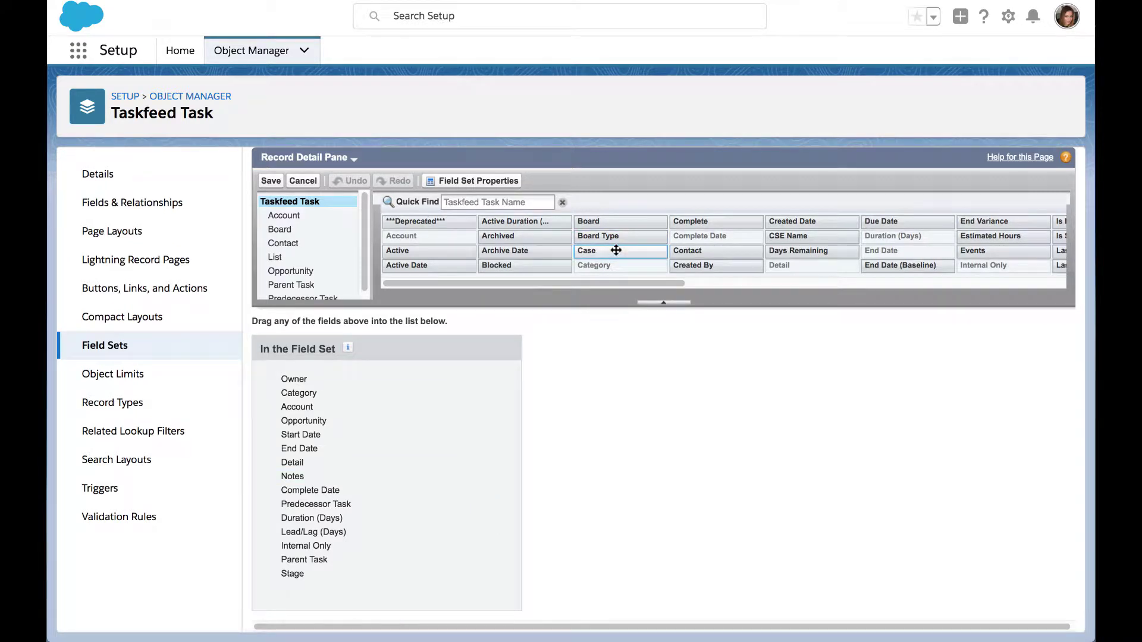
pyautogui.moveTo(618, 250); pyautogui.dragTo(390, 441)
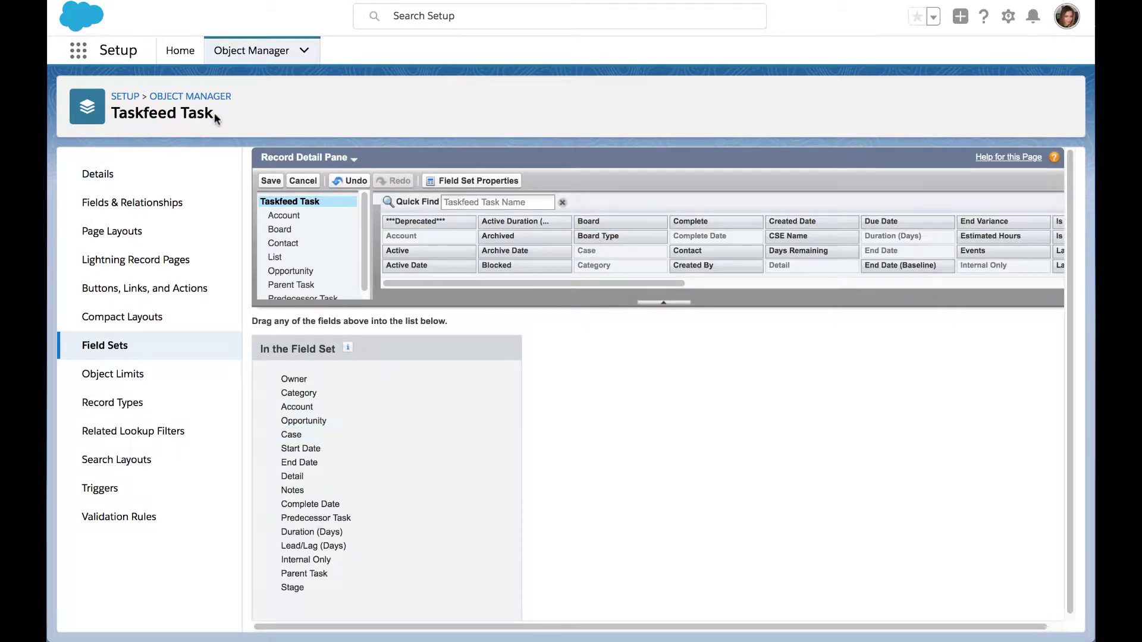
pyautogui.click(272, 181)
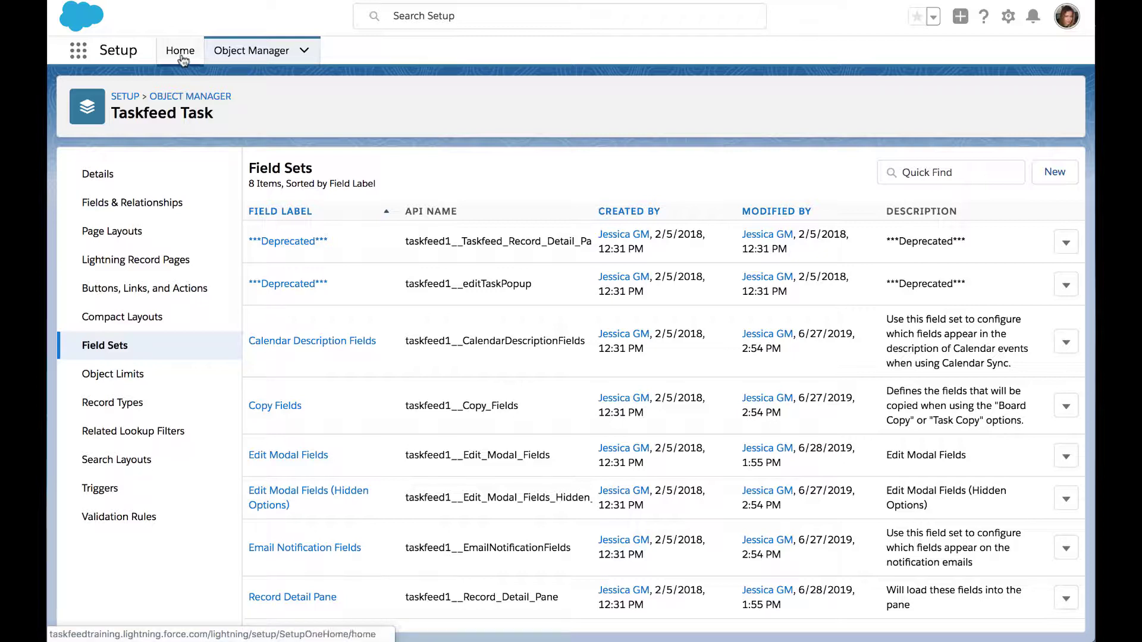
# Search the App Launcher for Taskfeed Custom and open the Taskfeed Custom Labels list
pyautogui.click(79, 51)
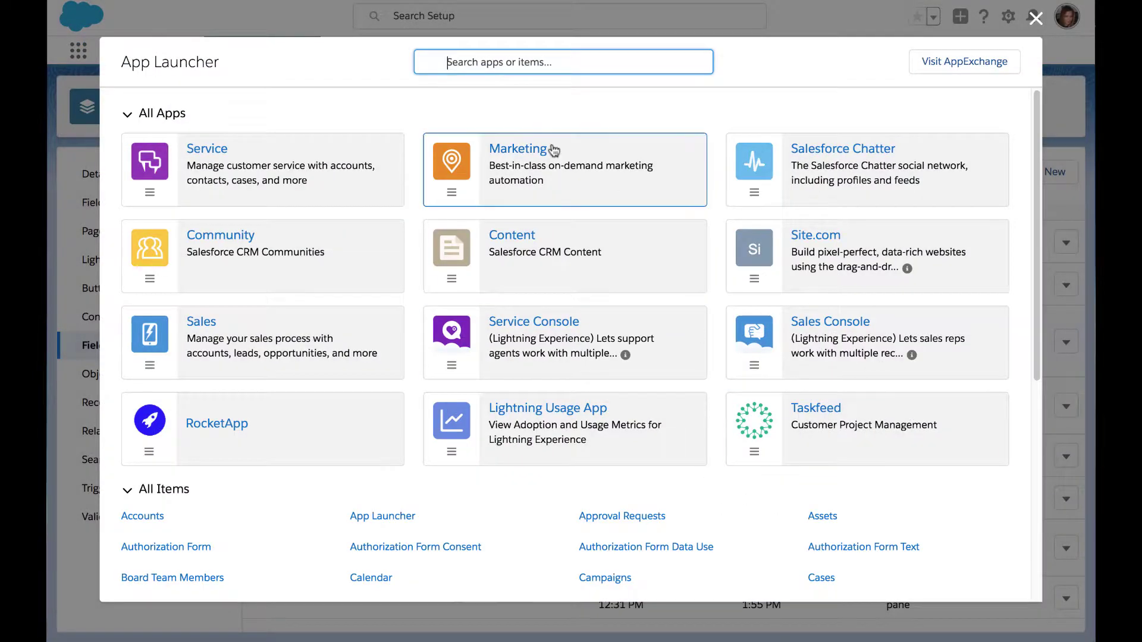
pyautogui.write('Taskfeed')
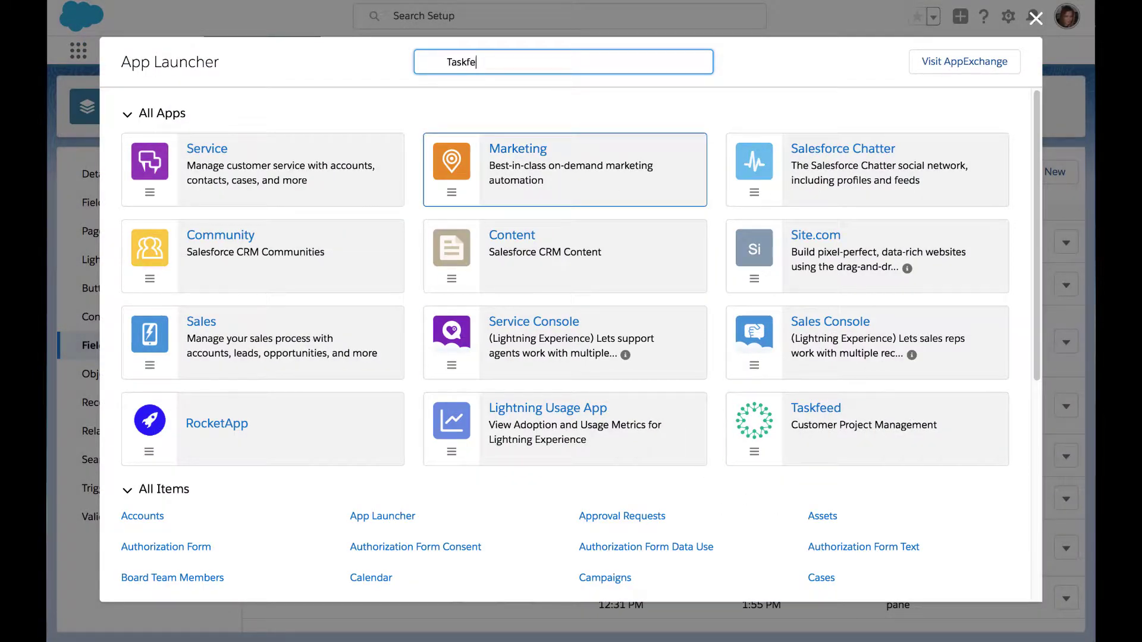
pyautogui.write(' Custom')
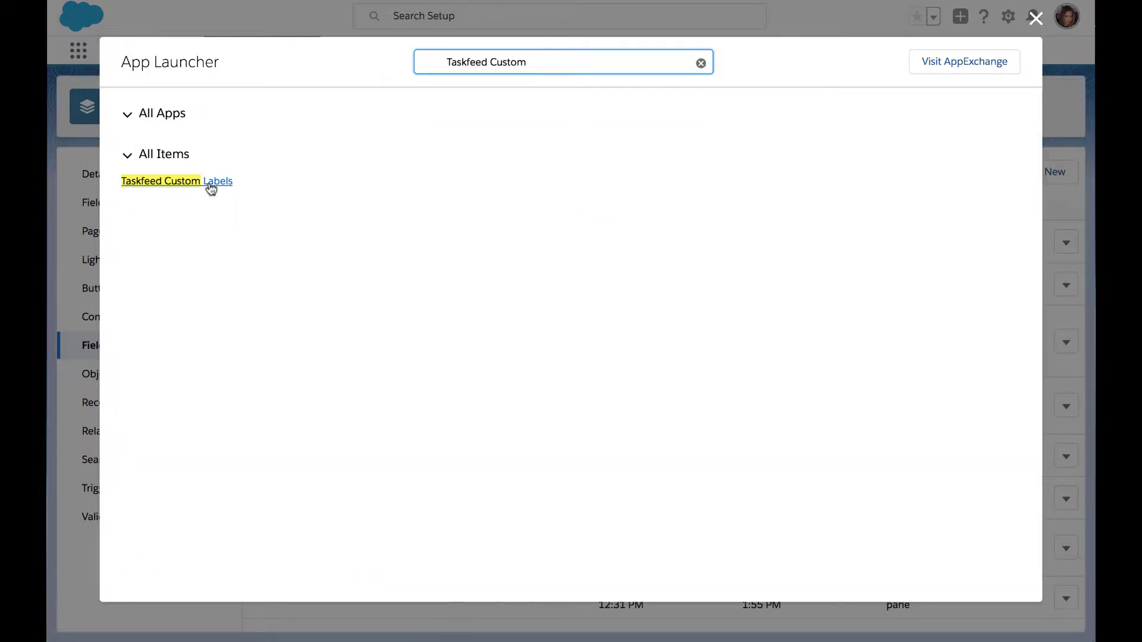
pyautogui.click(211, 182)
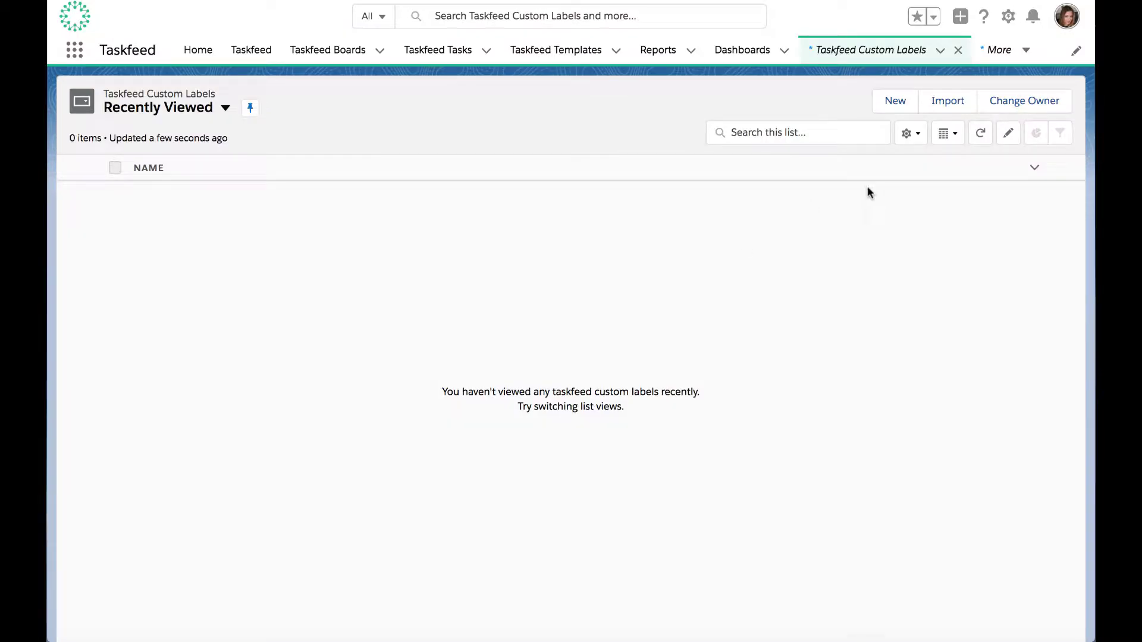
# Create a new Taskfeed custom label named Case that references the Case record
pyautogui.click(896, 102)
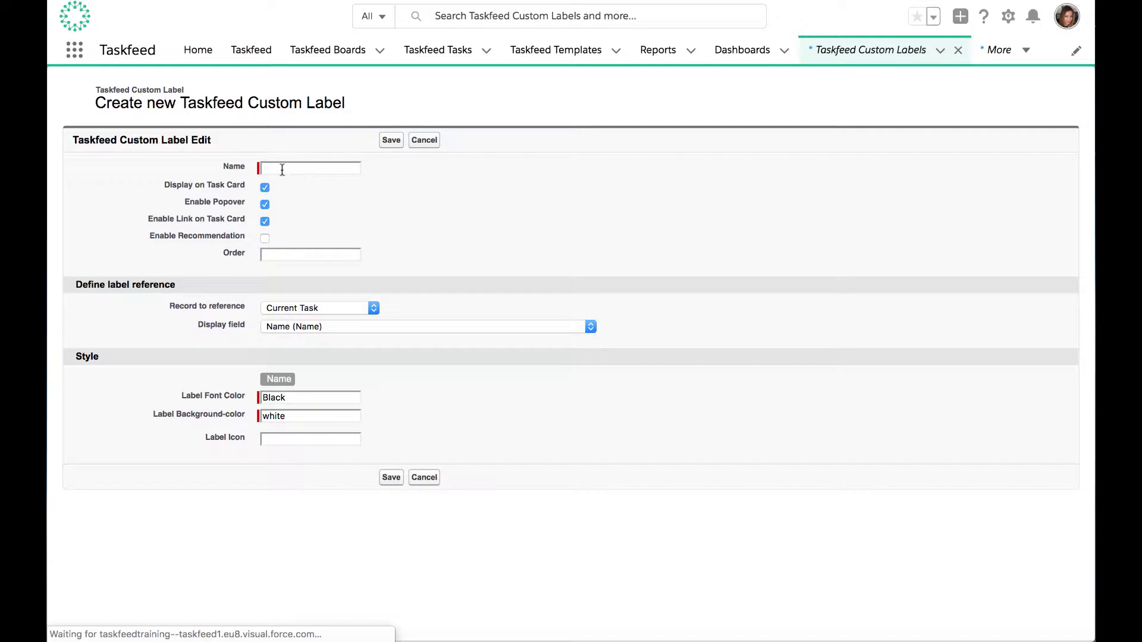
pyautogui.click(282, 168)
pyautogui.write('Case')
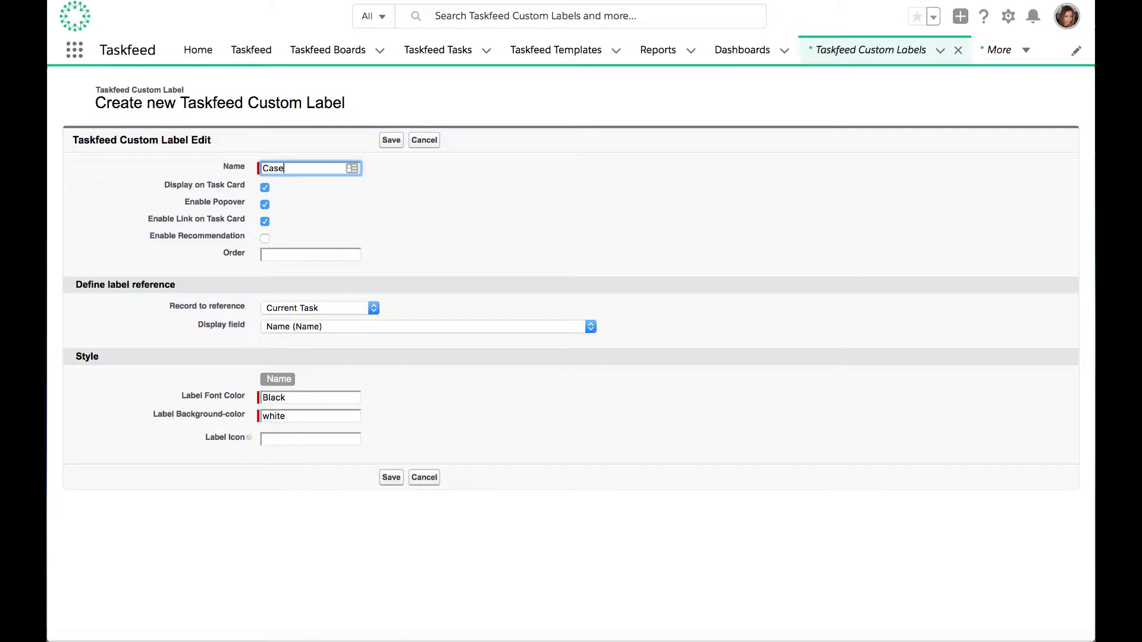
pyautogui.click(302, 255)
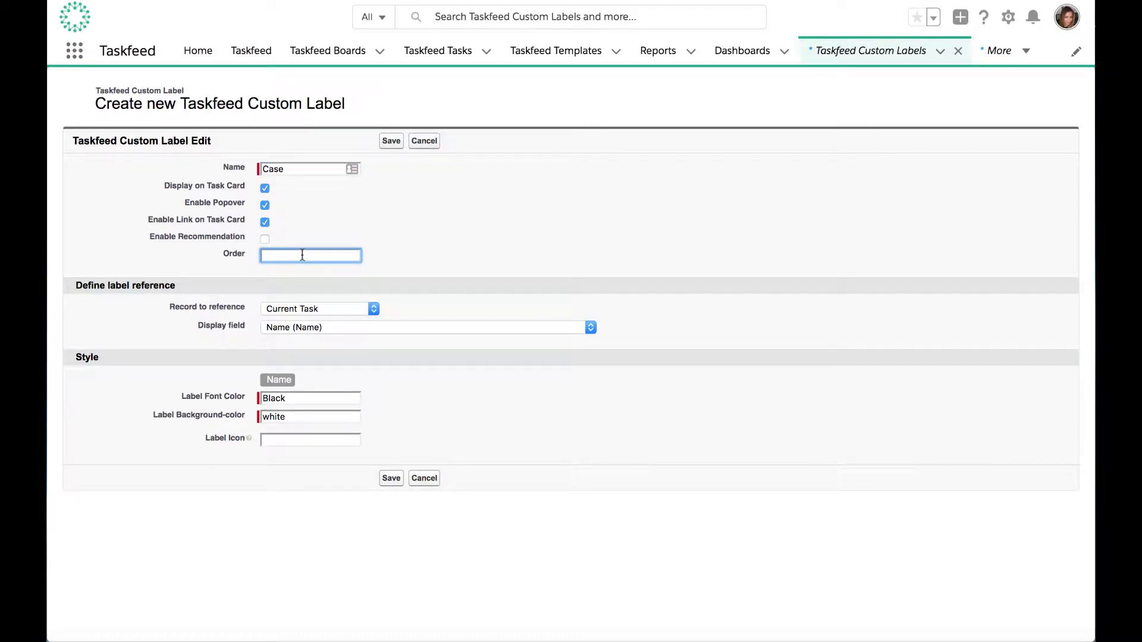
pyautogui.click(348, 310)
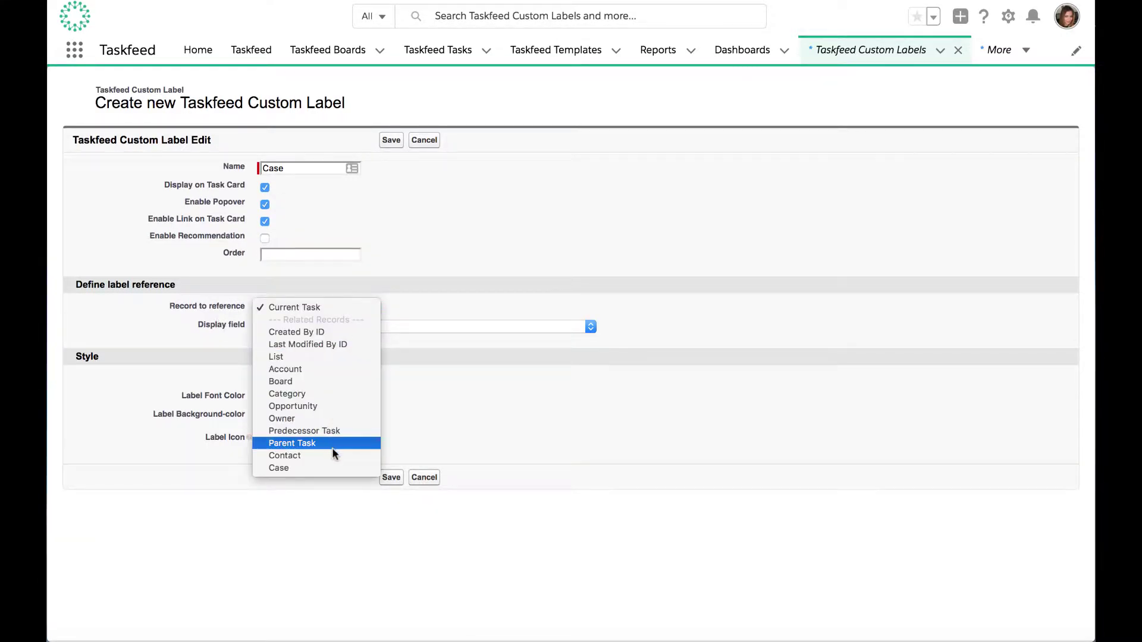
pyautogui.click(328, 467)
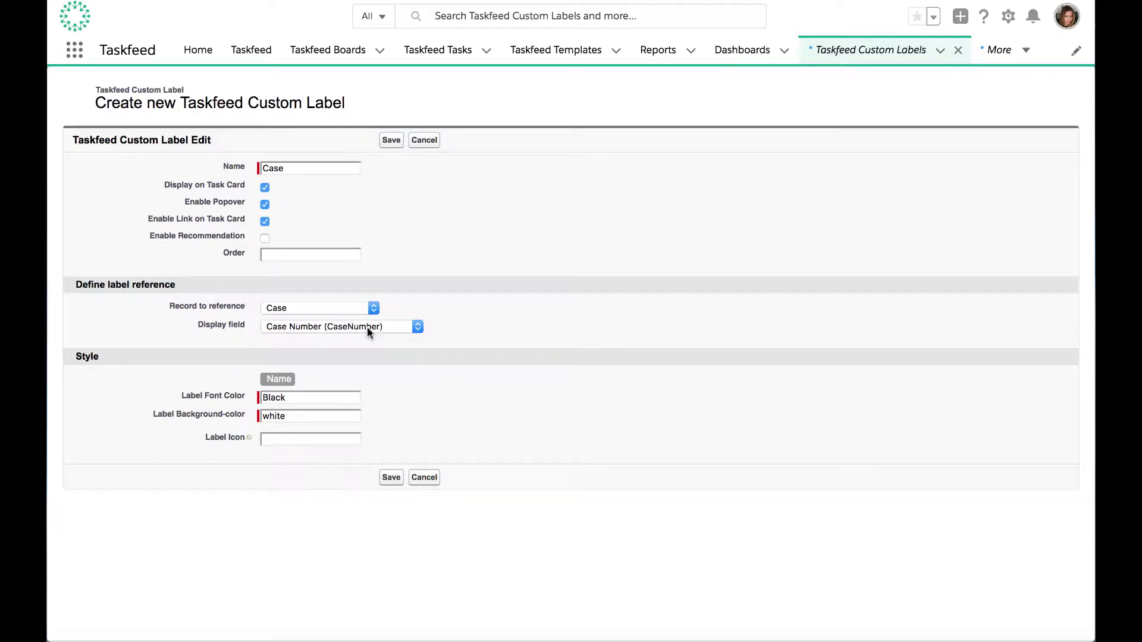
# Set the Case label's icon to briefcase
pyautogui.click(279, 443)
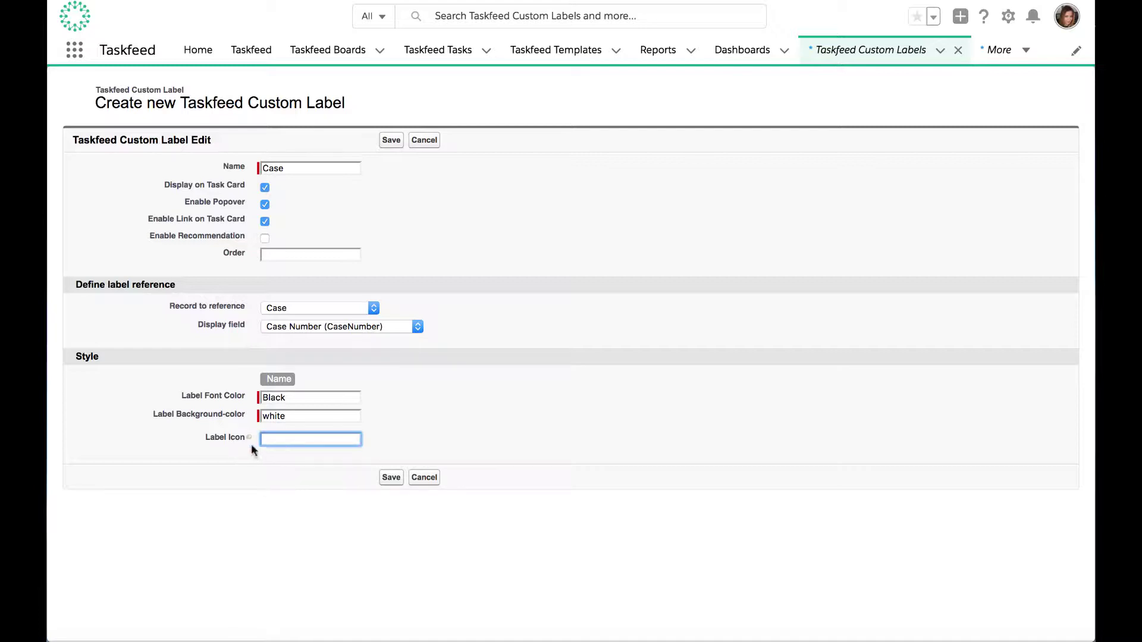
pyautogui.moveTo(249, 440)
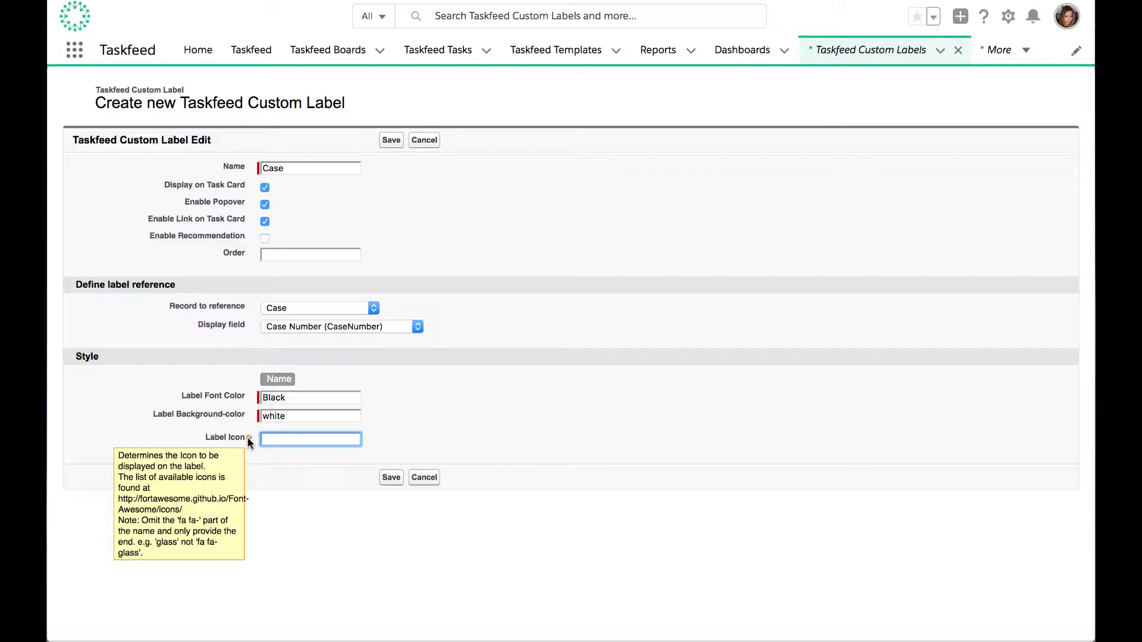
pyautogui.write('briefcasr')
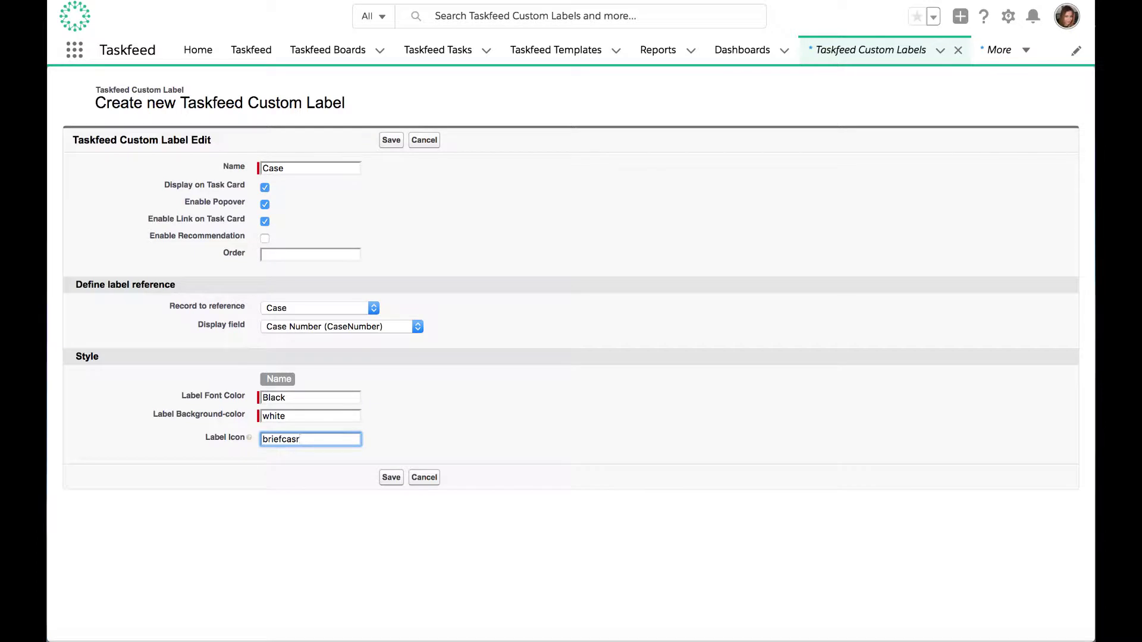
pyautogui.press('BackSpace')
pyautogui.write('e')
# Set the Case label's font color to Blue and save the custom label
pyautogui.click(308, 403)
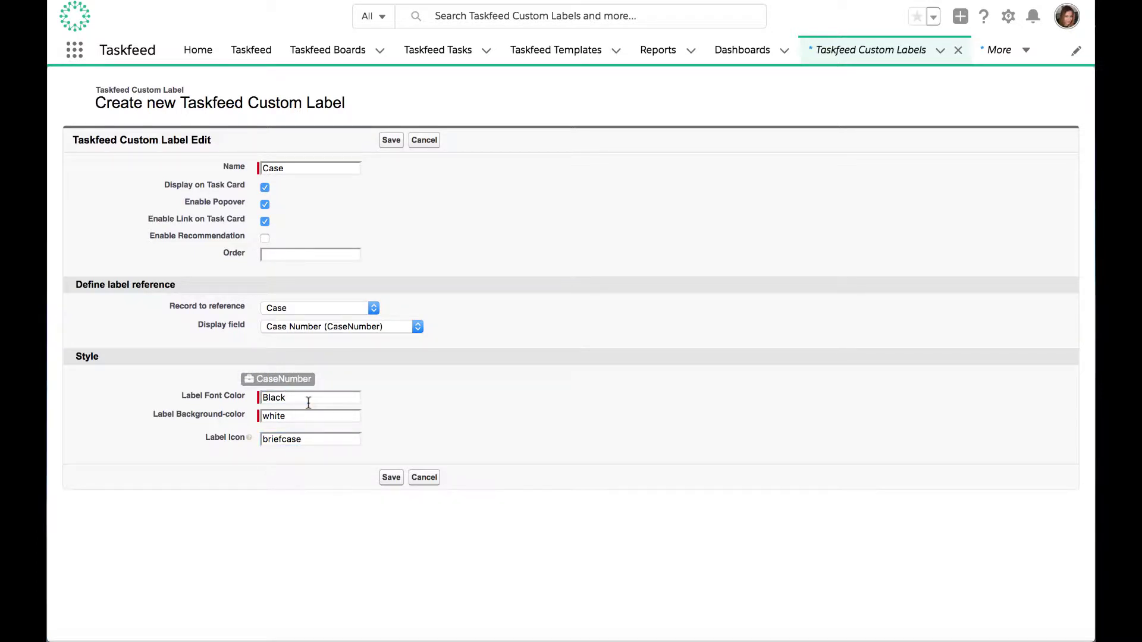
pyautogui.doubleClick(309, 403)
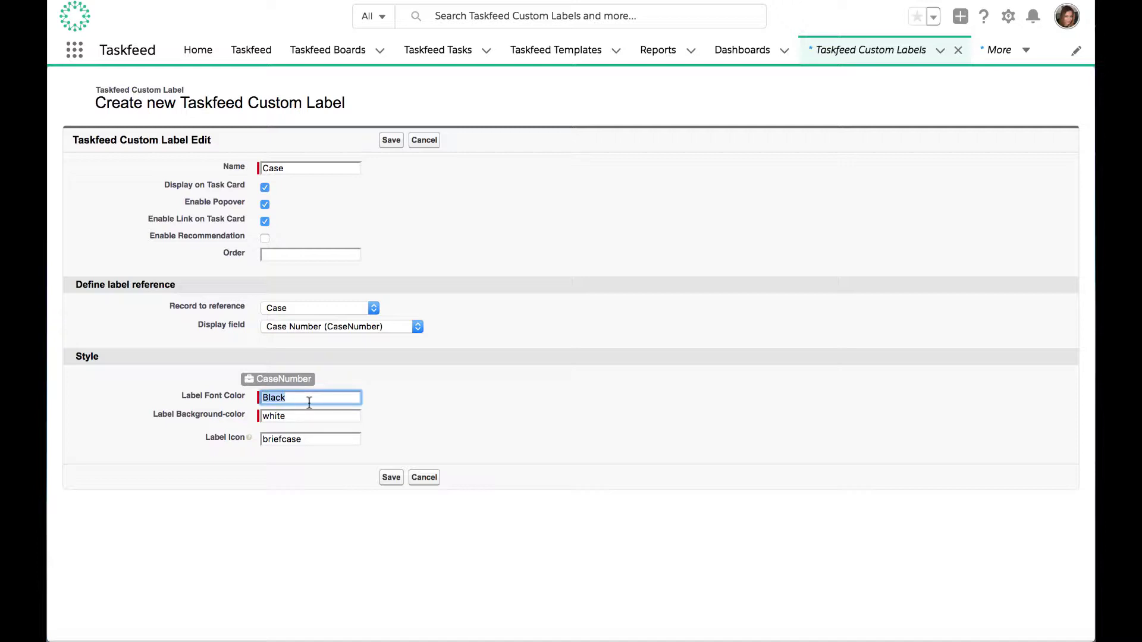
pyautogui.write('Blue')
pyautogui.click(323, 416)
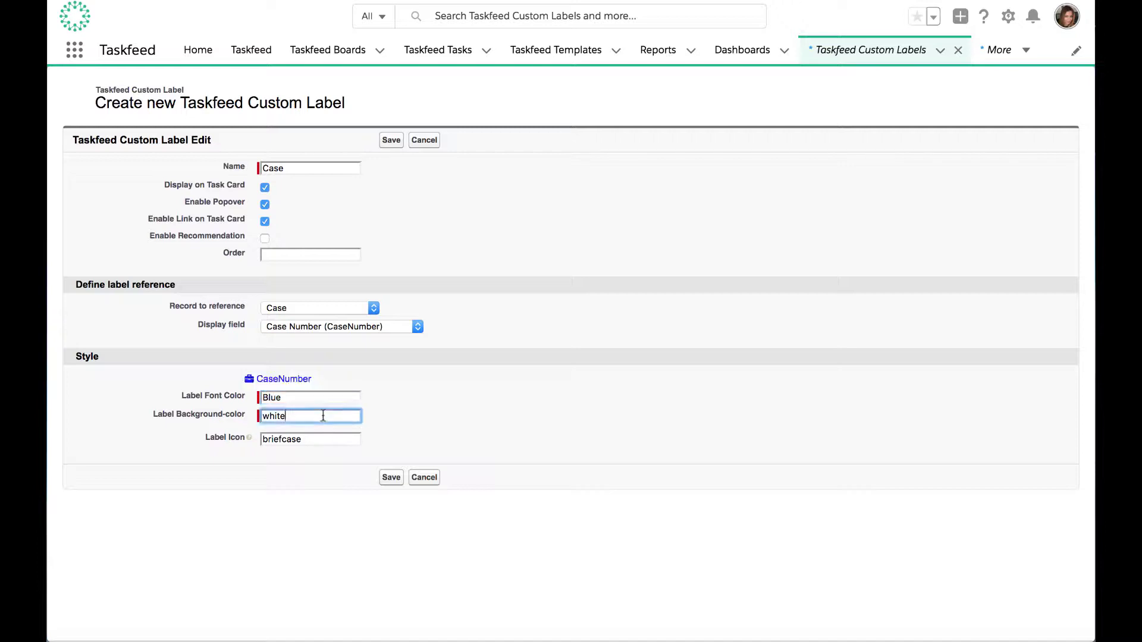
pyautogui.click(391, 480)
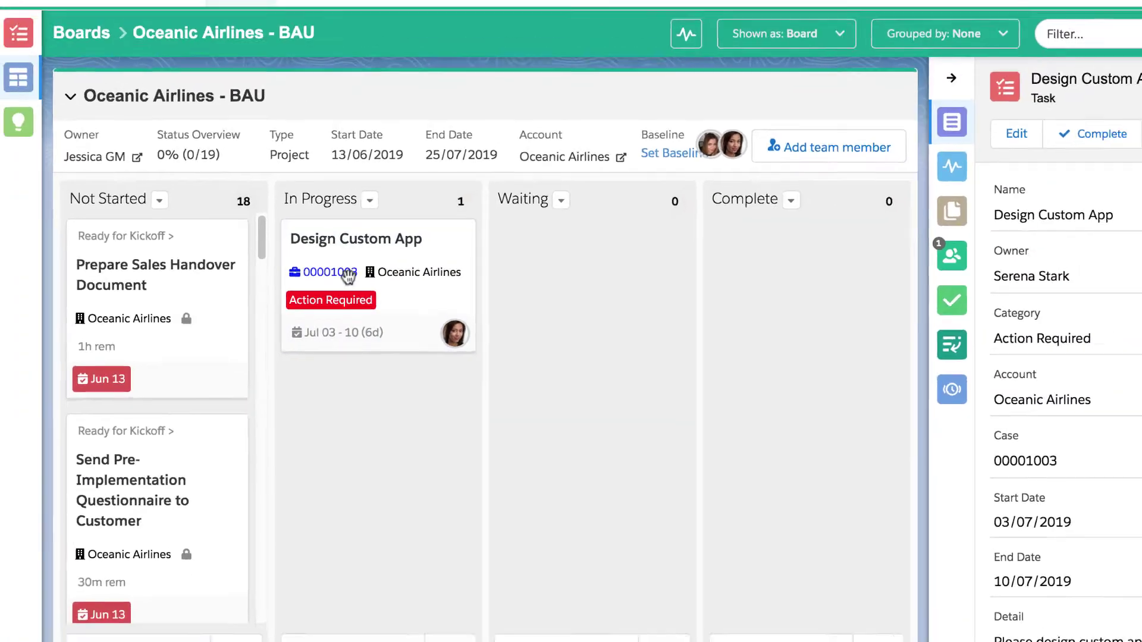
# Search the App Launcher for Case, open the Cases list and open the case "Can you design a custom app?"
pyautogui.click(348, 276)
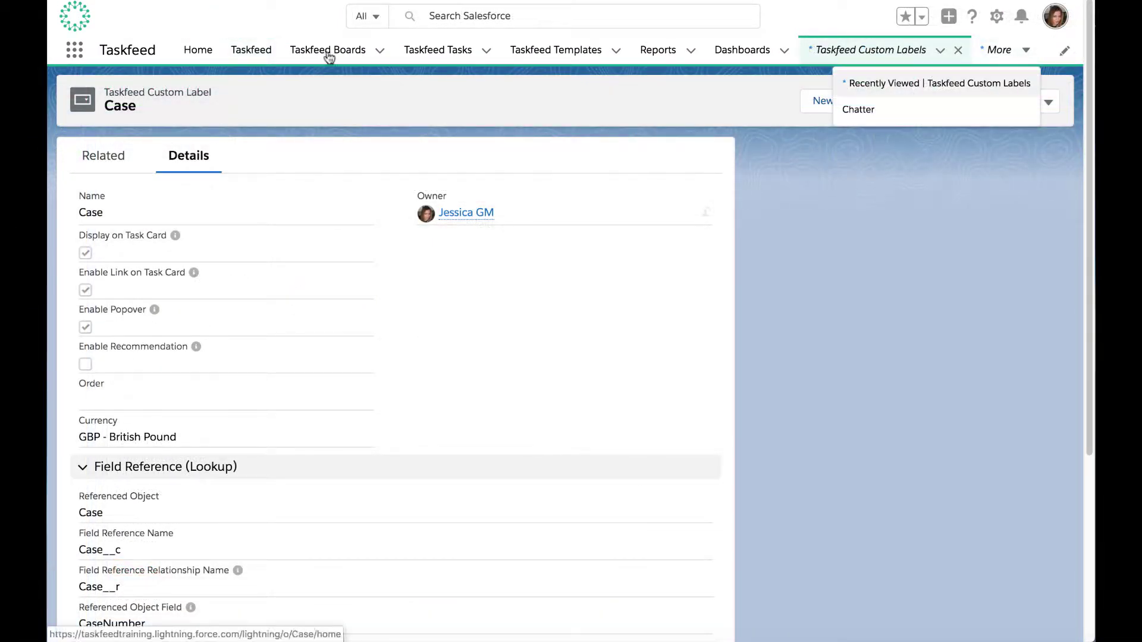
pyautogui.click(61, 50)
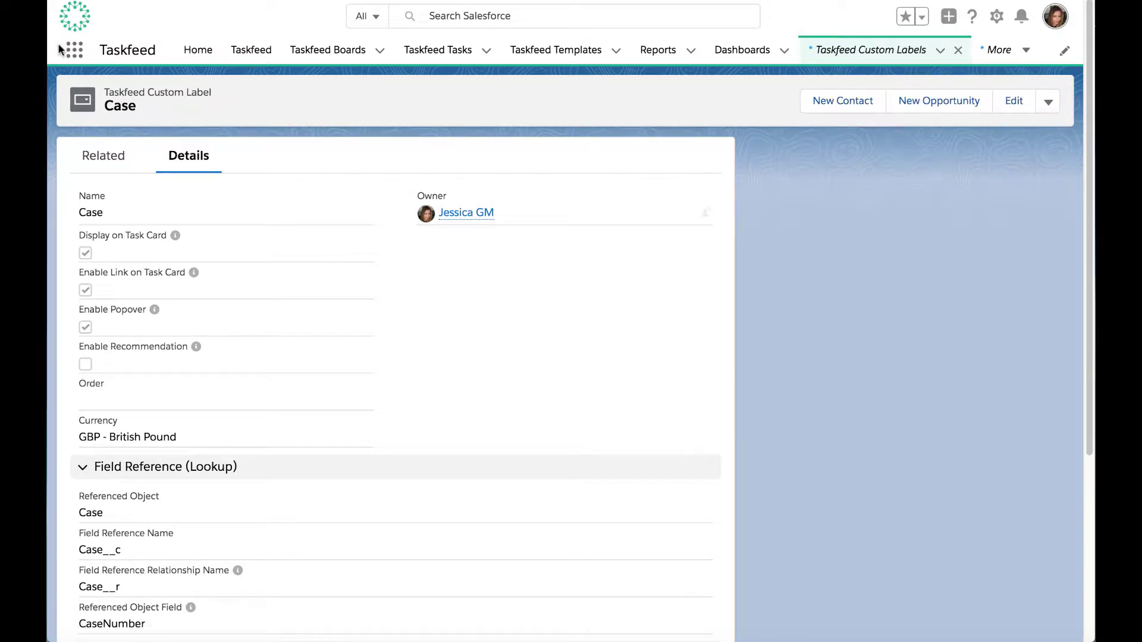
pyautogui.click(75, 50)
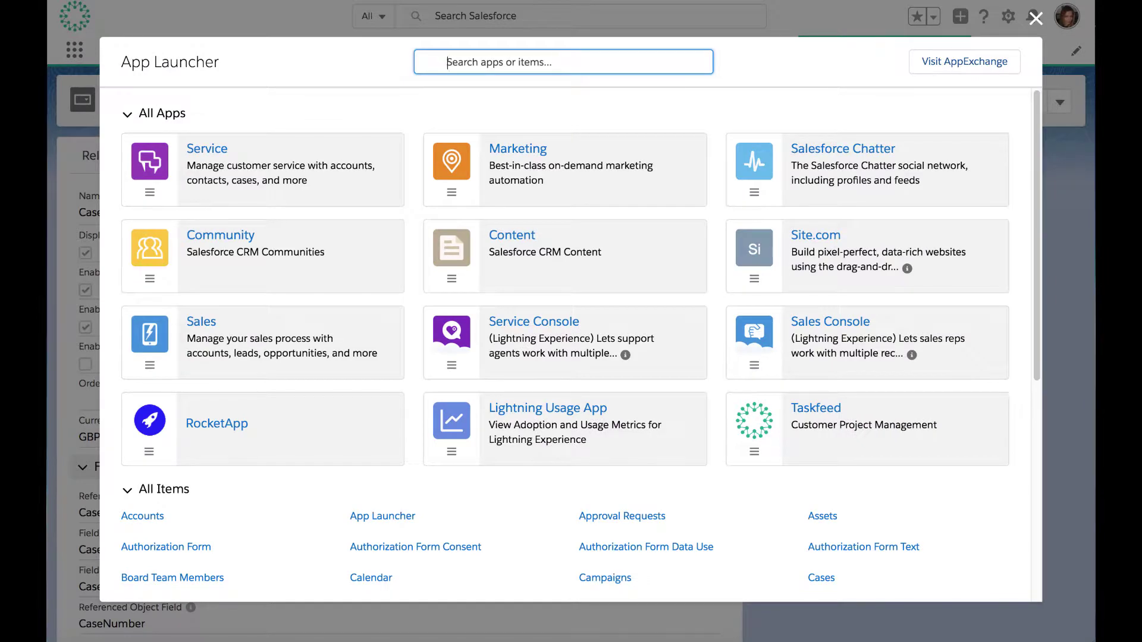
pyautogui.write('Case')
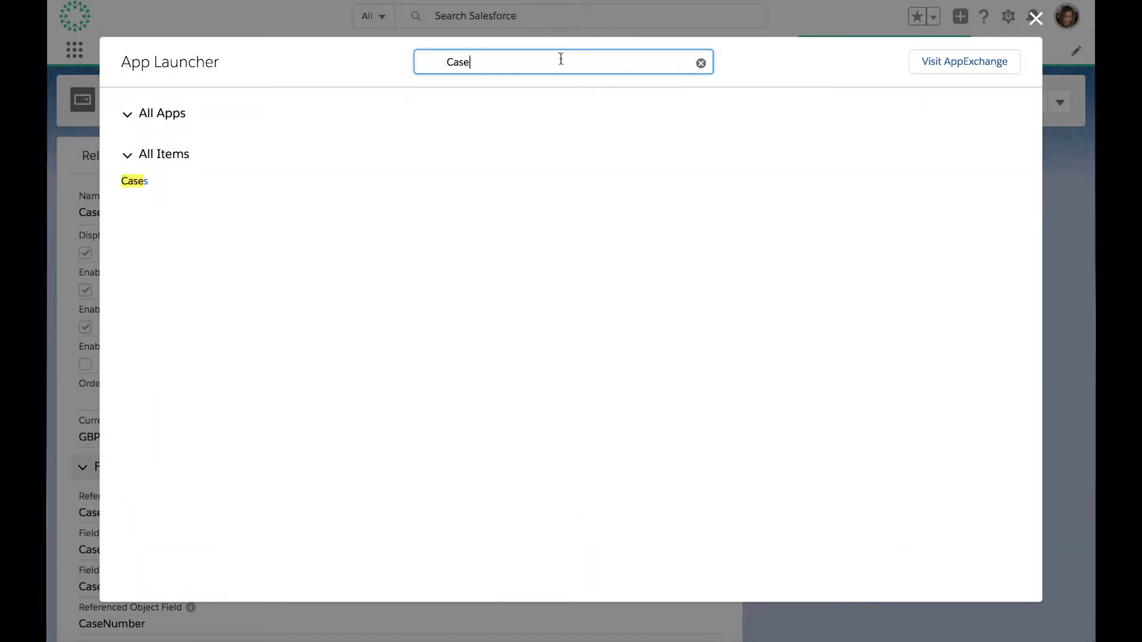
pyautogui.click(134, 182)
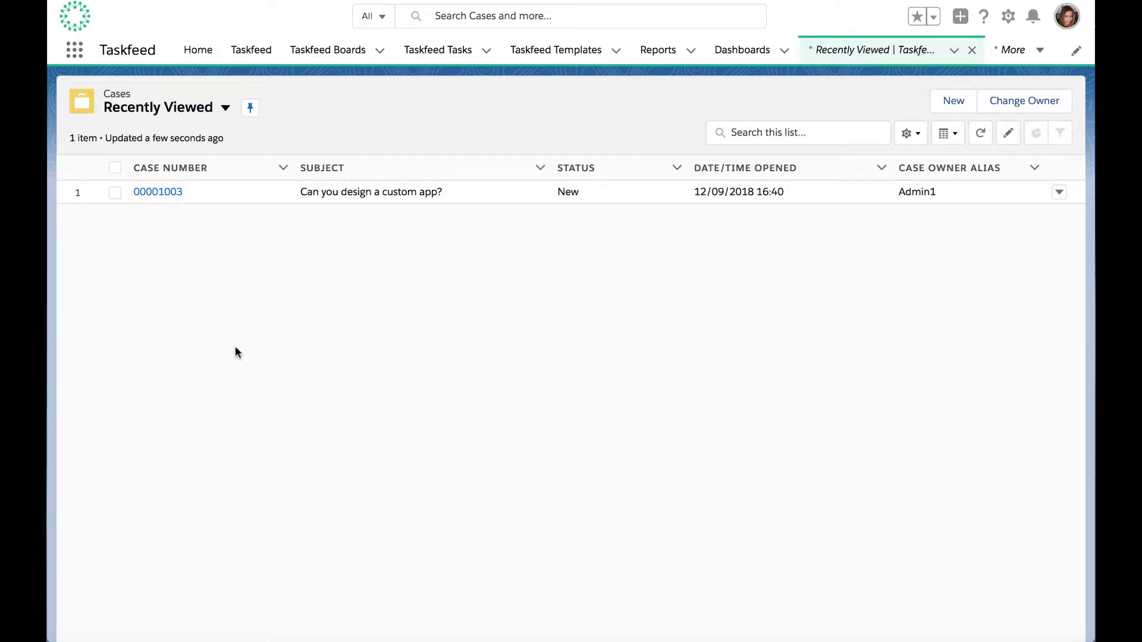
pyautogui.click(158, 192)
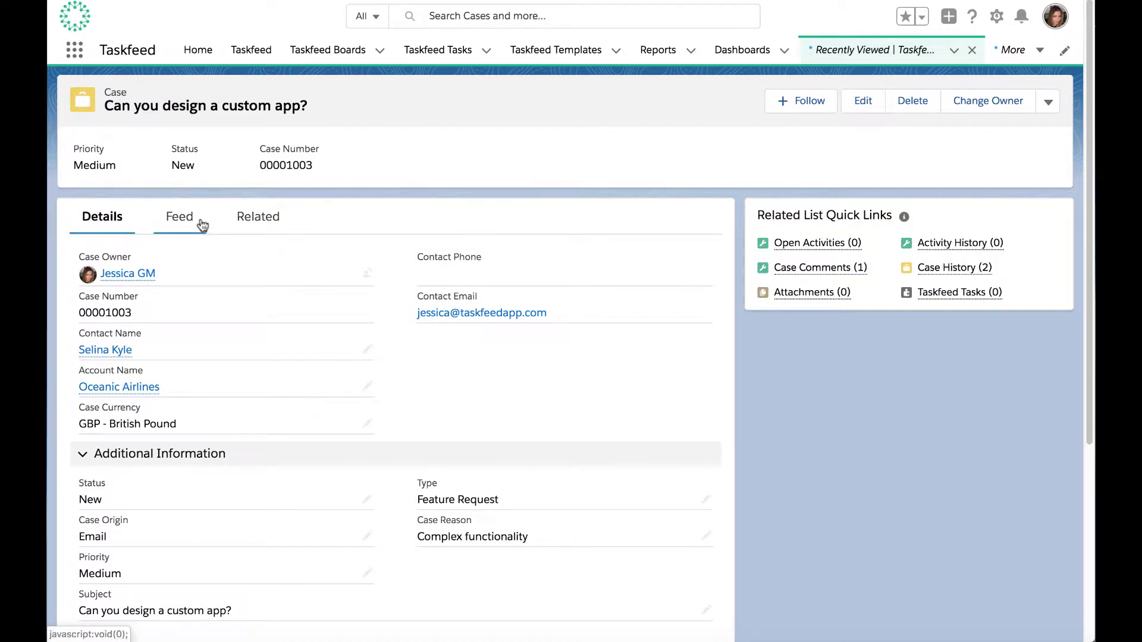
# Review the case's related lists down to Taskfeed Tasks and return to its details
pyautogui.click(252, 225)
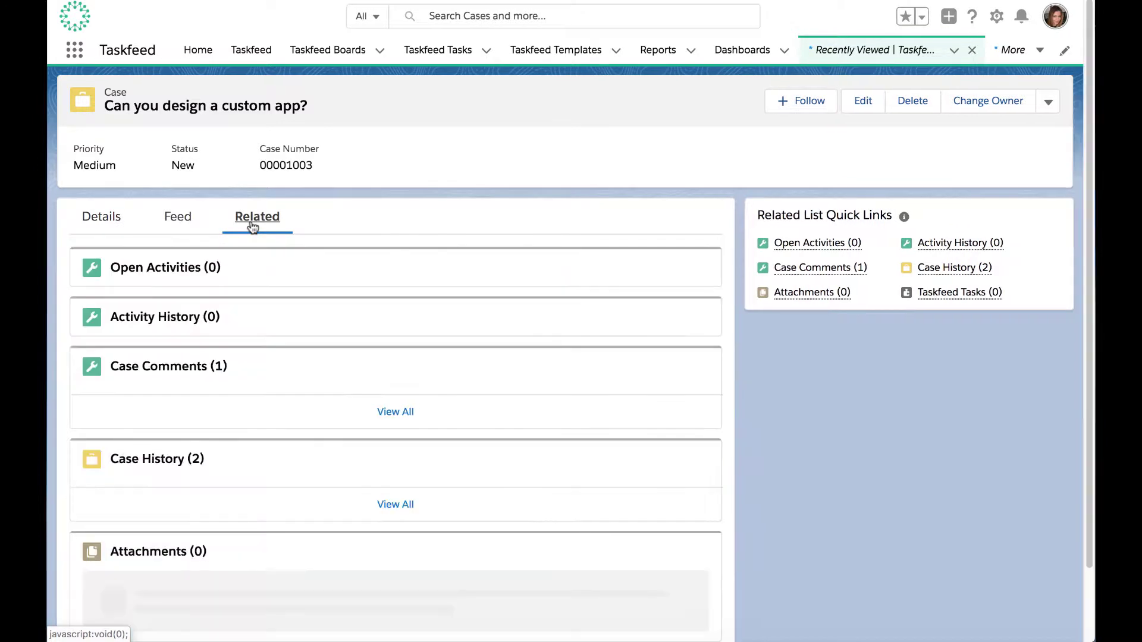
pyautogui.scroll(-5, 277, 562)
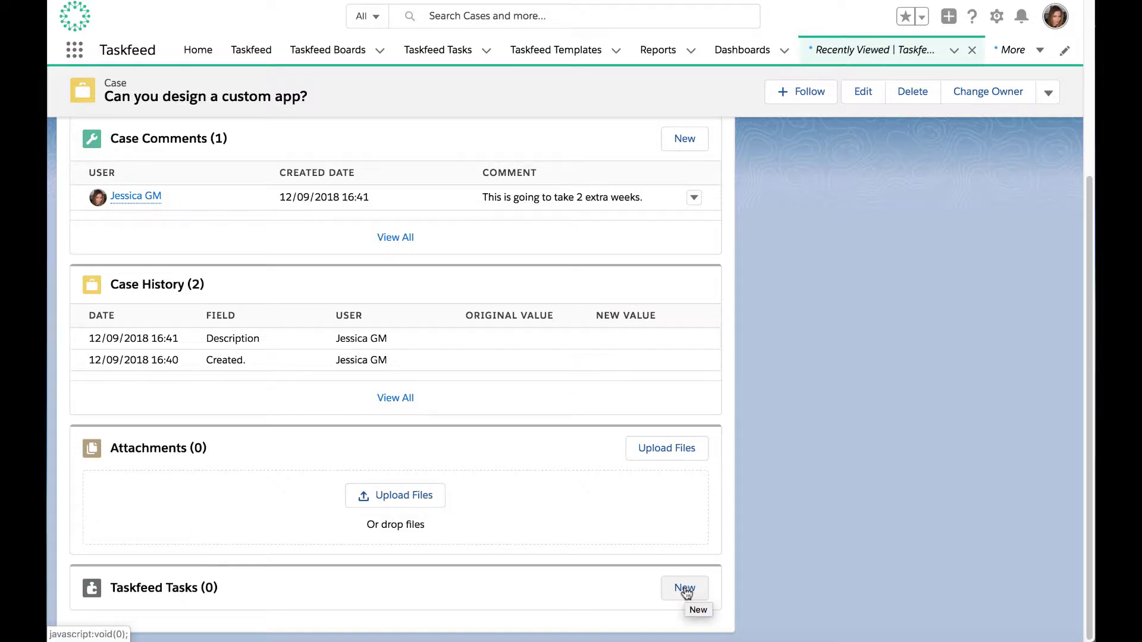
pyautogui.scroll(5, 685, 592)
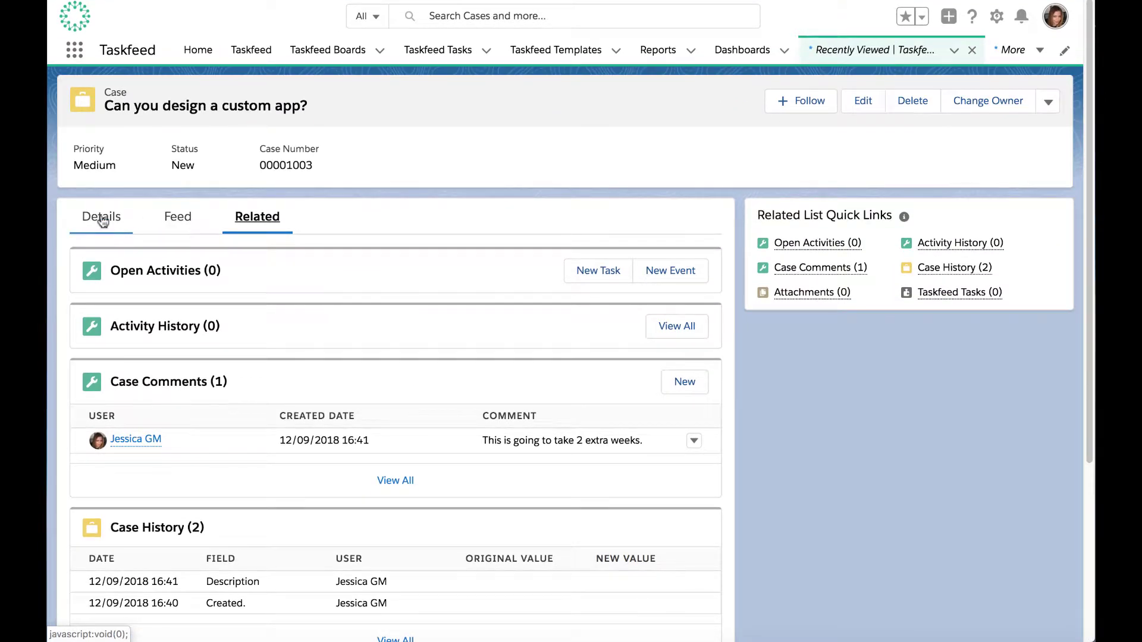
pyautogui.click(103, 219)
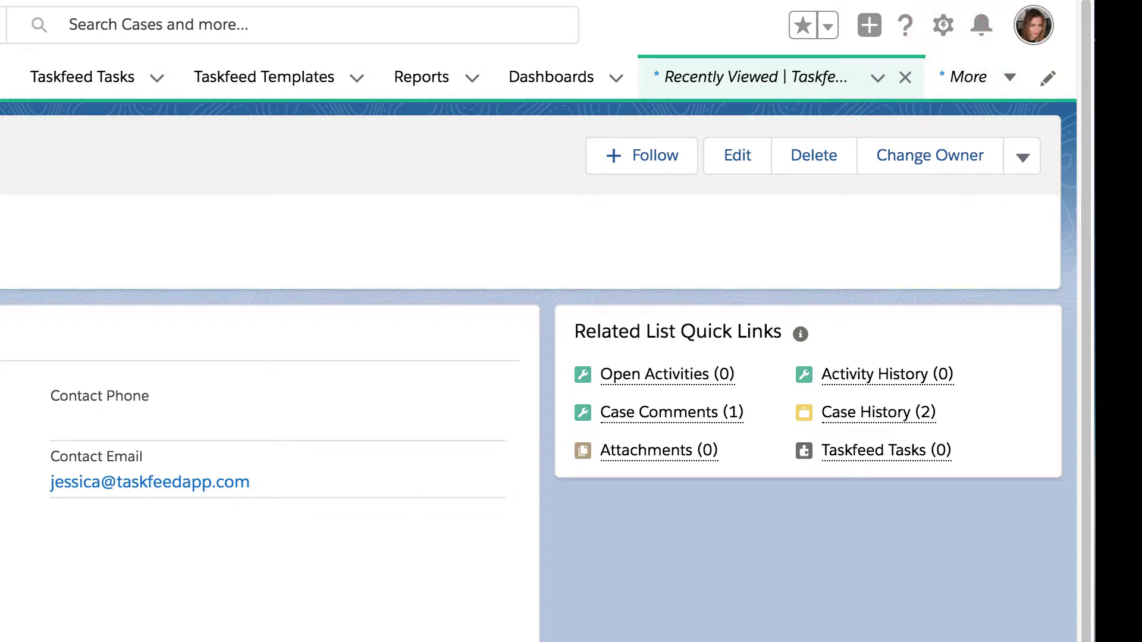
# Open the case record page for editing and add a Related List - Single component below Related List Quick Links
pyautogui.click(943, 27)
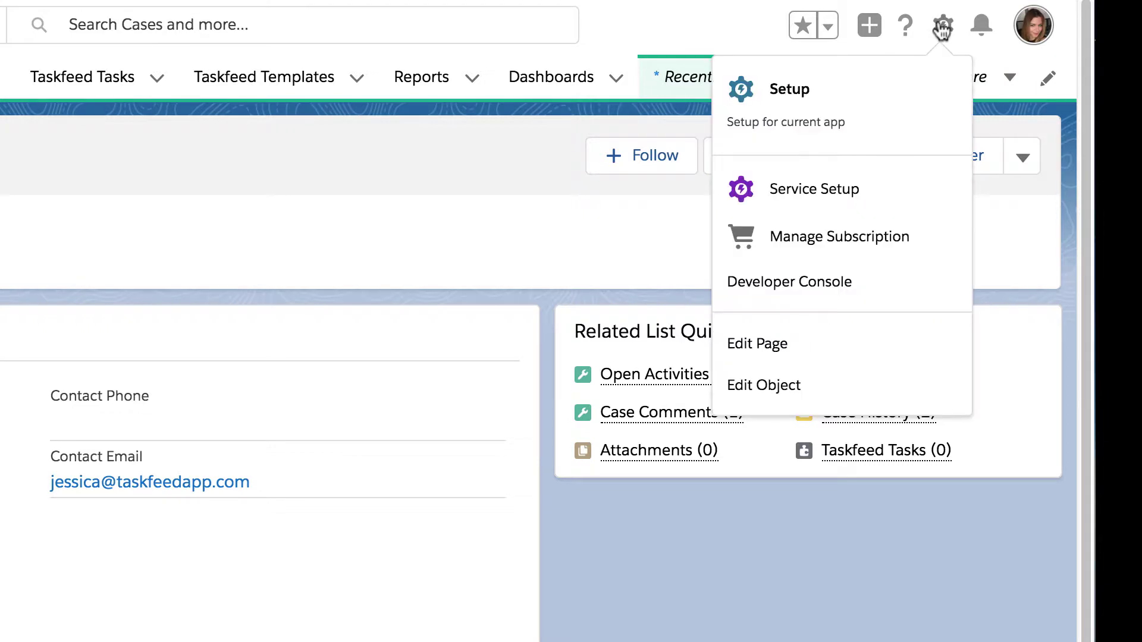
pyautogui.click(836, 355)
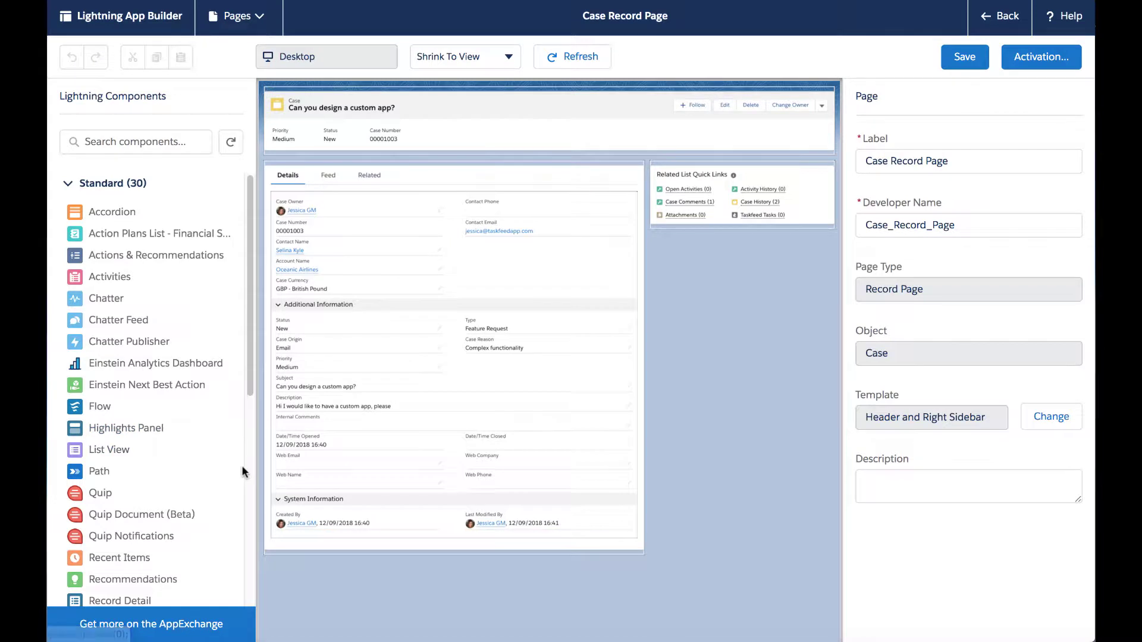
pyautogui.scroll(-5, 173, 432)
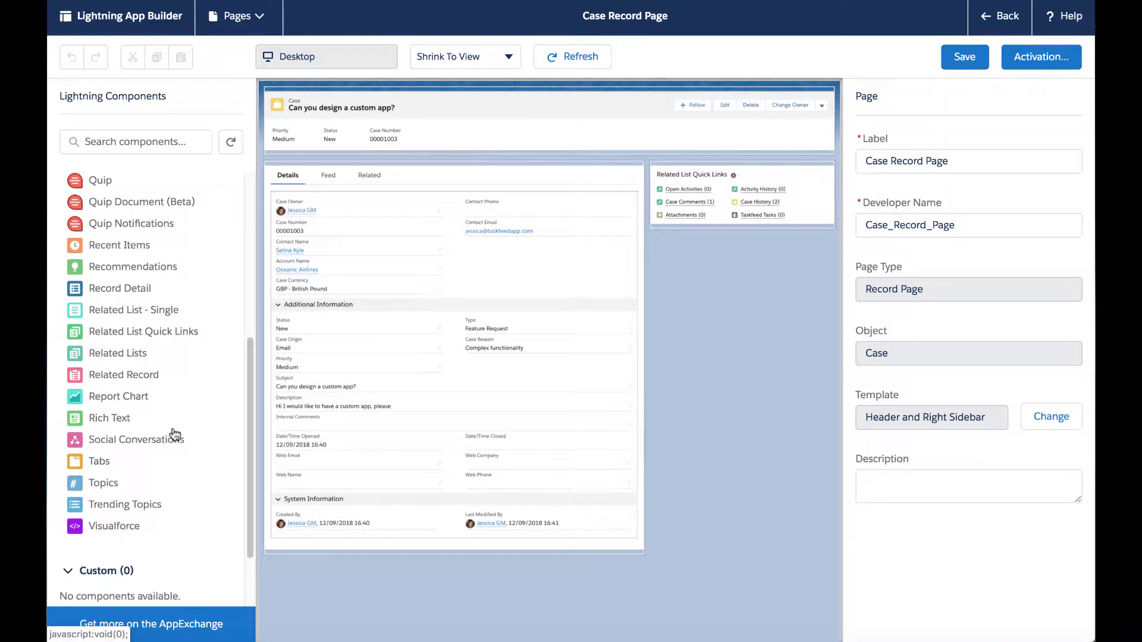
pyautogui.scroll(1, 173, 438)
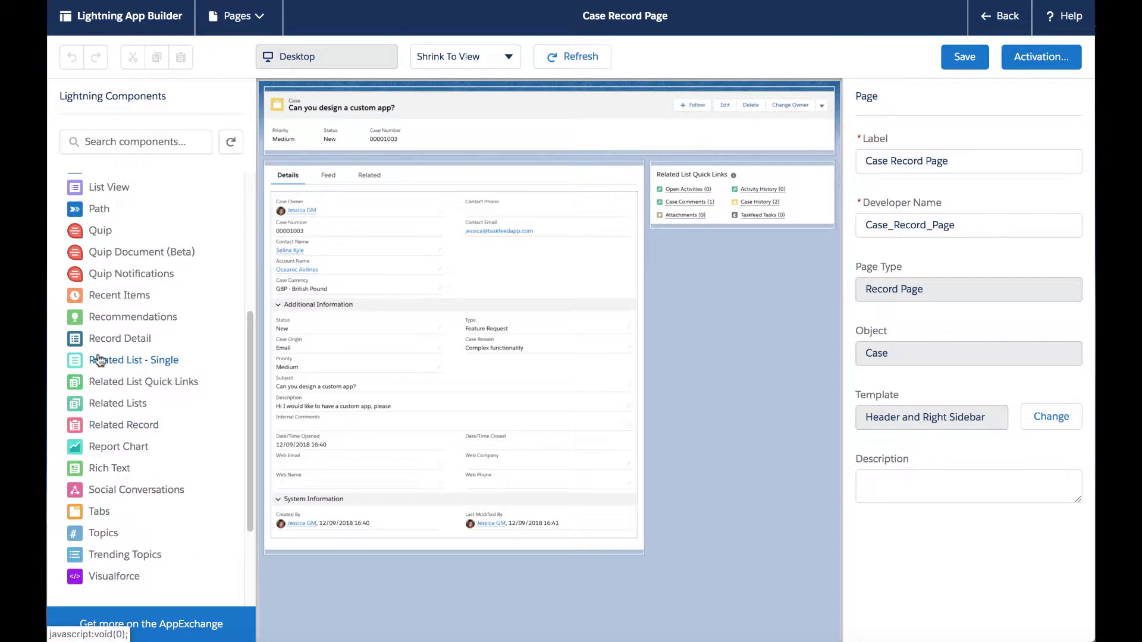
pyautogui.moveTo(98, 360); pyautogui.dragTo(675, 230)
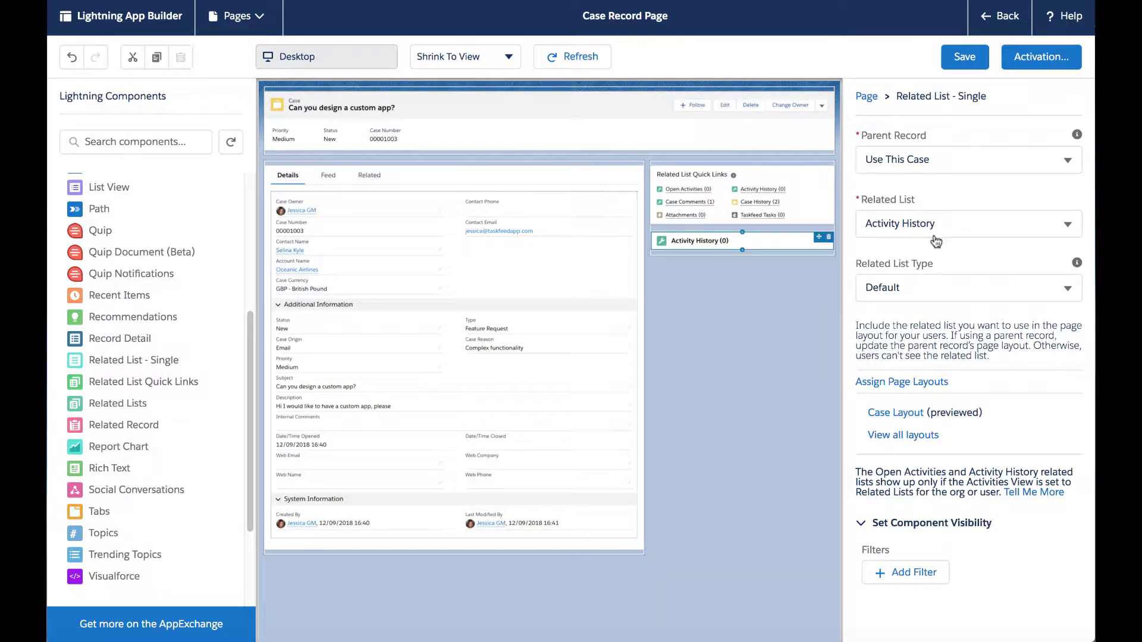
# Set the new component's related list to Taskfeed Tasks and its related list type to Enhanced List
pyautogui.click(936, 232)
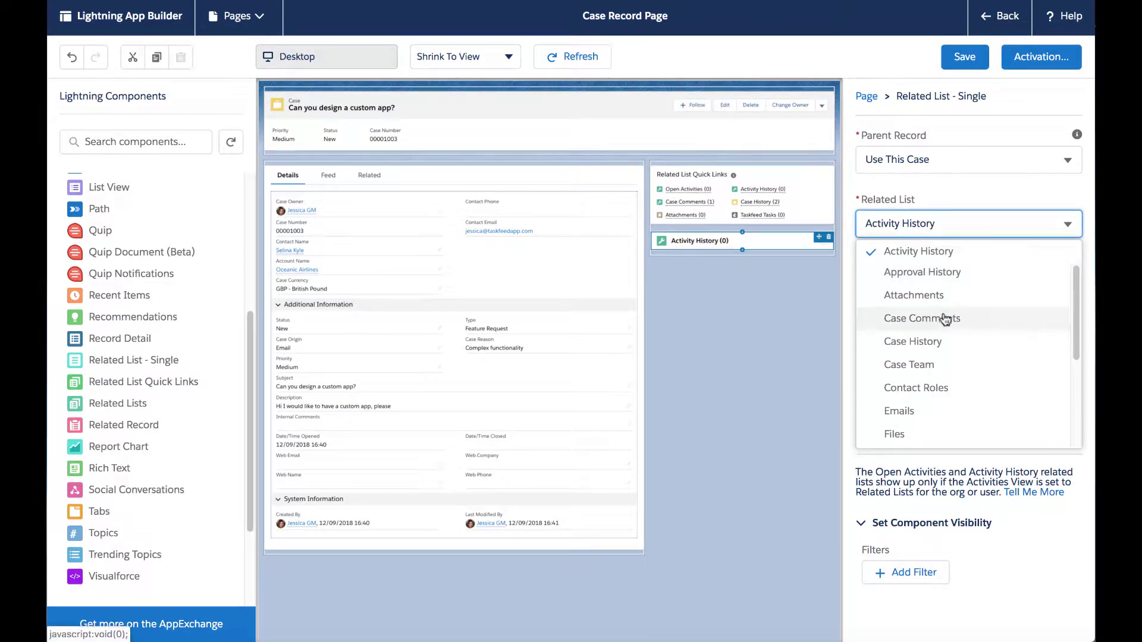
pyautogui.scroll(-3, 946, 321)
pyautogui.click(946, 414)
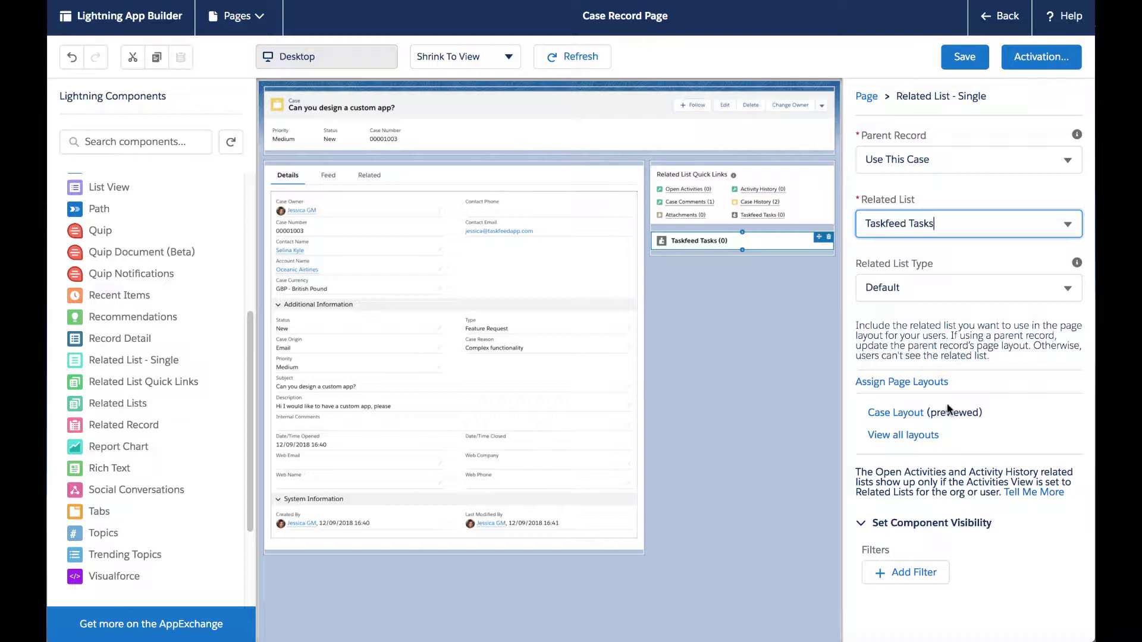
pyautogui.click(952, 292)
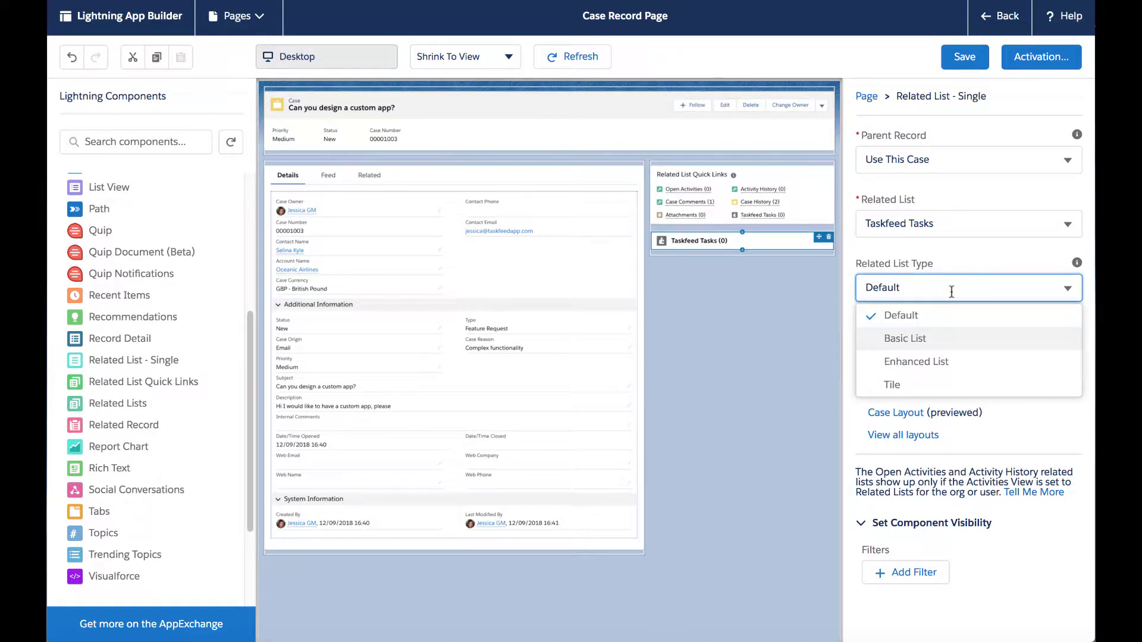
pyautogui.click(934, 361)
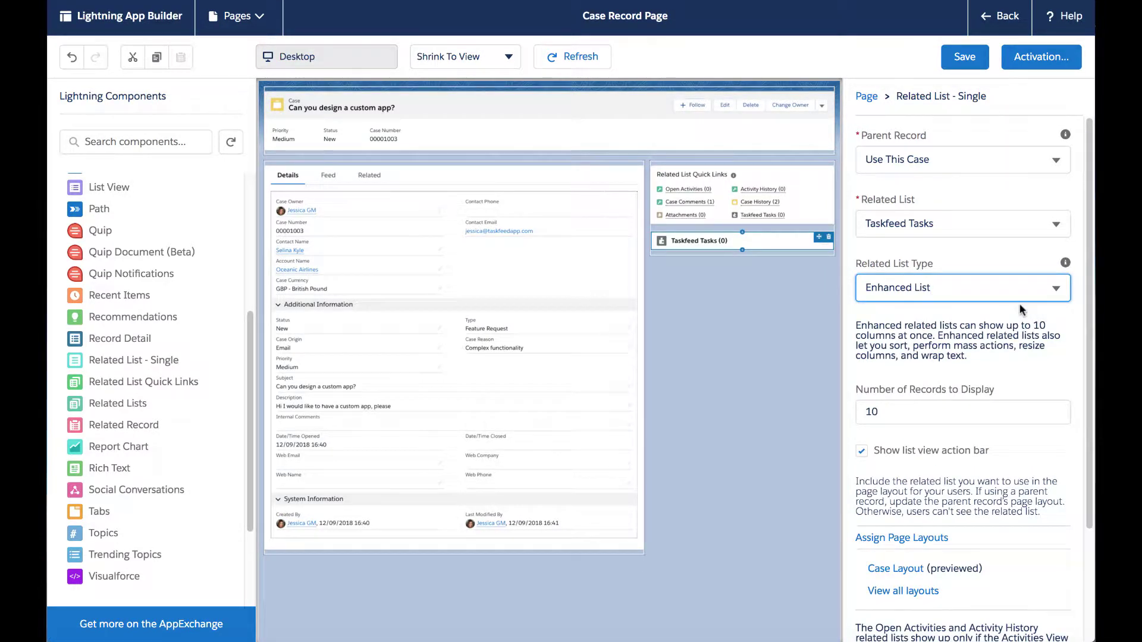
# Review the component's remaining settings, save the Case Record Page and return to the case record
pyautogui.scroll(-3, 957, 391)
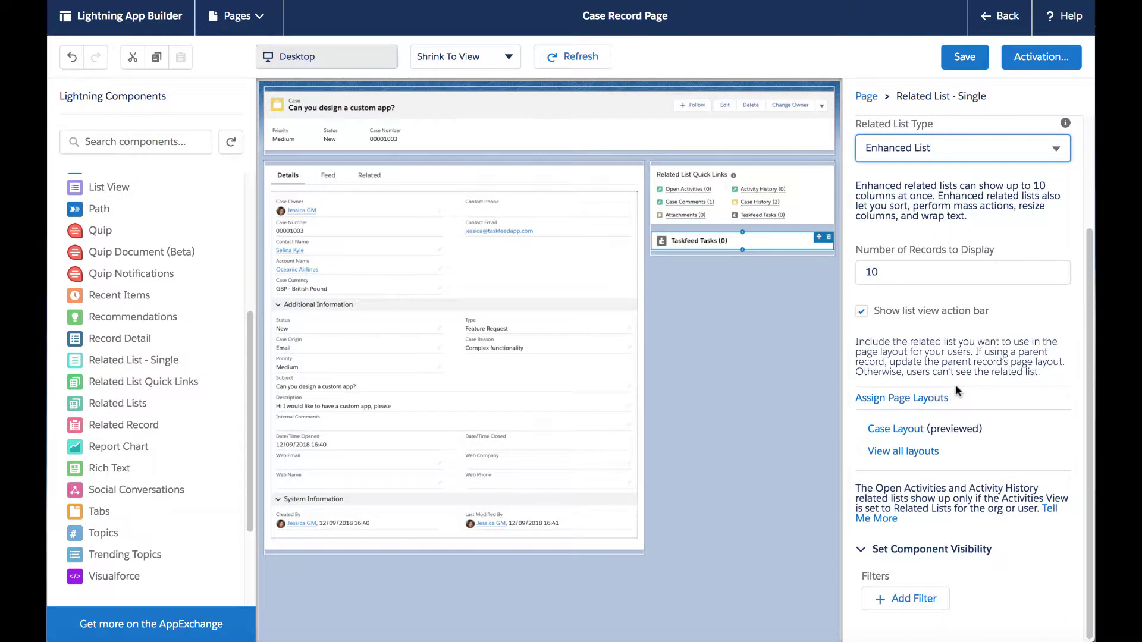
pyautogui.scroll(3, 957, 390)
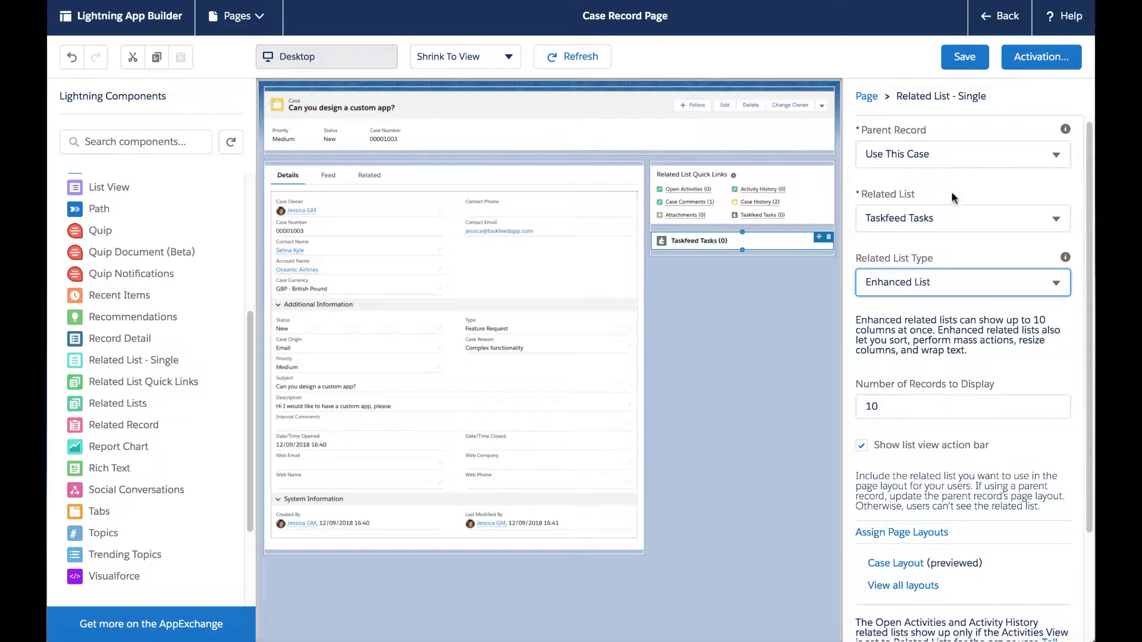
pyautogui.click(965, 60)
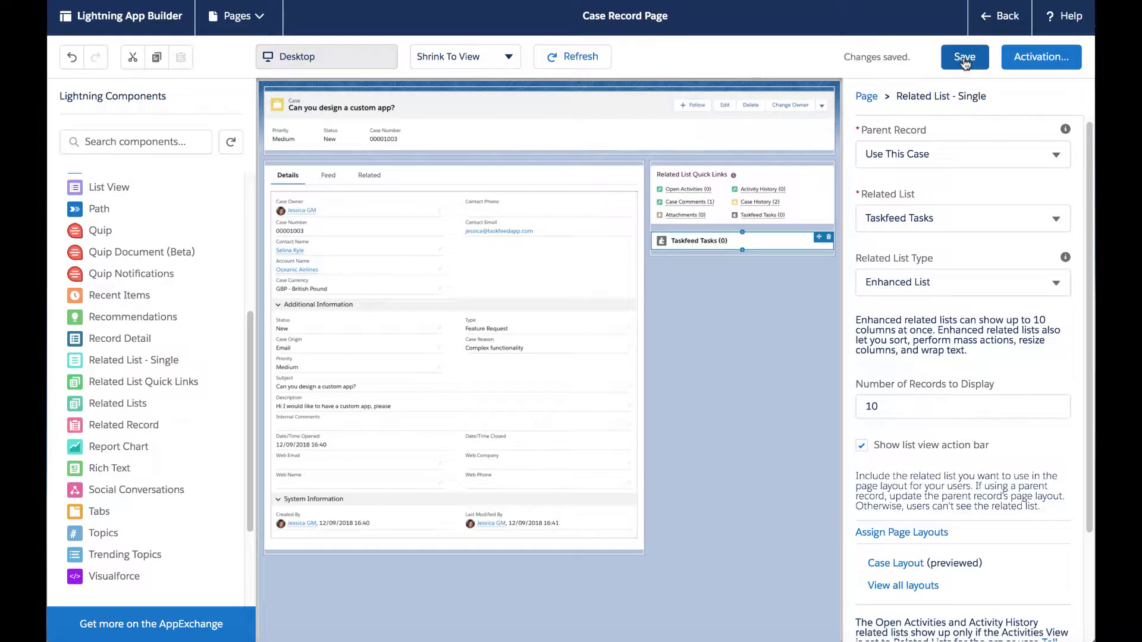
pyautogui.click(1002, 18)
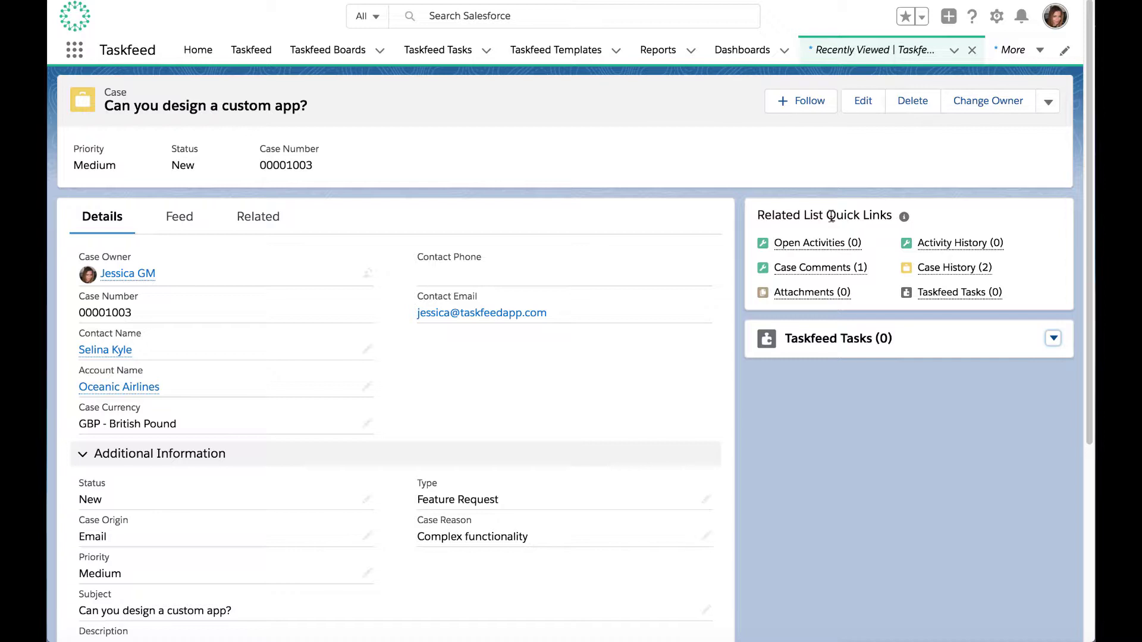
# Create a new Taskfeed task from the case, named Design Custom App, with Oceanic Airlines as its account
pyautogui.click(626, 385)
pyautogui.click(1053, 338)
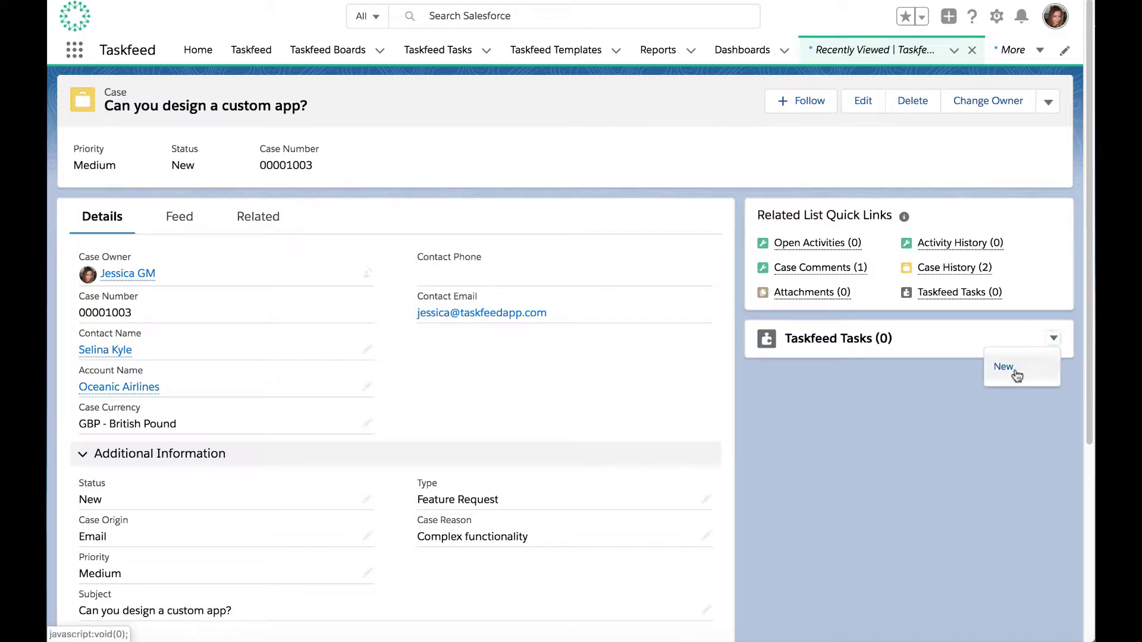
pyautogui.click(1005, 367)
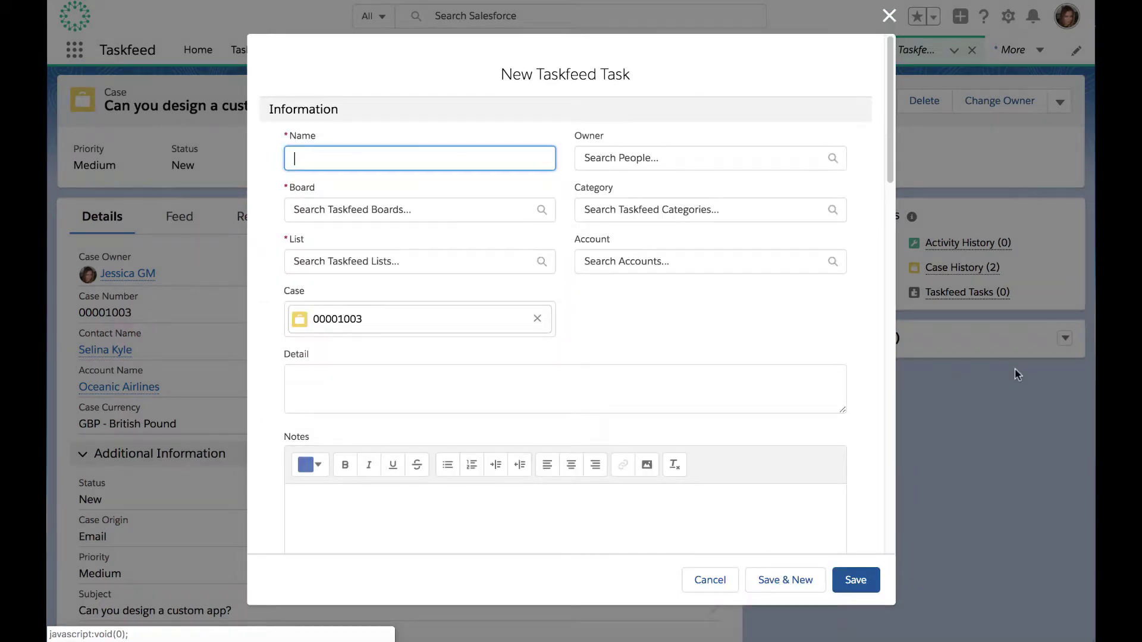
pyautogui.write('Desig')
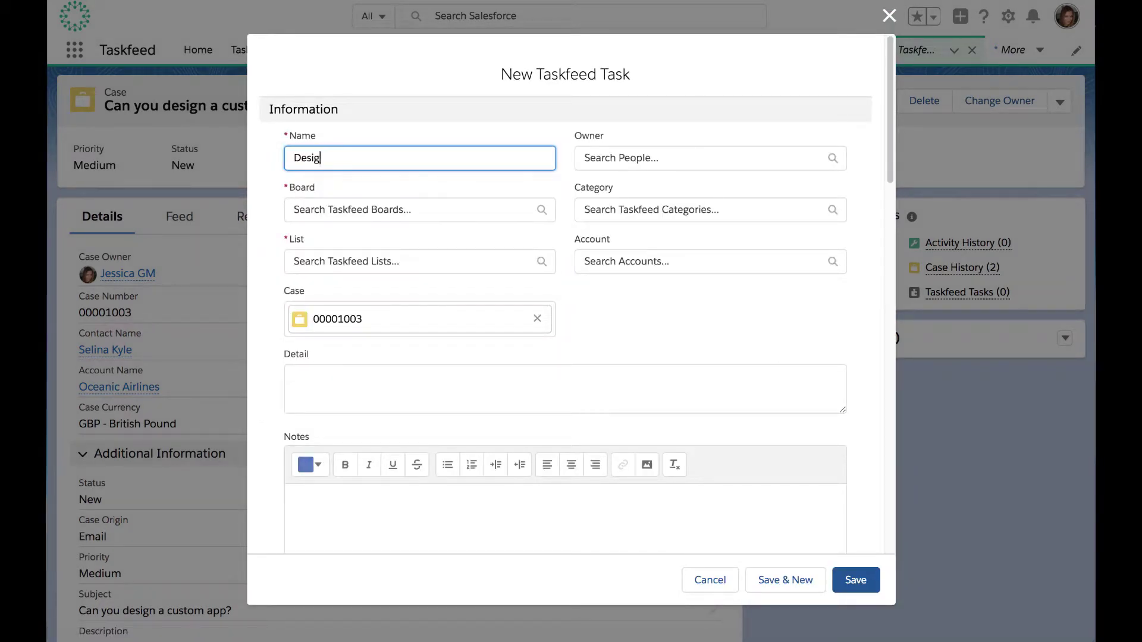
pyautogui.write('n Custom App')
pyautogui.click(667, 256)
pyautogui.write('Ocea')
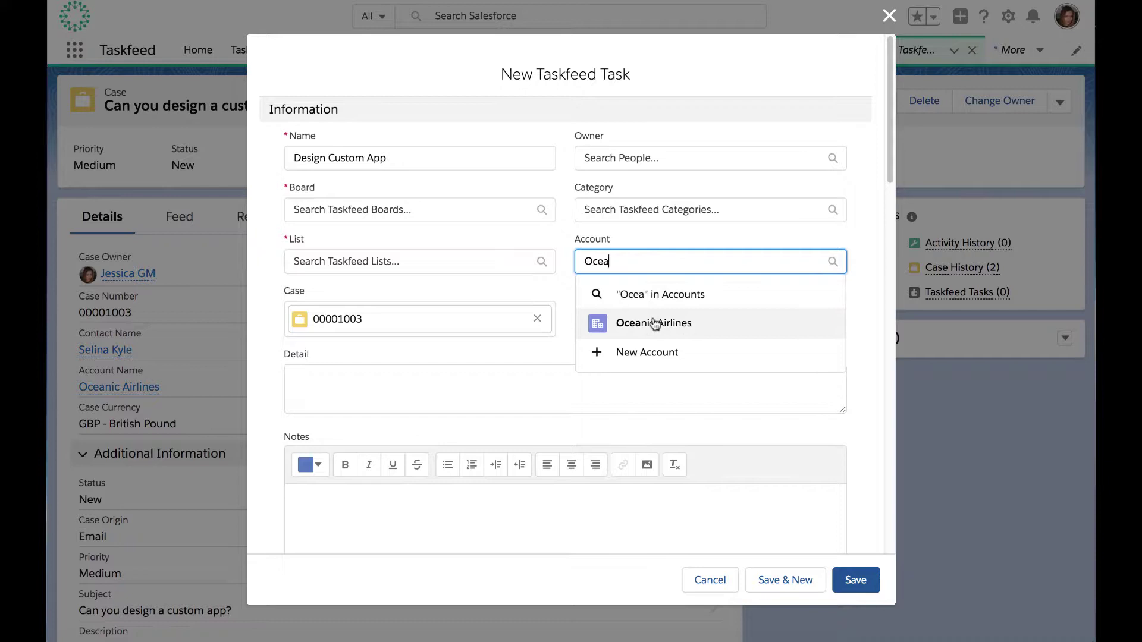
pyautogui.click(655, 324)
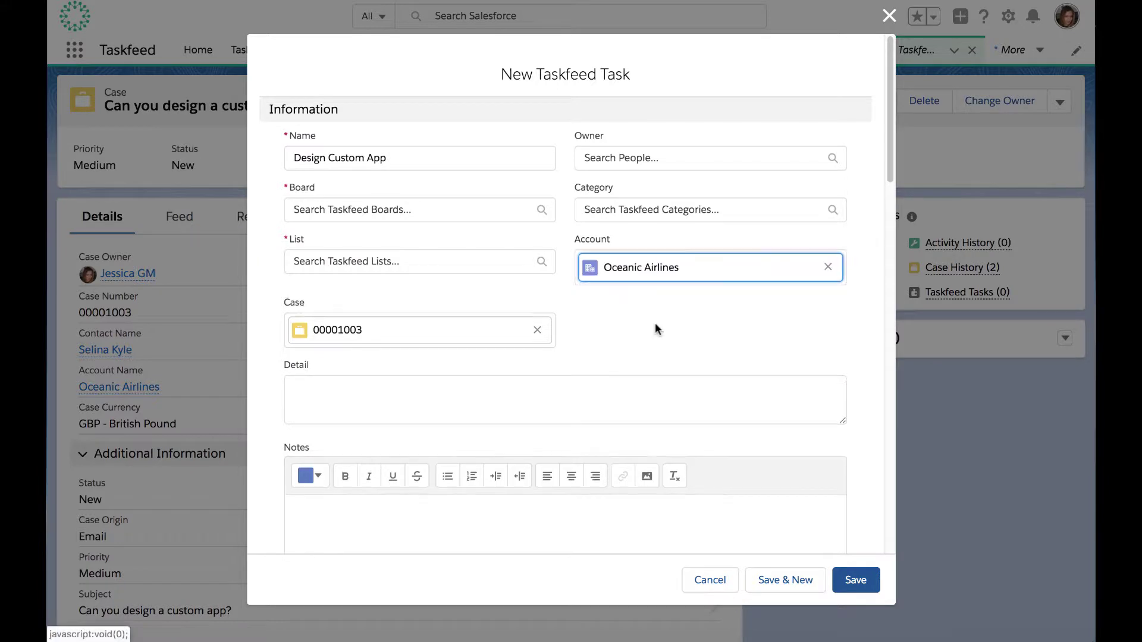
# Set the new task's board to Oceanic Airlines - BAU and its list to Not Started
pyautogui.click(330, 210)
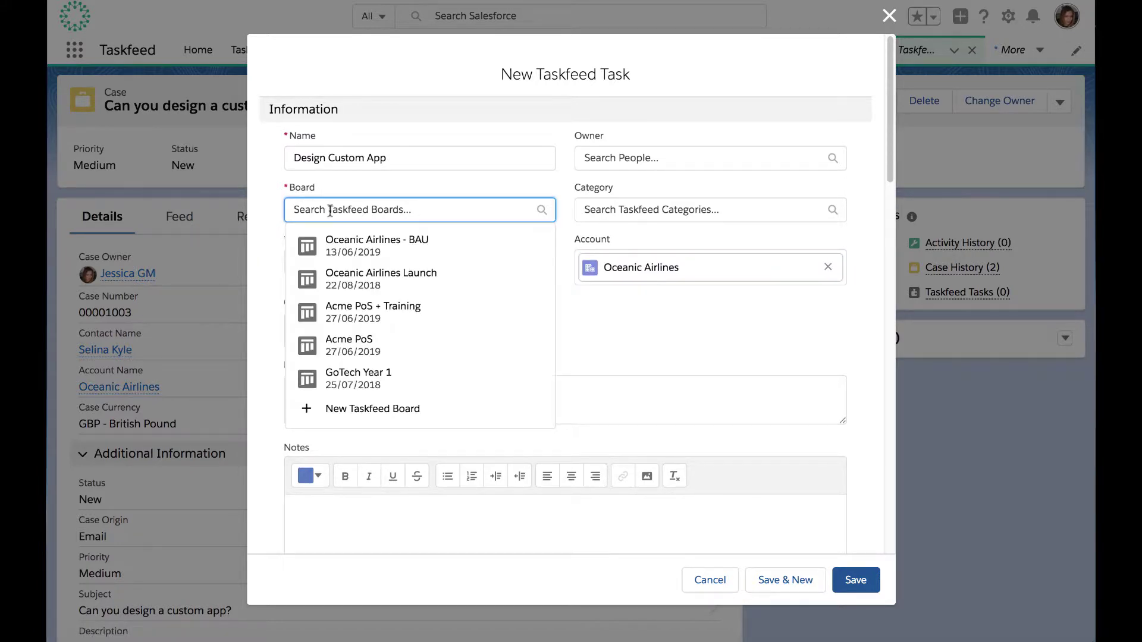
pyautogui.click(374, 257)
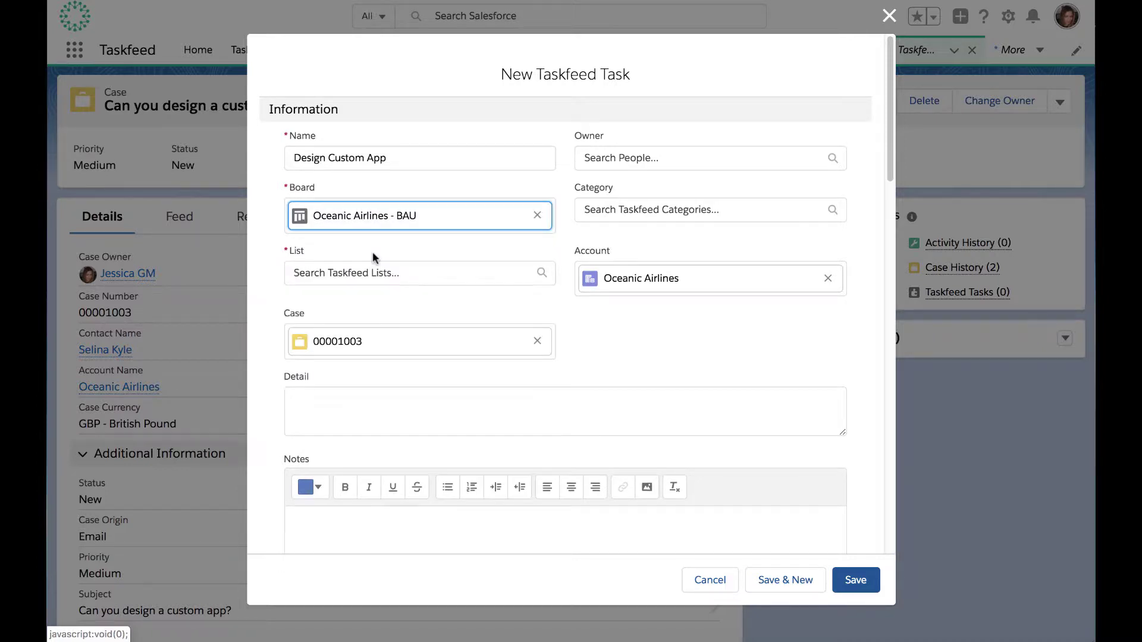
pyautogui.click(357, 273)
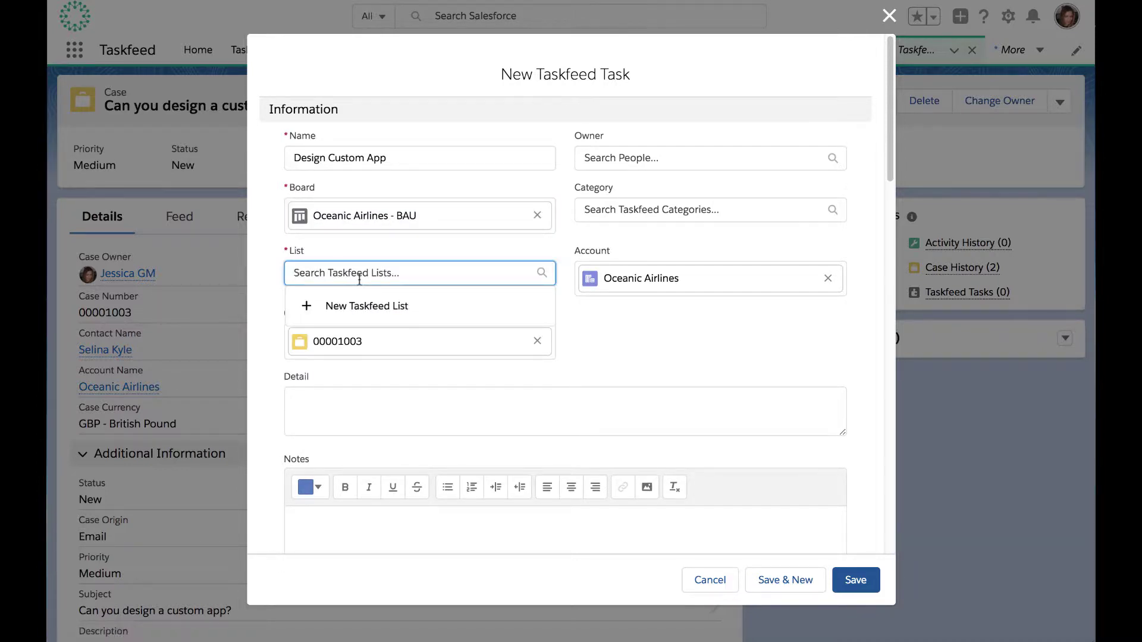
pyautogui.write('Not Star')
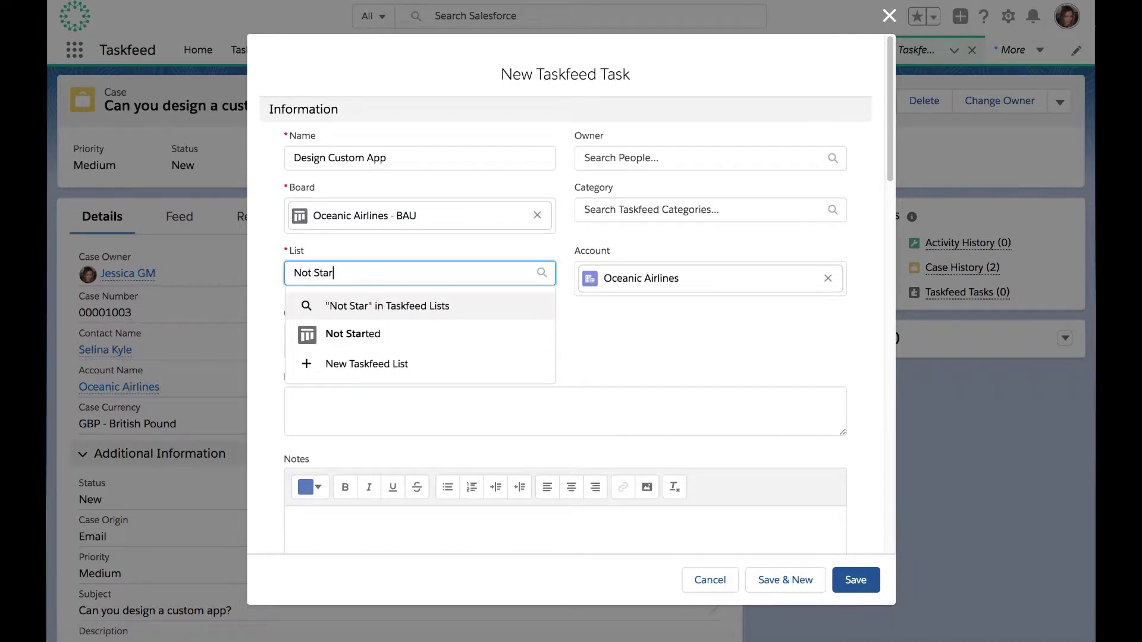
pyautogui.click(367, 332)
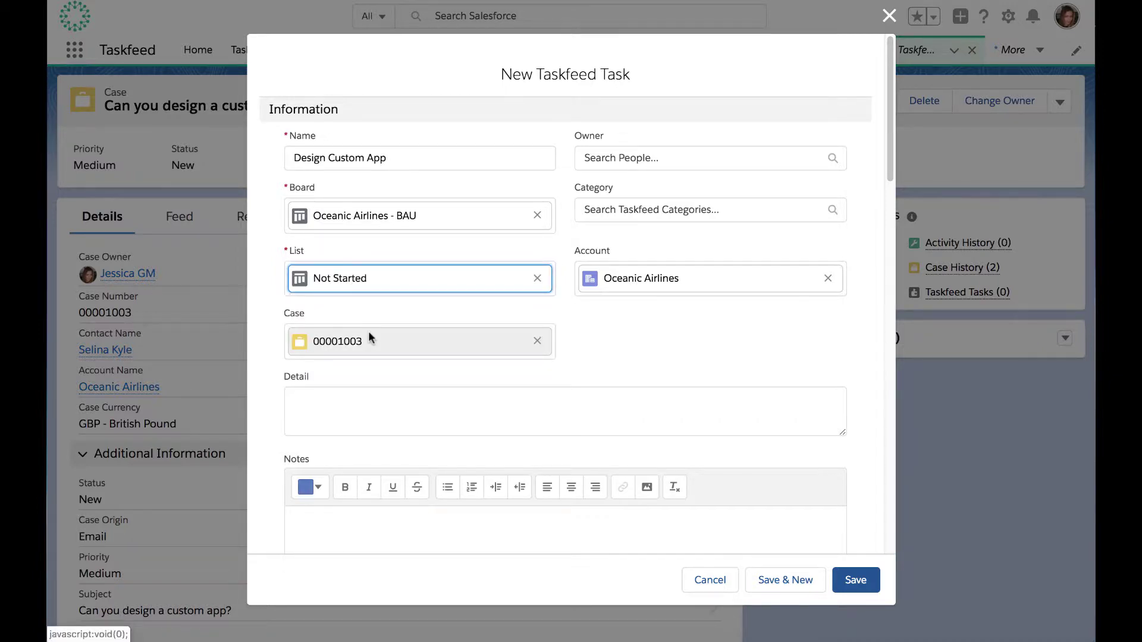
# Enter the task detail "Please design custom app. More information on the Case"
pyautogui.click(363, 410)
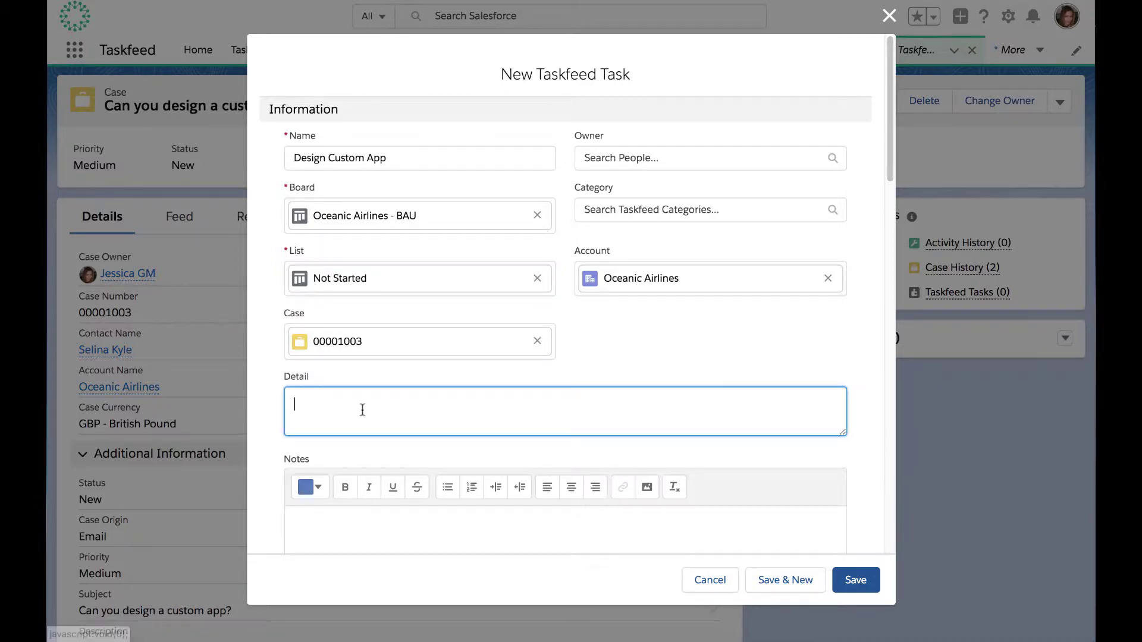
pyautogui.write('Please design ')
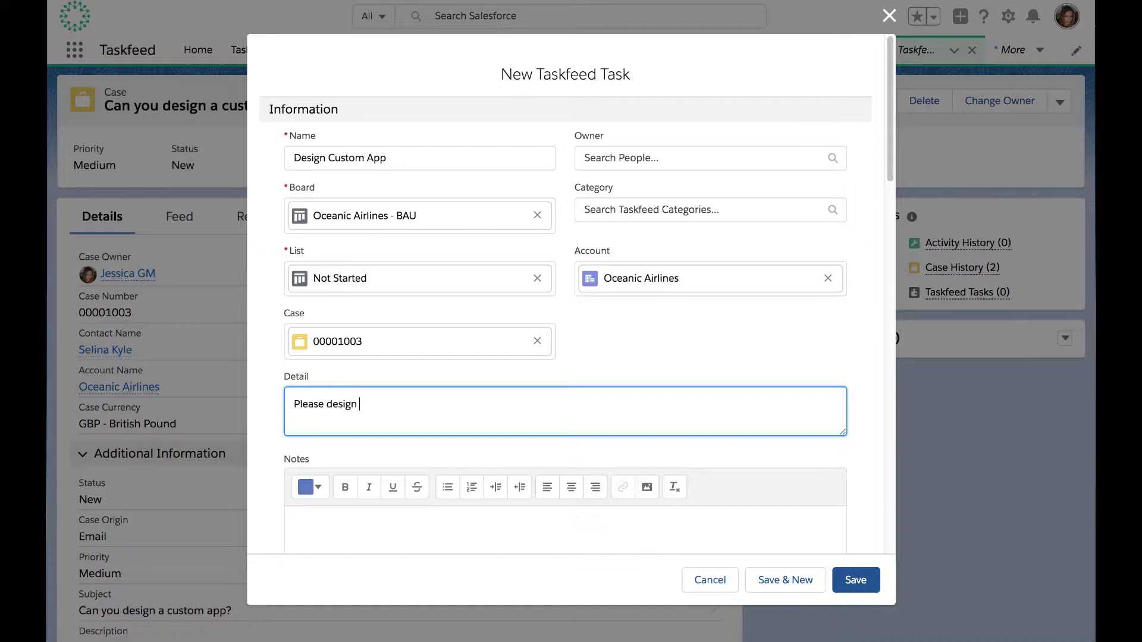
pyautogui.write('custom app. More information on the D')
# Set the task's start date to 03/07/2019 and its end date to 10/07/2019
pyautogui.scroll(-7, 411, 409)
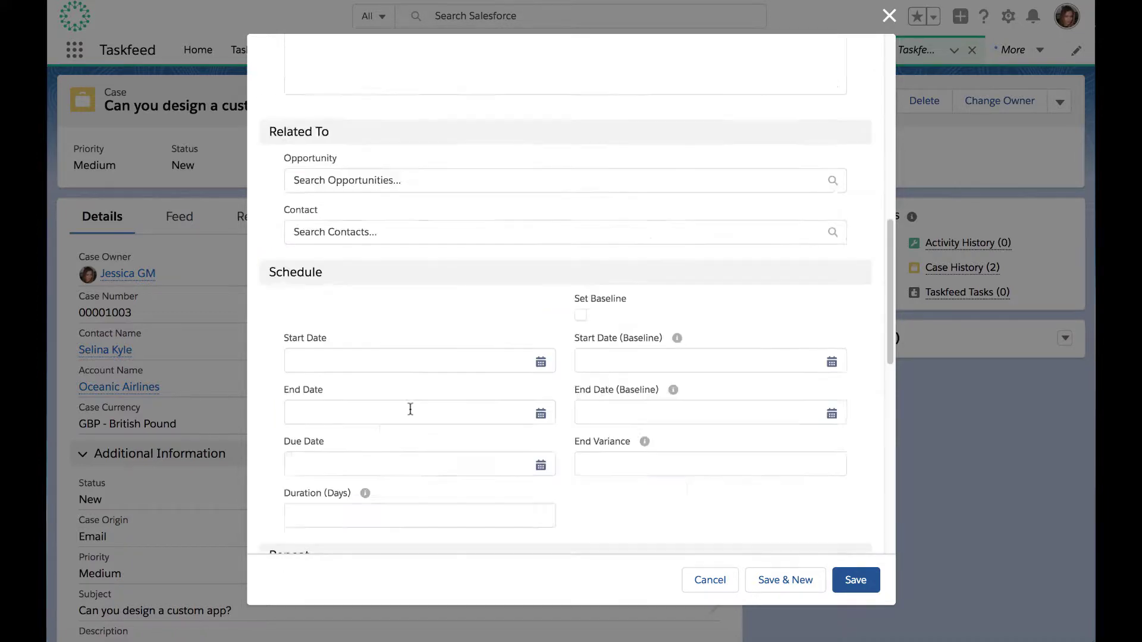
pyautogui.scroll(-2, 410, 409)
pyautogui.click(415, 269)
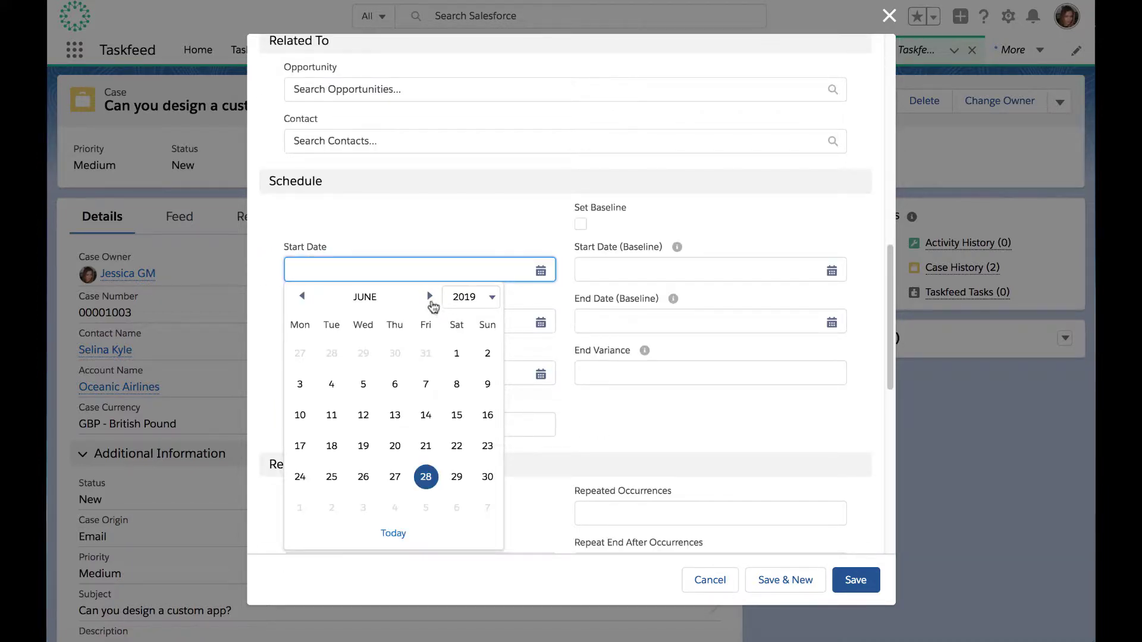
pyautogui.click(430, 297)
pyautogui.click(361, 352)
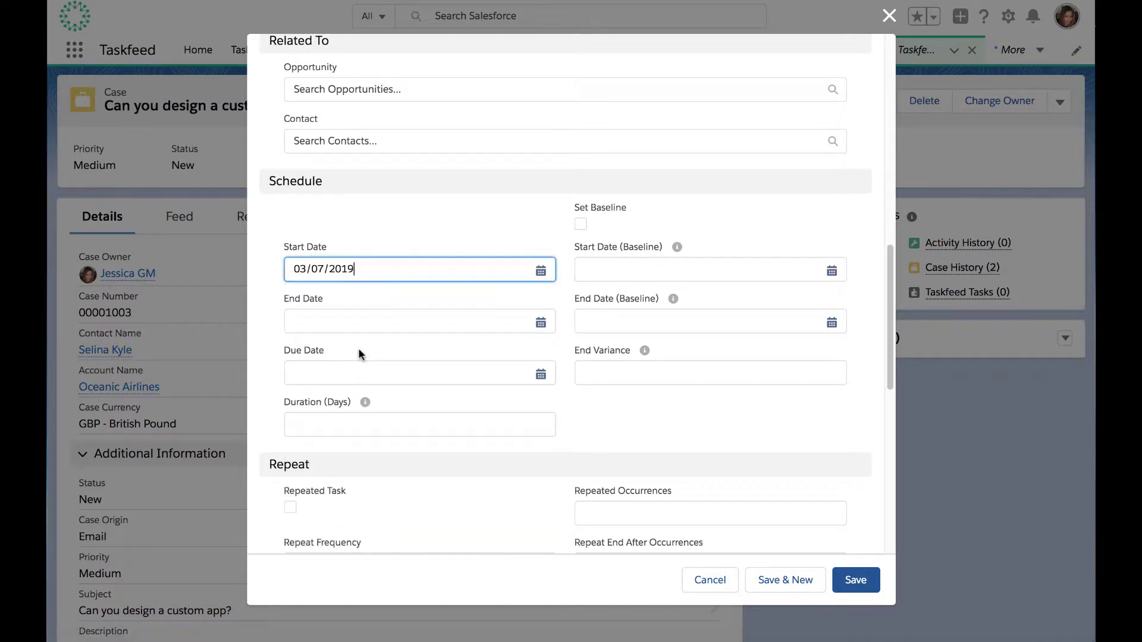
pyautogui.click(368, 321)
pyautogui.click(430, 296)
pyautogui.click(360, 384)
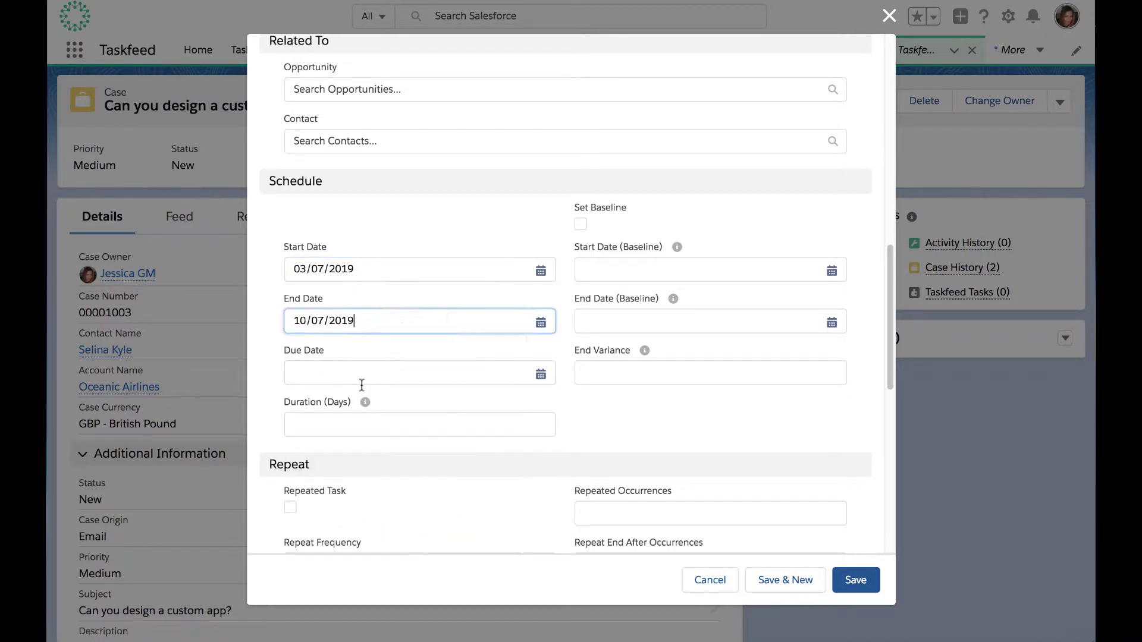
# Assign a suggested team member as the task's owner, set the category to Action Required and save the task
pyautogui.scroll(10, 595, 238)
pyautogui.click(689, 157)
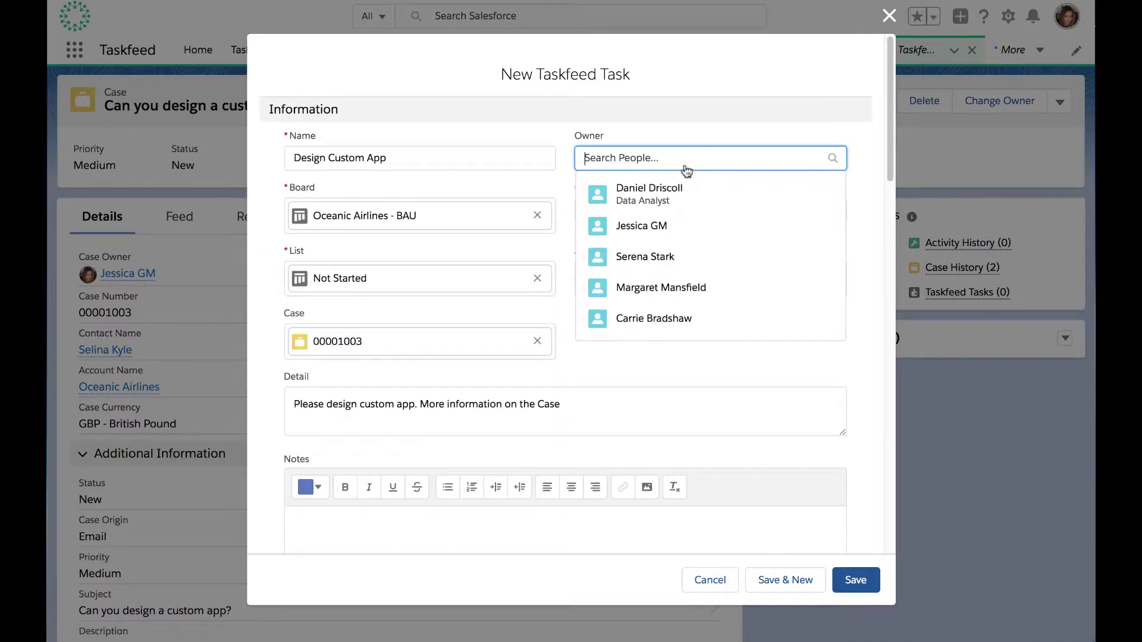
pyautogui.click(657, 257)
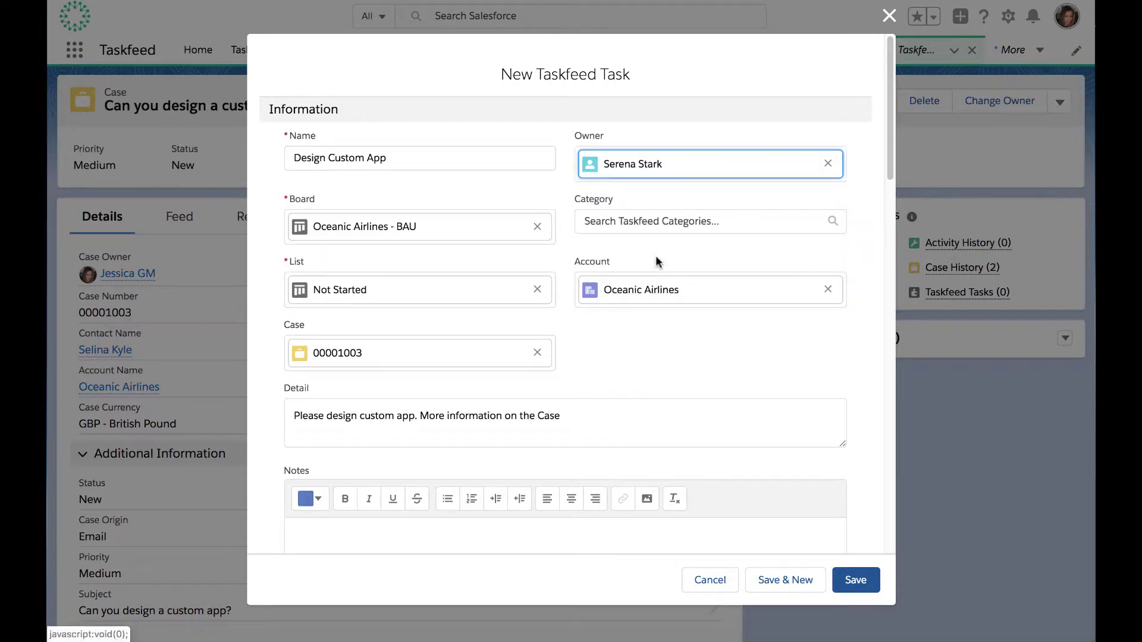
pyautogui.click(664, 223)
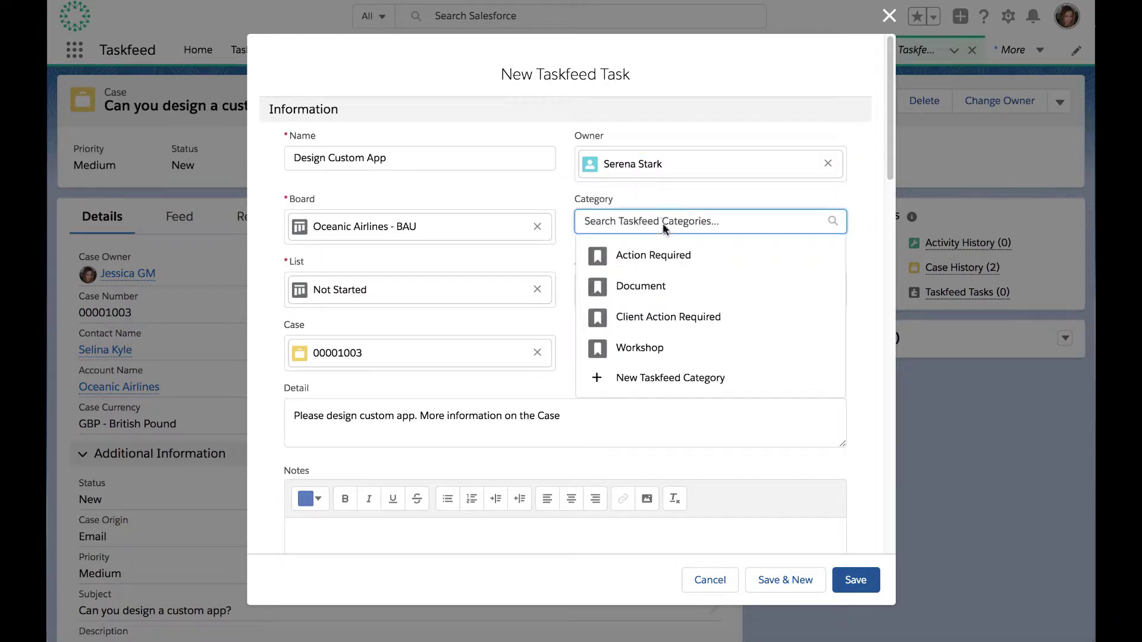
pyautogui.click(662, 260)
pyautogui.click(849, 578)
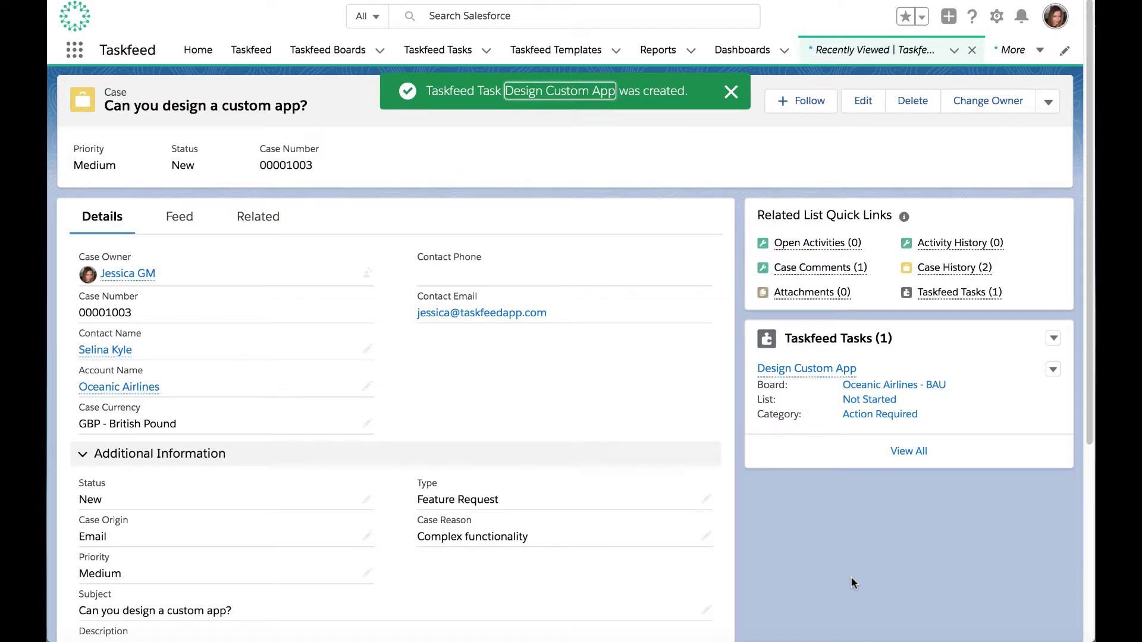
pyautogui.click(730, 94)
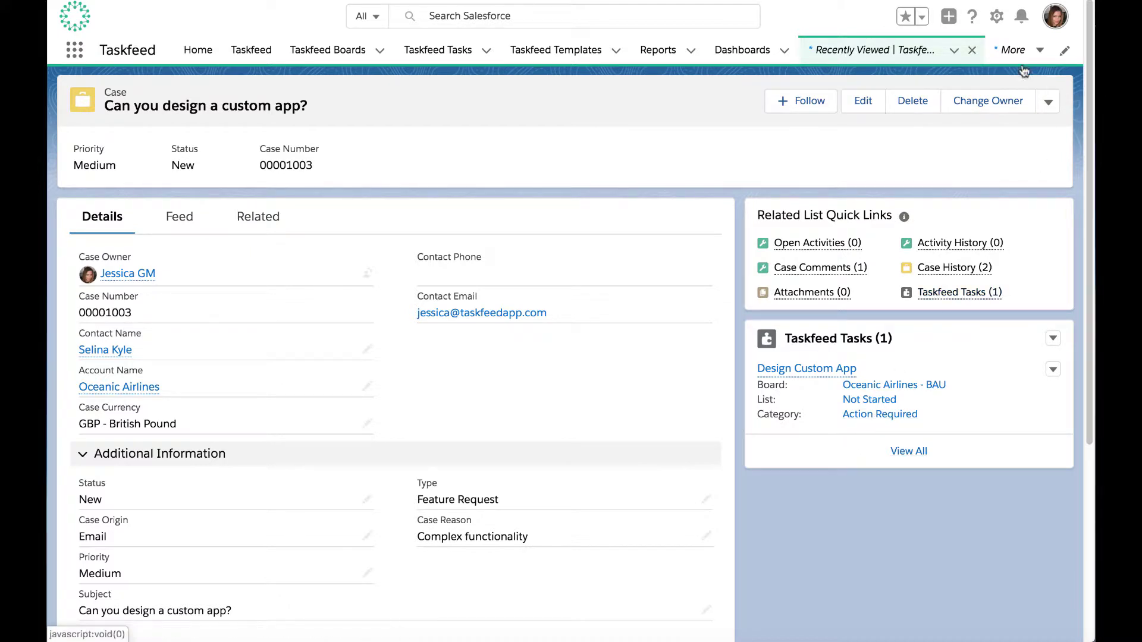
# Open the Case Layout from the Case object's setup and open the properties of its Taskfeed Tasks related list
pyautogui.click(1001, 23)
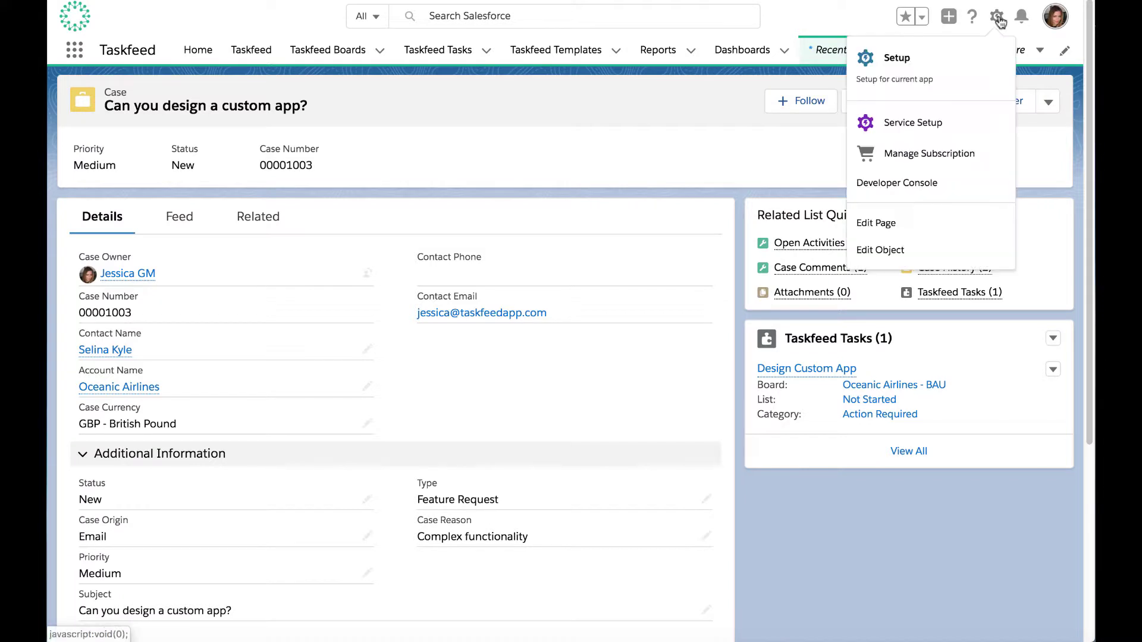
pyautogui.click(943, 255)
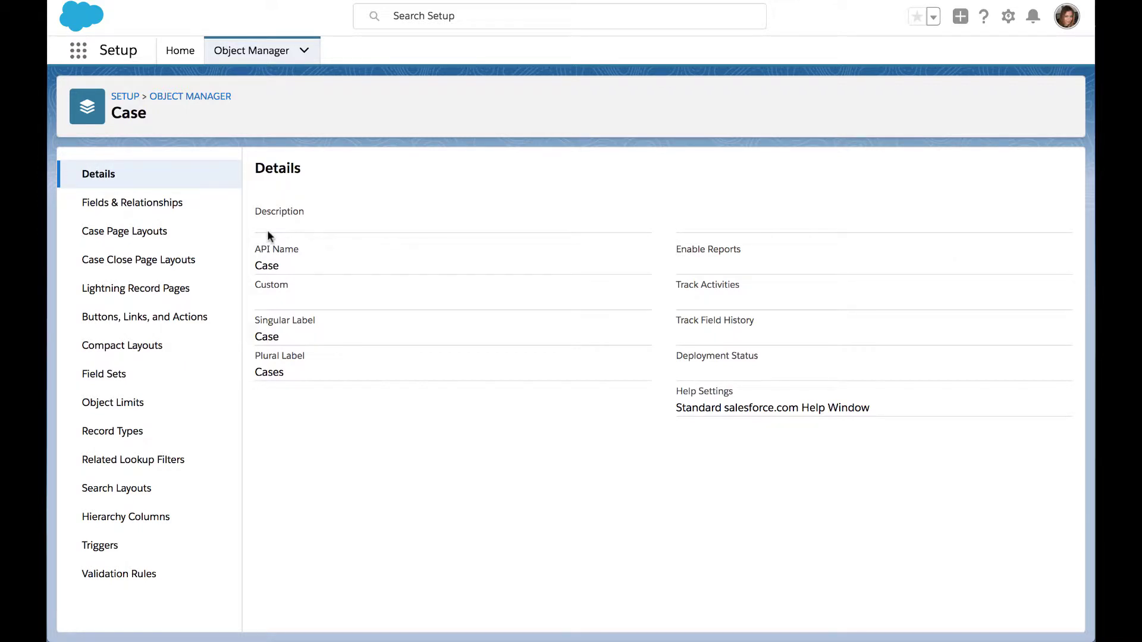
pyautogui.click(138, 235)
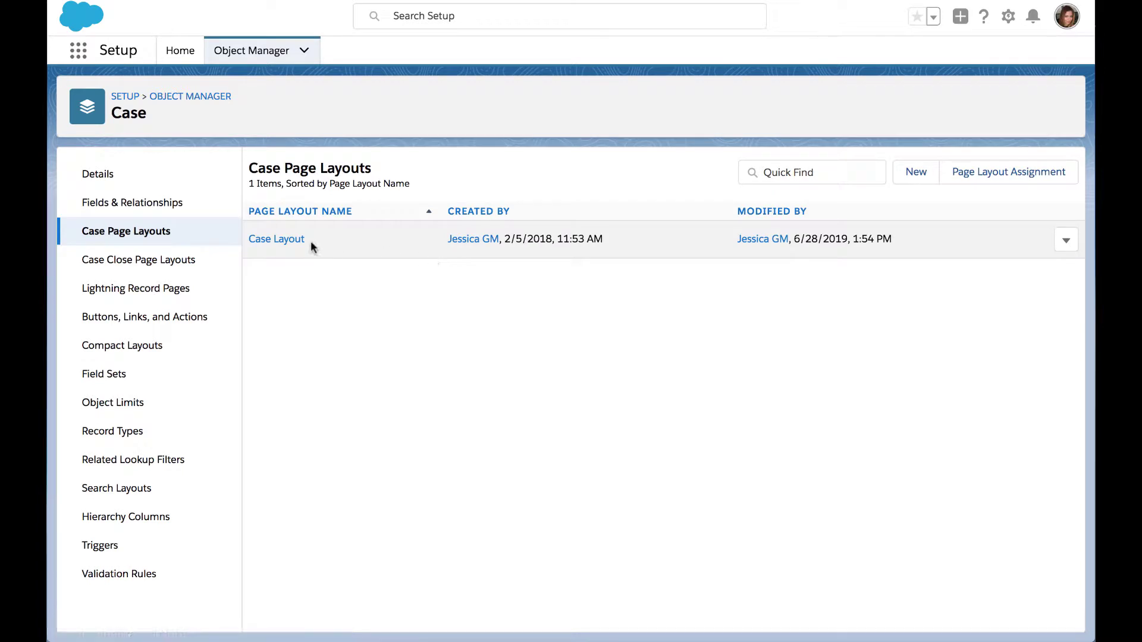
pyautogui.click(288, 238)
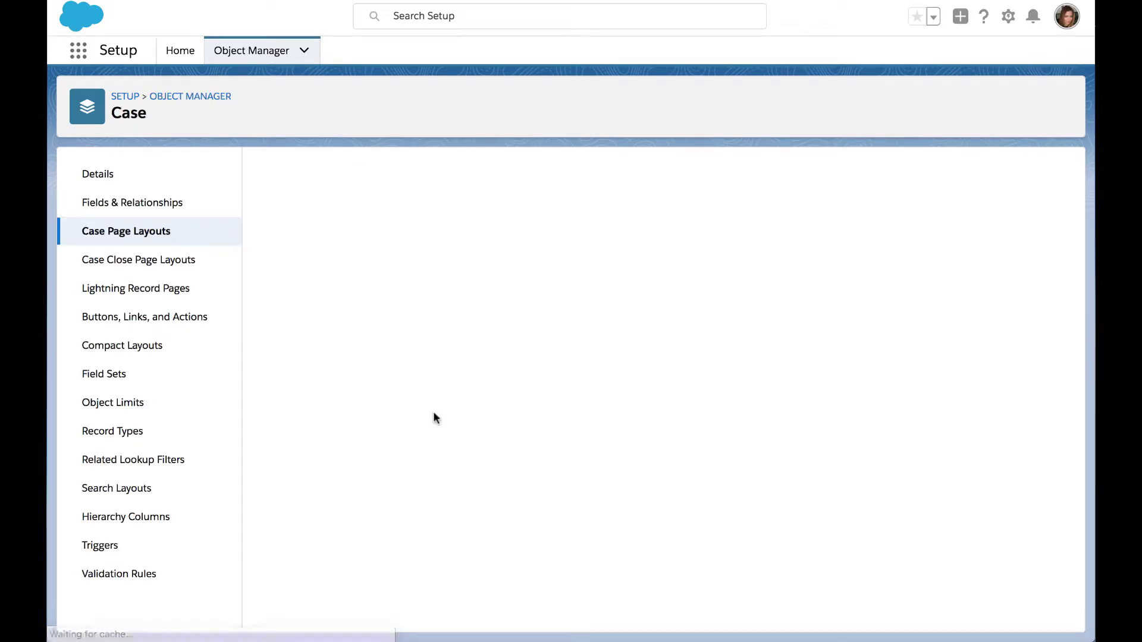
pyautogui.scroll(-20, 477, 412)
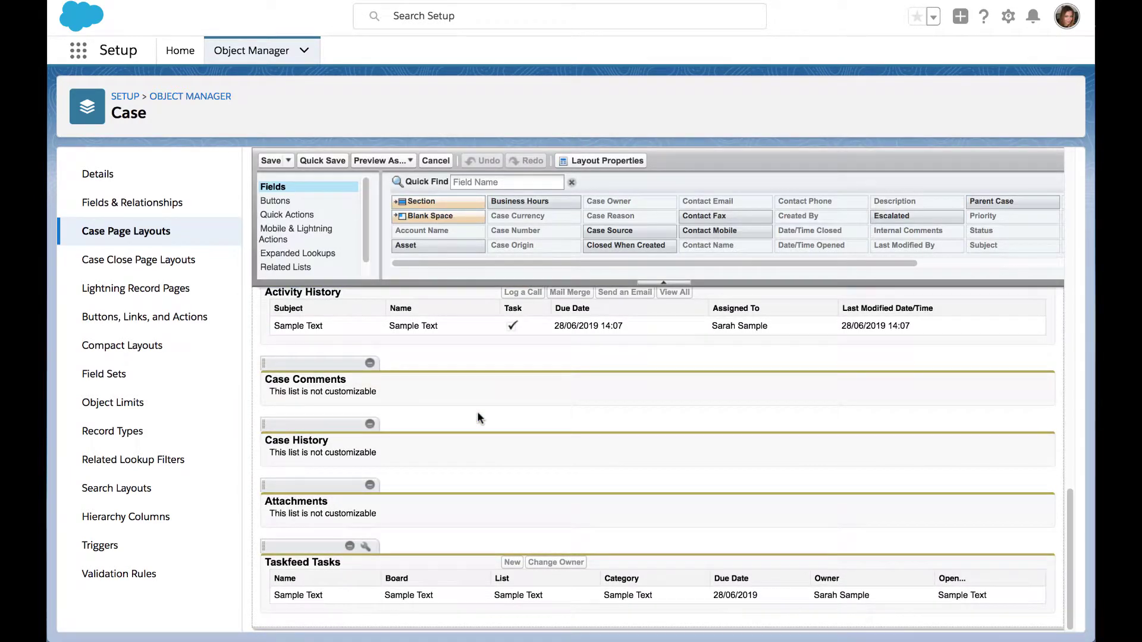
pyautogui.click(366, 548)
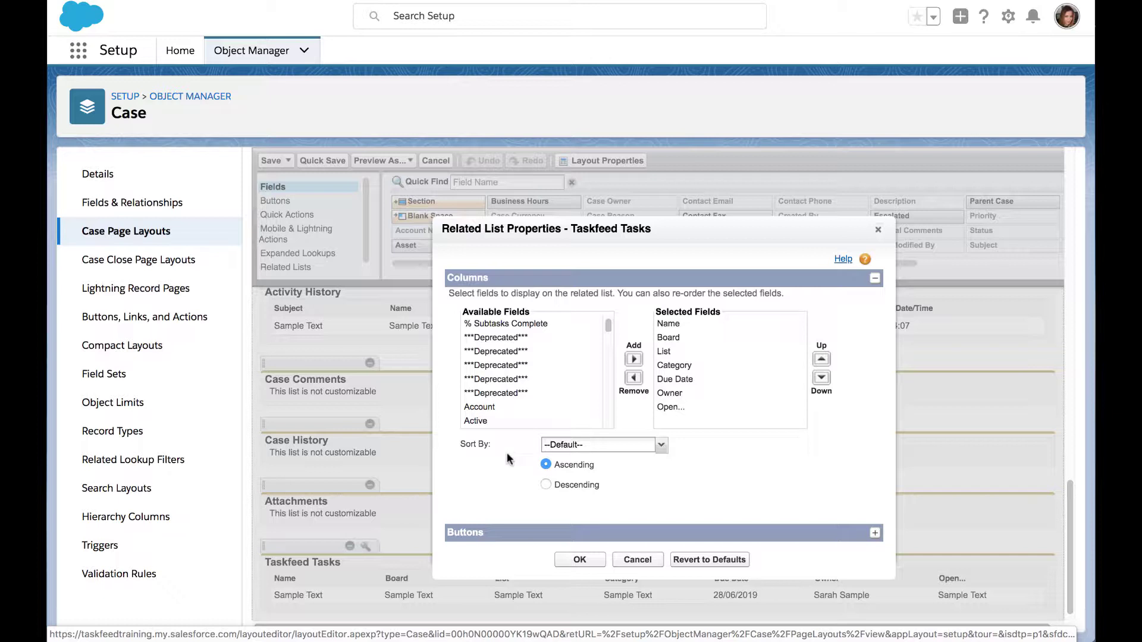
# Reorder the related list's columns to Name, Board, Category, Open..., List, Due Date, Owner and apply the change
pyautogui.click(690, 410)
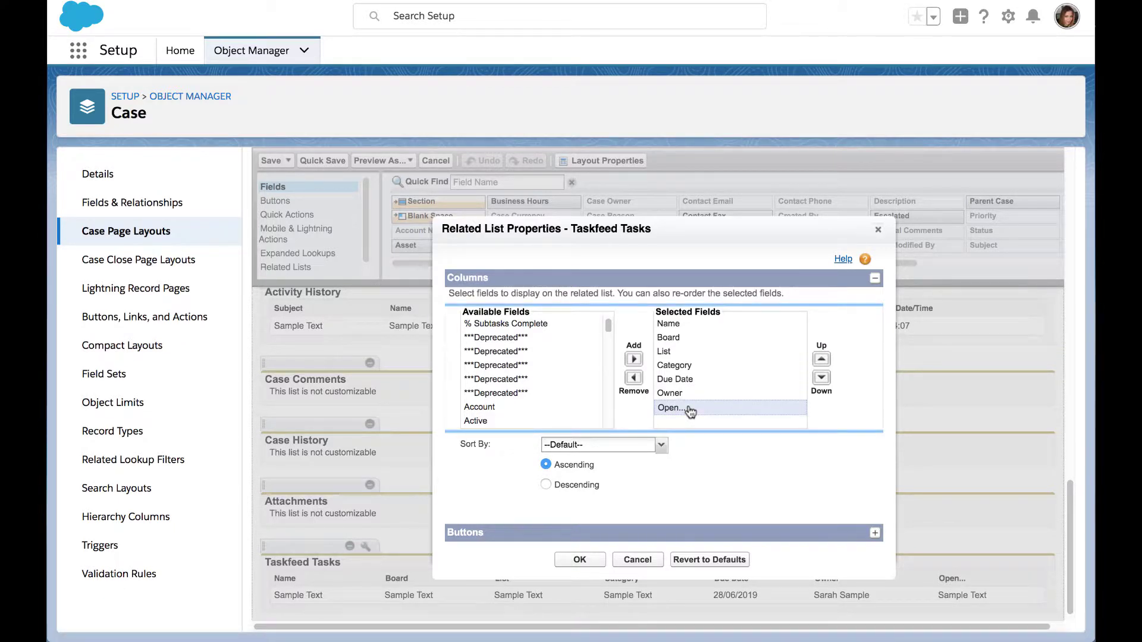
pyautogui.click(822, 360)
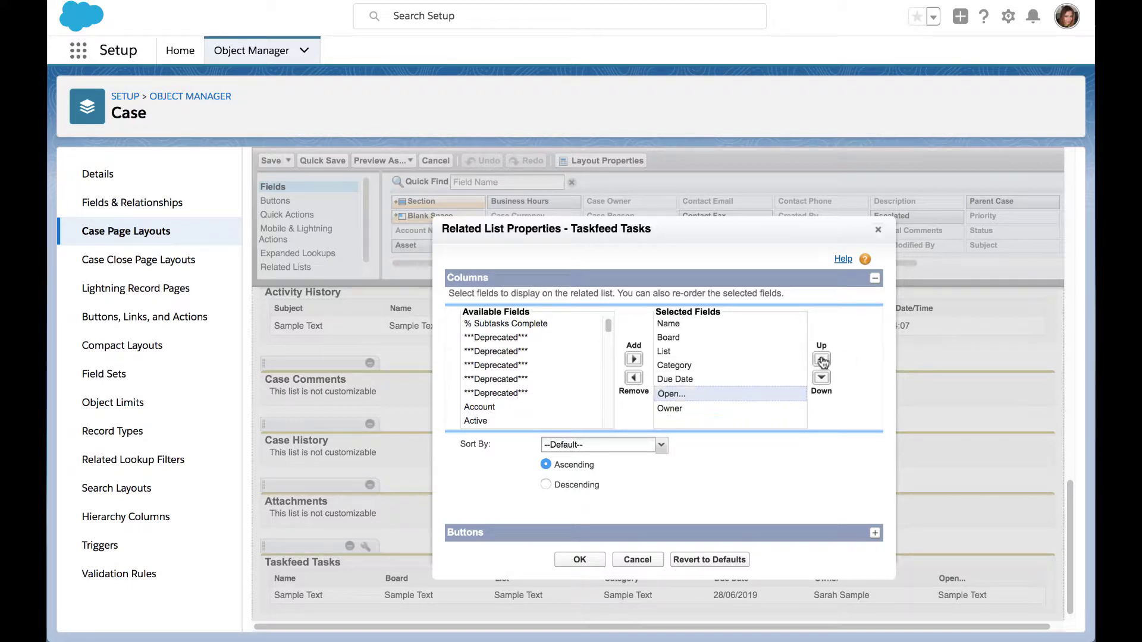
pyautogui.click(821, 360)
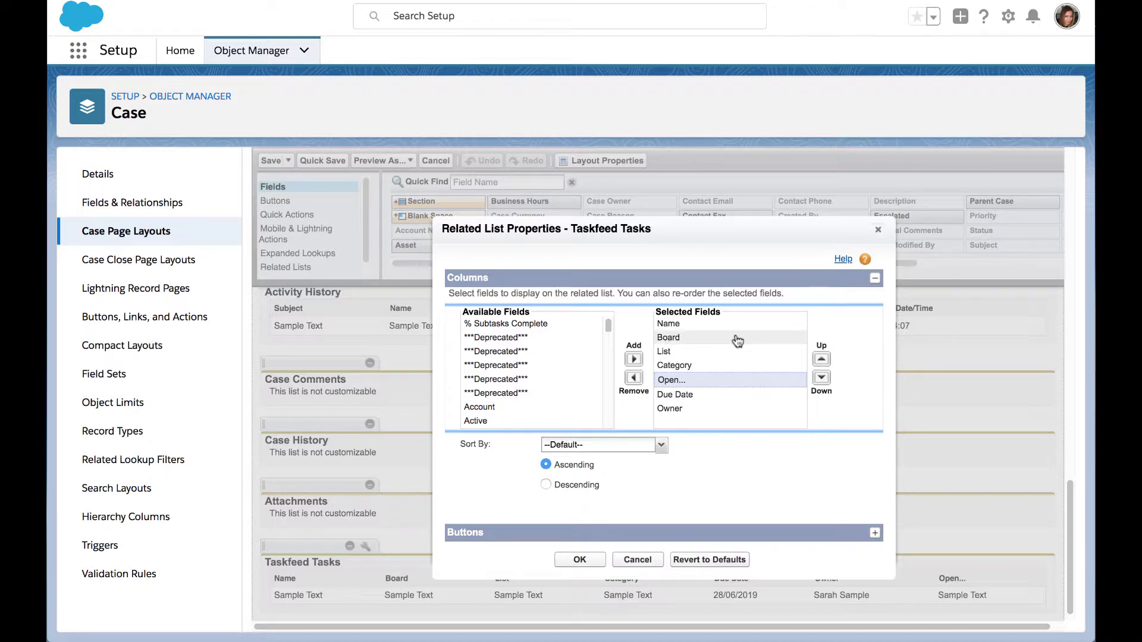
pyautogui.click(703, 353)
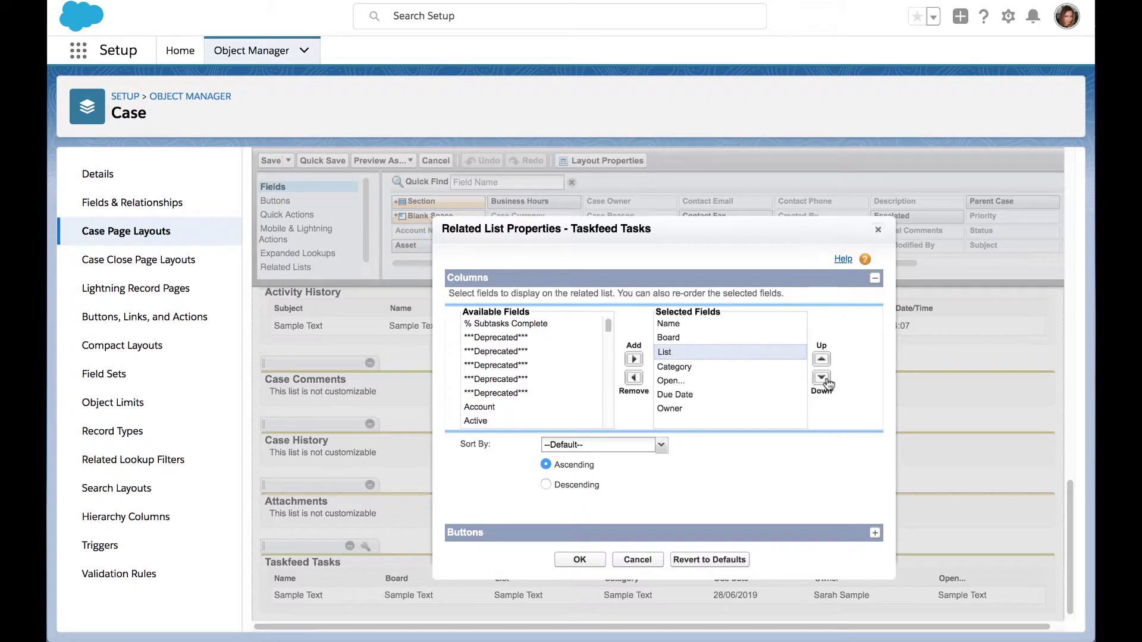
pyautogui.click(823, 379)
pyautogui.click(822, 378)
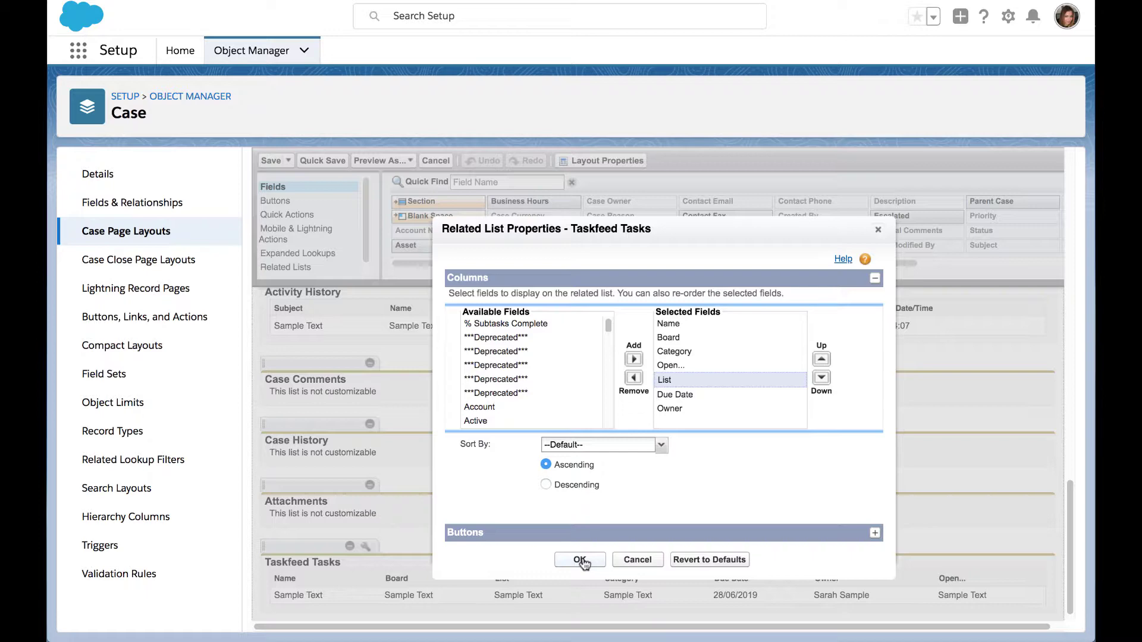
pyautogui.click(581, 560)
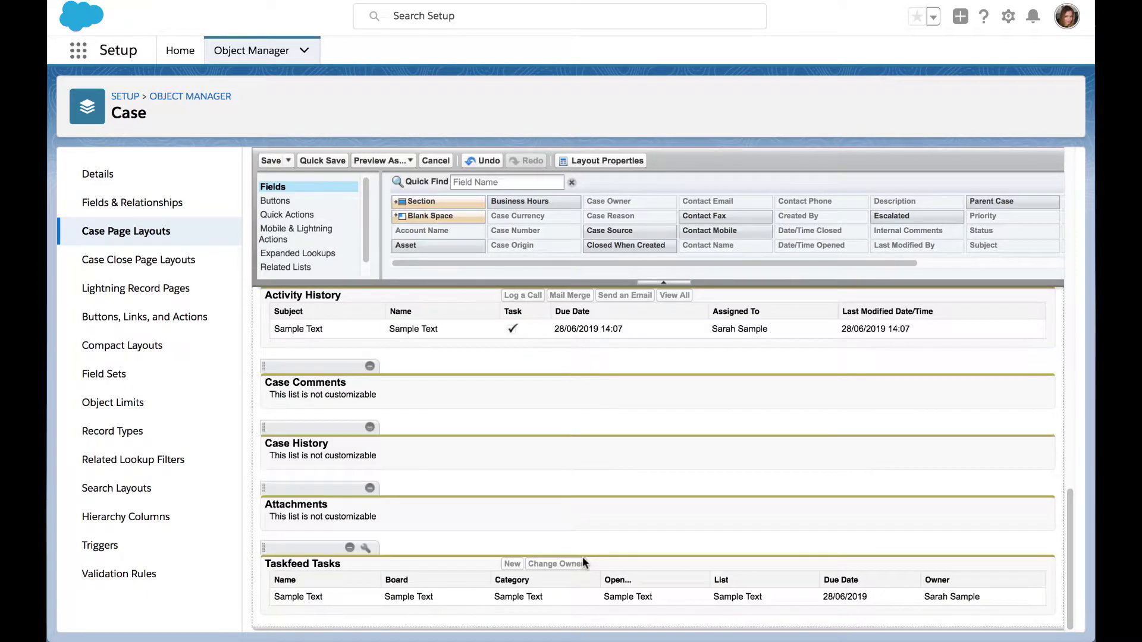
# Save the case layout and open the Design Custom App task on its board from the case record
pyautogui.click(271, 160)
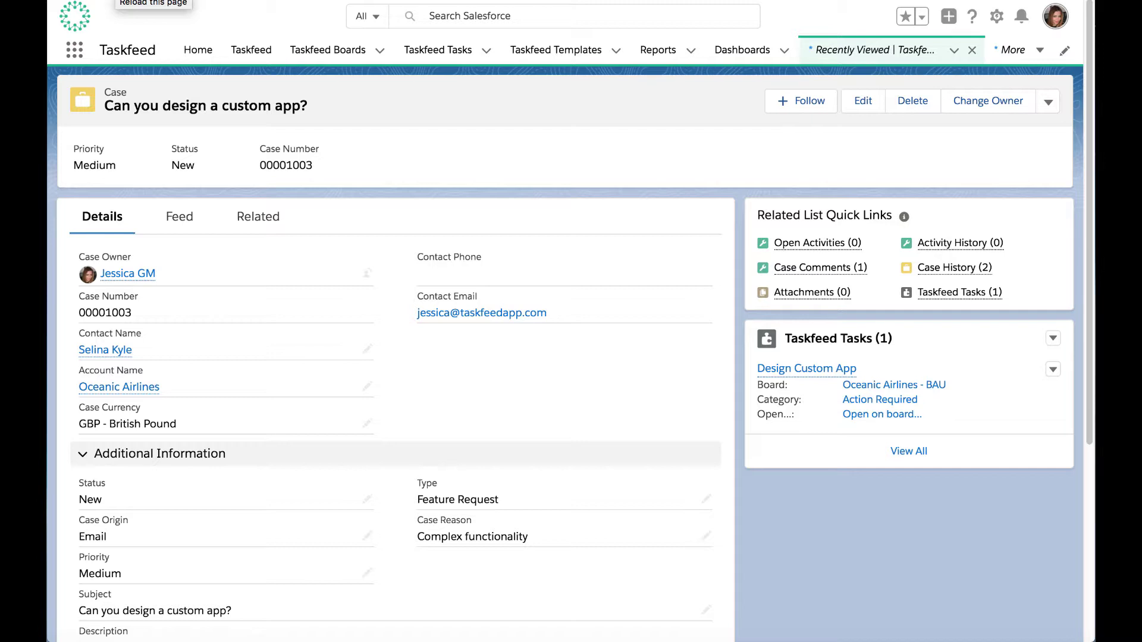
pyautogui.click(881, 414)
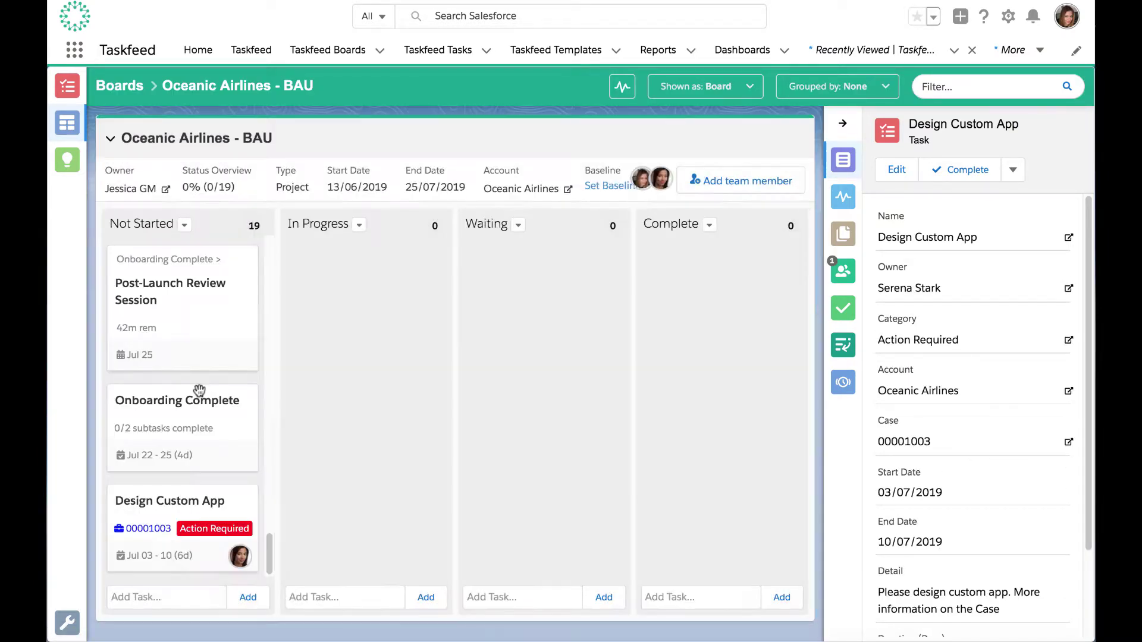
# Move the Design Custom App task to the In Progress list and open its linked case from the card
pyautogui.moveTo(185, 515); pyautogui.dragTo(363, 288)
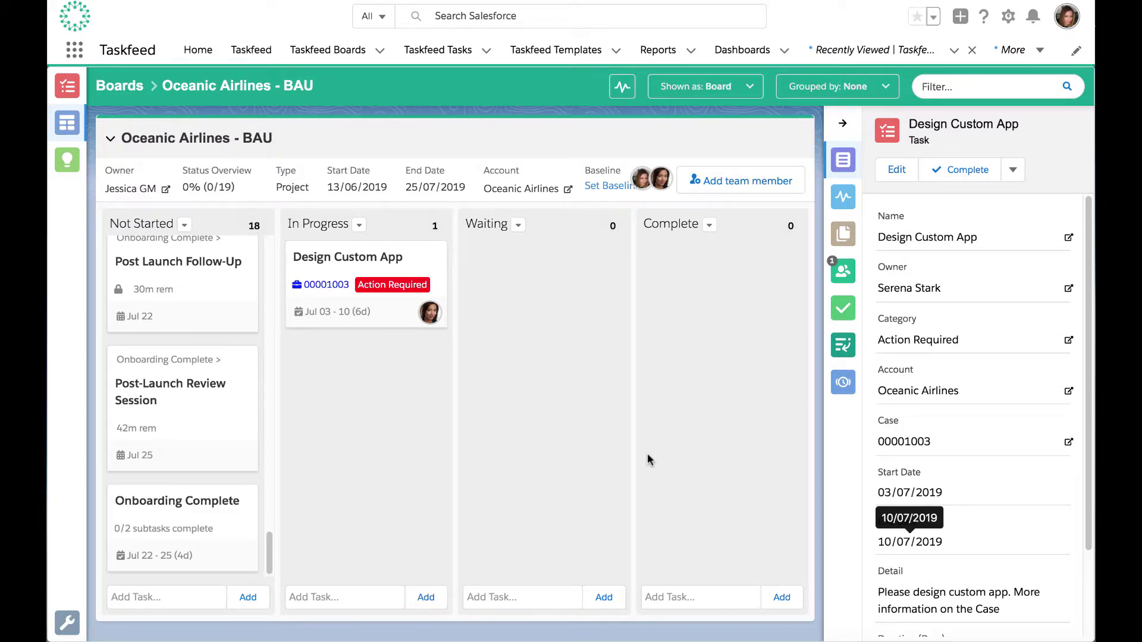
pyautogui.click(331, 285)
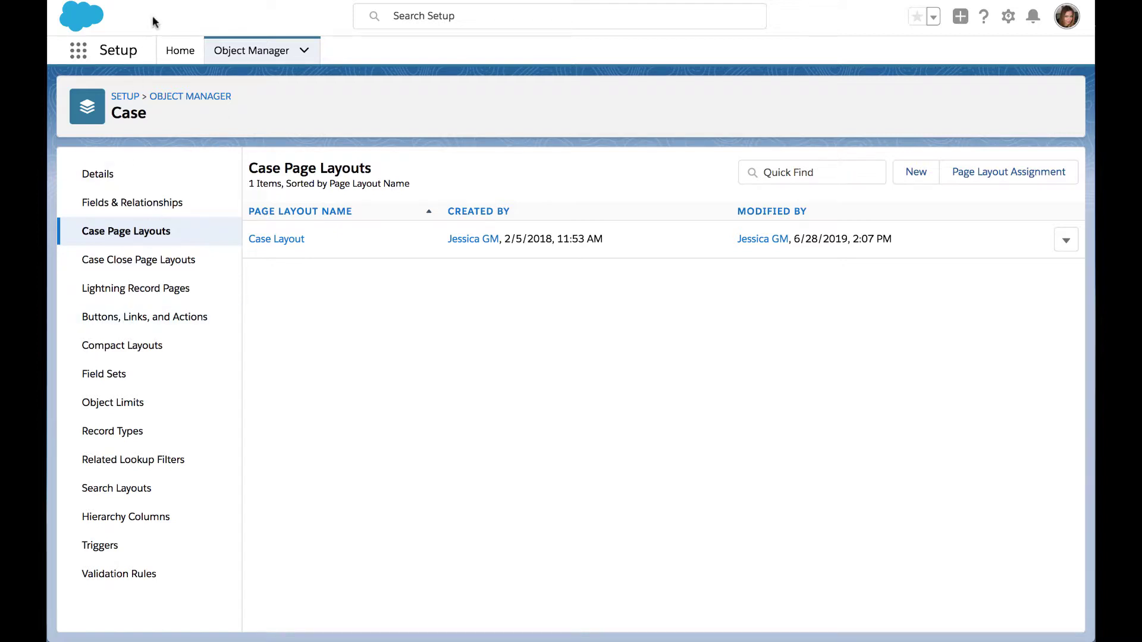
# Create and save a Case field set labelled Record Detail Pane, with Taskfeed entered as where it is used
pyautogui.click(122, 374)
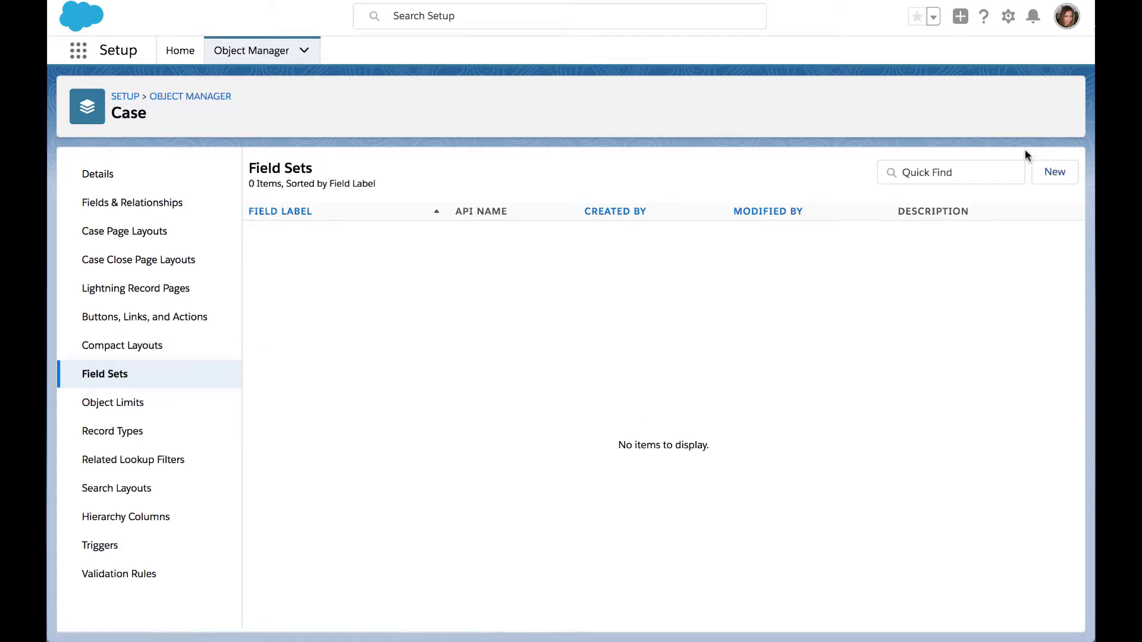
pyautogui.click(1060, 173)
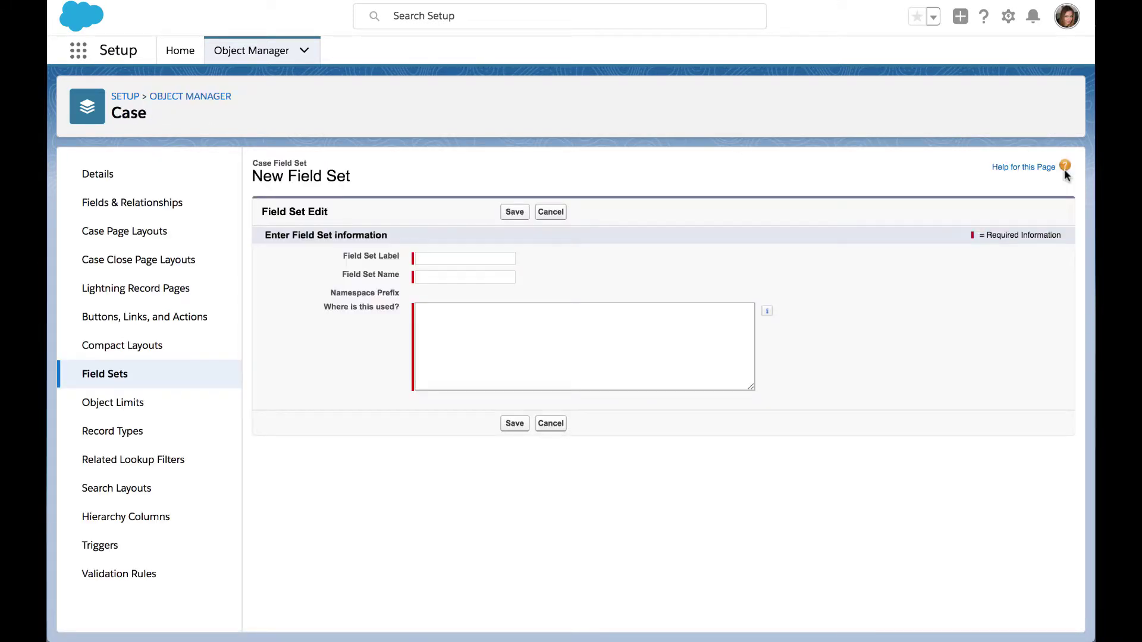
pyautogui.click(486, 258)
pyautogui.write('Rec')
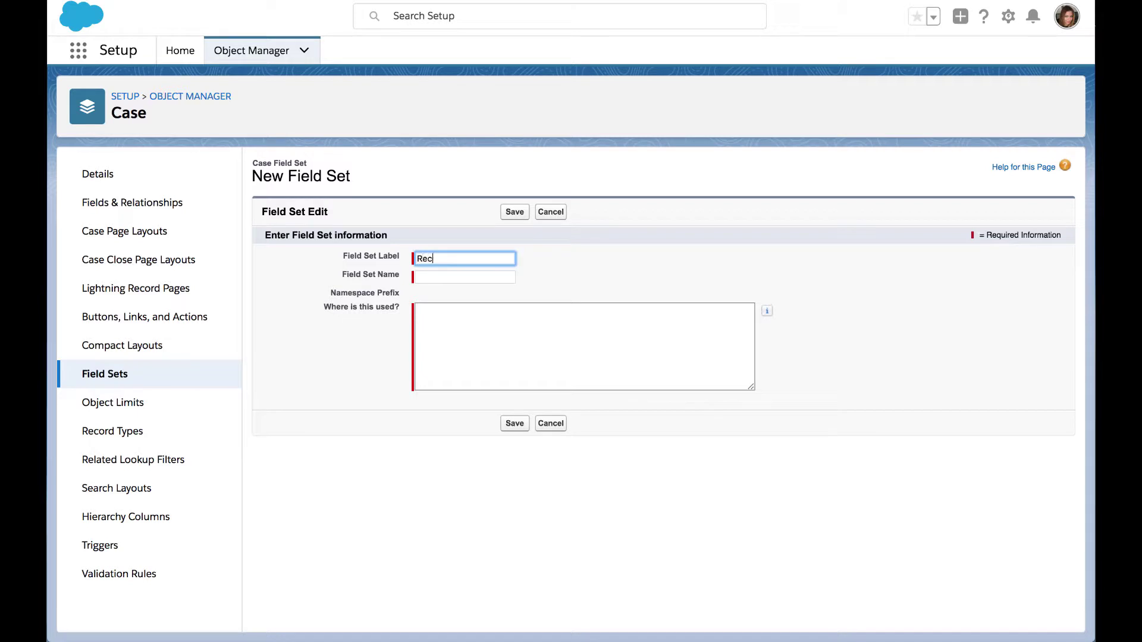
pyautogui.write('ord Detail Pane')
pyautogui.click(432, 273)
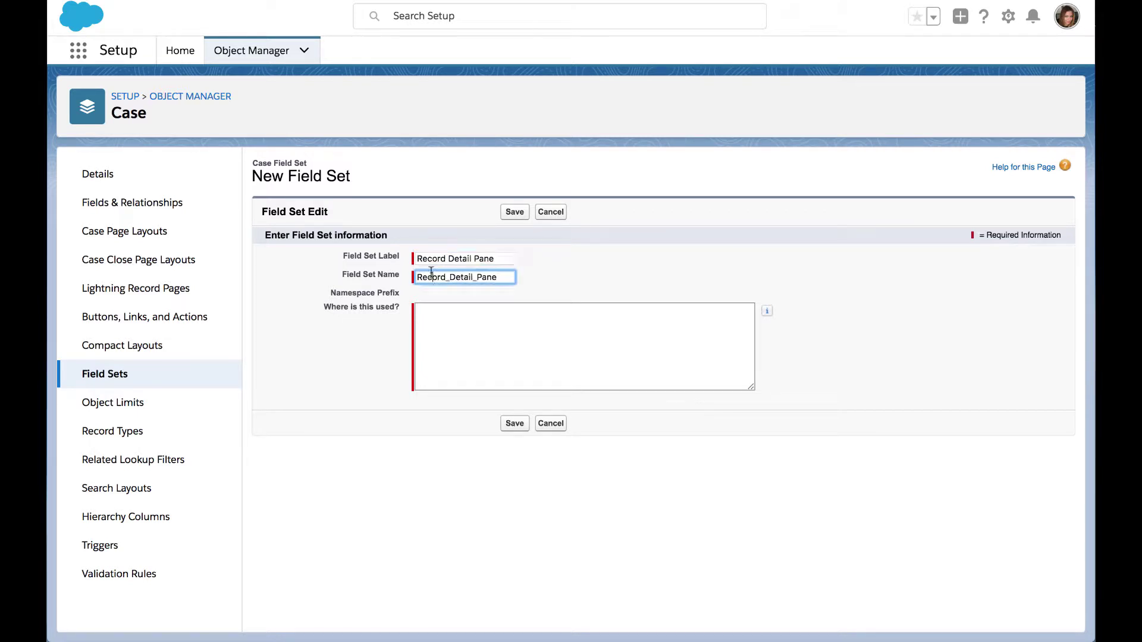
pyautogui.click(480, 347)
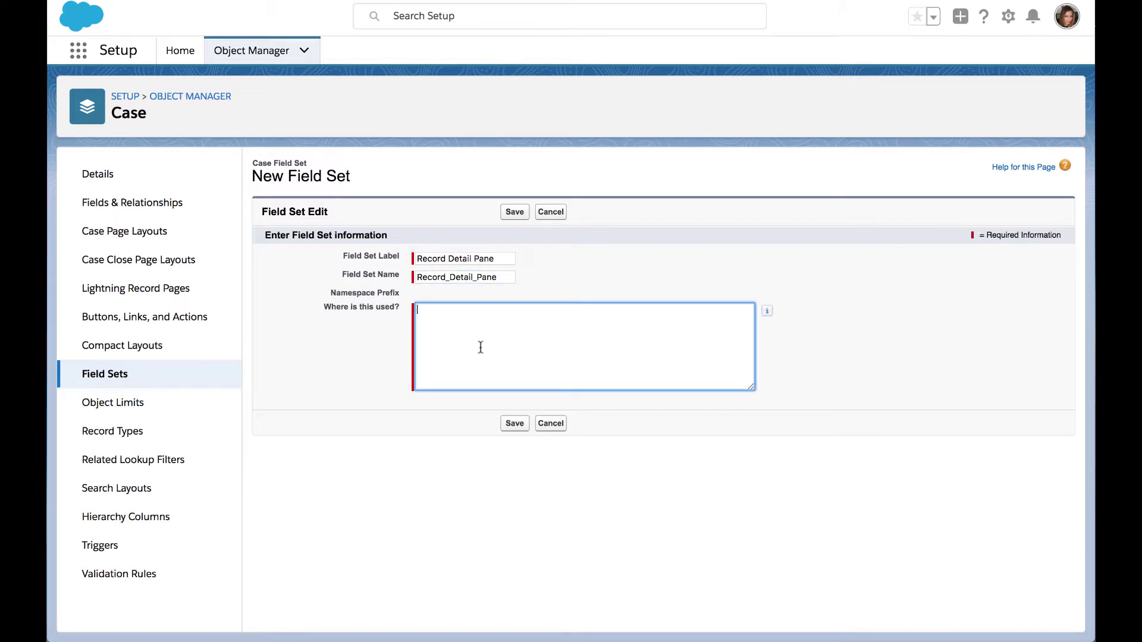
pyautogui.write('Taskfeed')
pyautogui.click(510, 425)
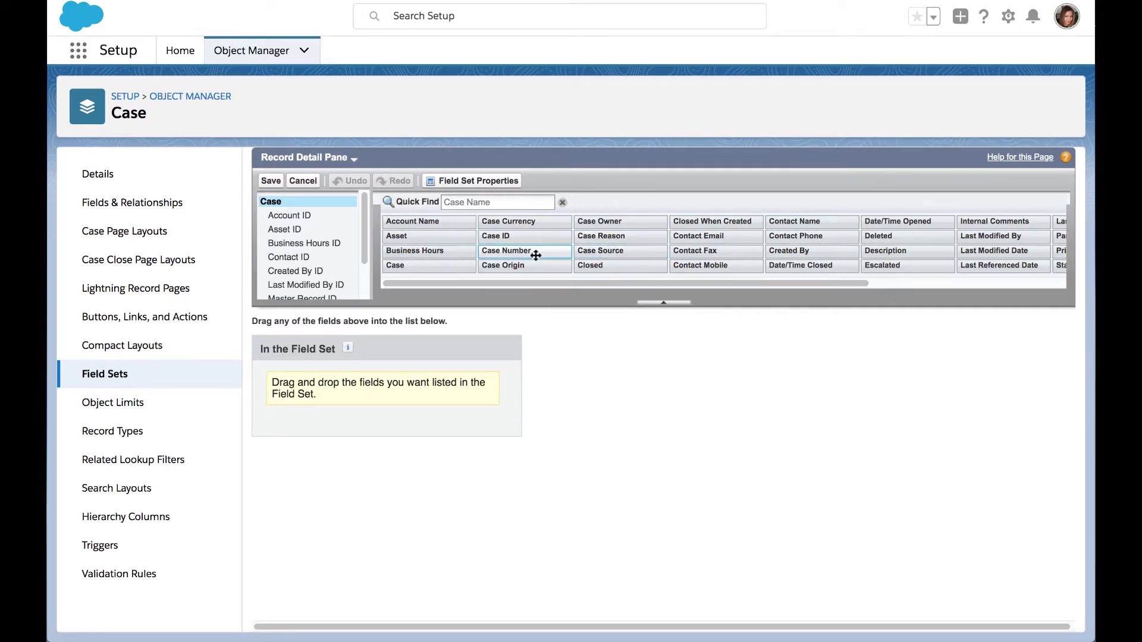
# Add the fields Case Owner, Case Number, Contact Email and Description to the Record Detail Pane field set
pyautogui.moveTo(536, 255); pyautogui.dragTo(308, 369)
pyautogui.moveTo(612, 218); pyautogui.dragTo(324, 380)
pyautogui.hscroll(5, 676, 241)
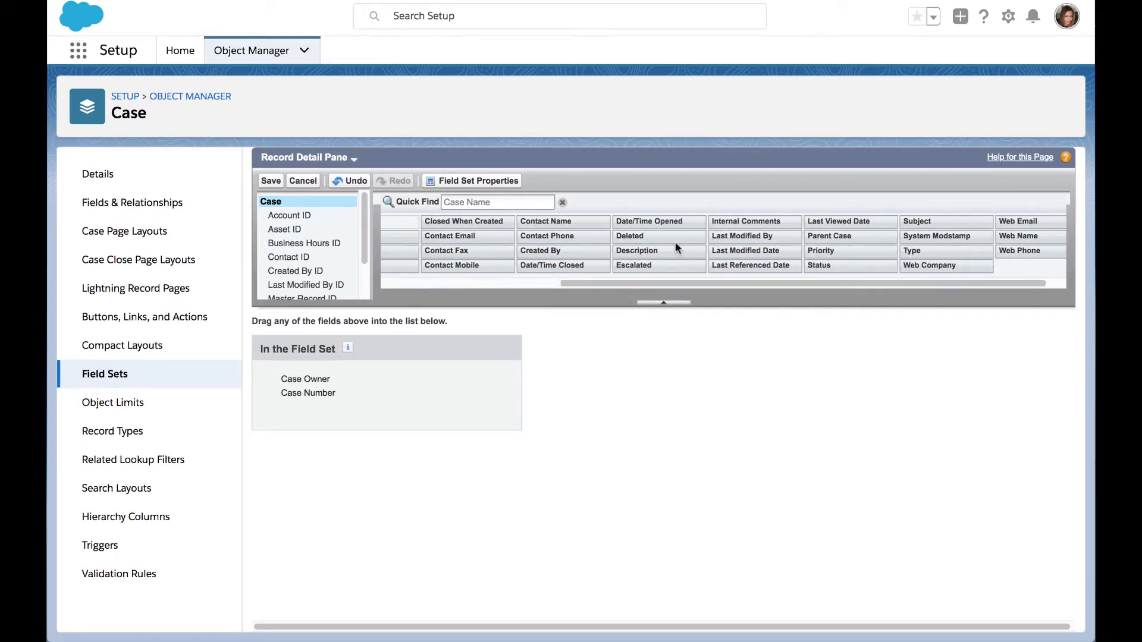
pyautogui.moveTo(451, 236); pyautogui.dragTo(335, 409)
pyautogui.moveTo(661, 251); pyautogui.dragTo(333, 431)
pyautogui.hscroll(2, 773, 248)
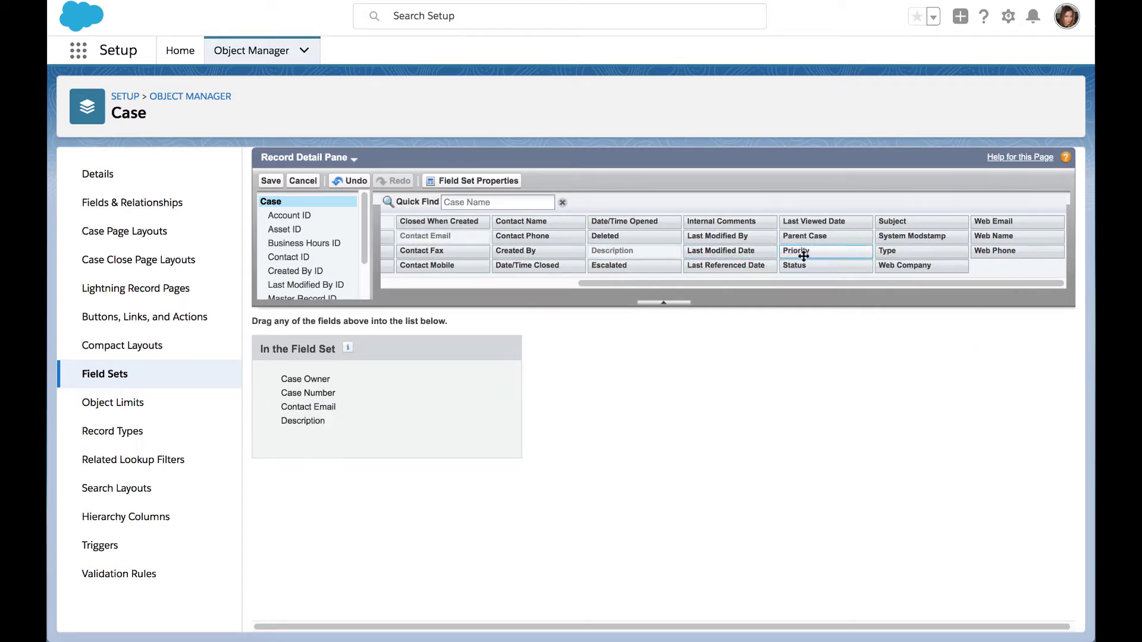
# Add Type below Case Number, Subject above Description, and Status and Priority at the end, and save the field set
pyautogui.moveTo(798, 250); pyautogui.dragTo(312, 430)
pyautogui.moveTo(892, 221); pyautogui.dragTo(314, 416)
pyautogui.moveTo(890, 250); pyautogui.dragTo(348, 423)
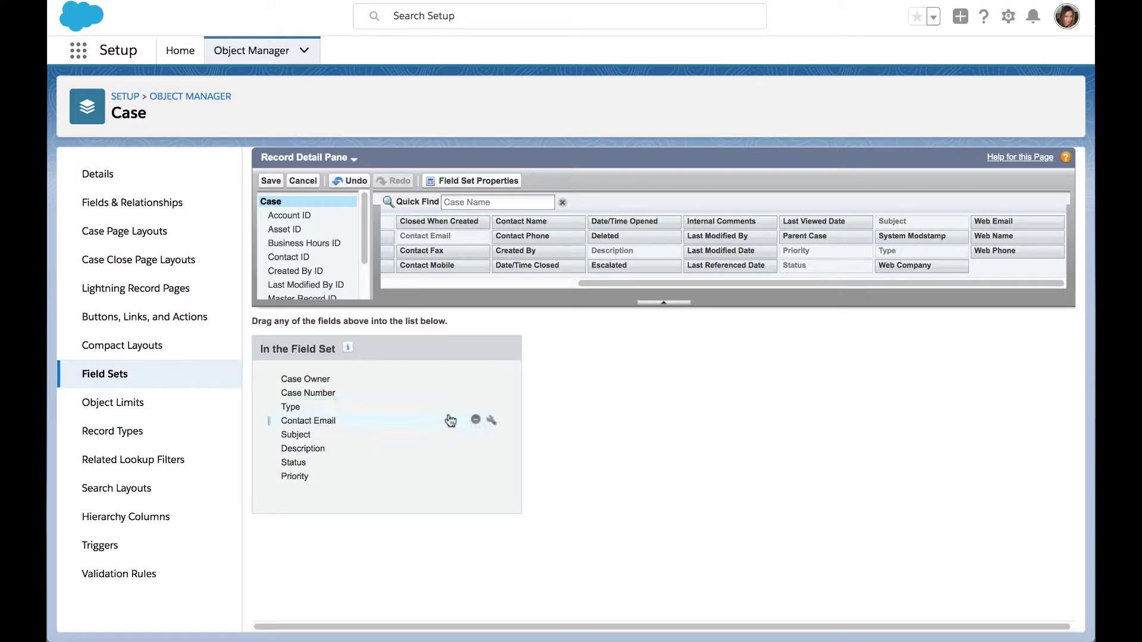
pyautogui.hscroll(-7, 462, 265)
pyautogui.click(271, 180)
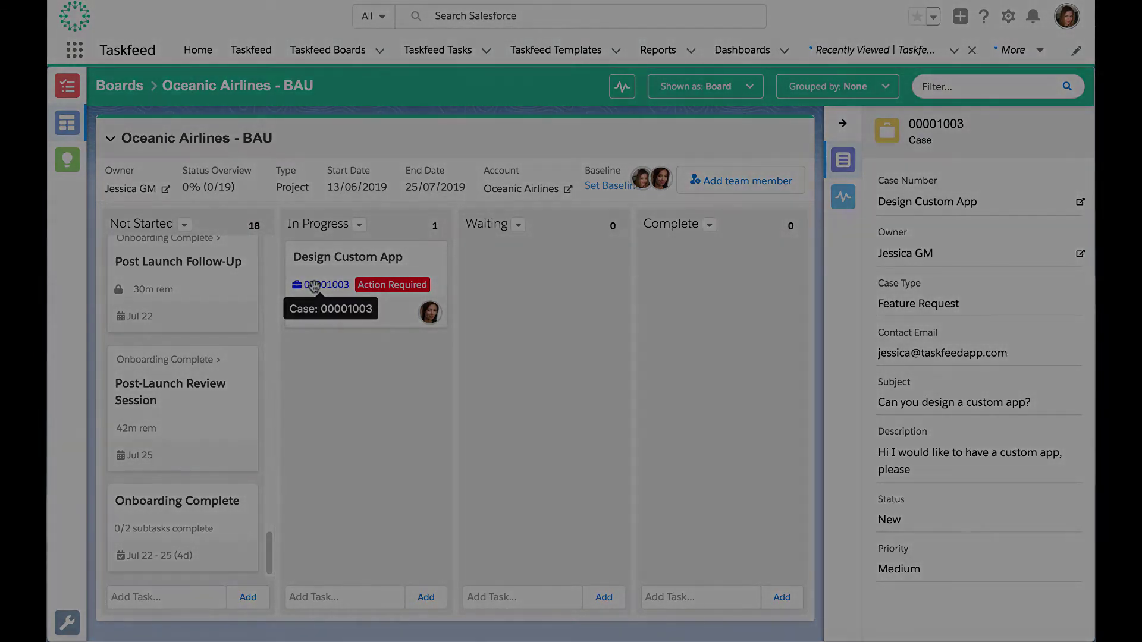
# Open the Cannot log into system case and start a new Taskfeed task named Call to arrange troubleshoot support
pyautogui.click(390, 313)
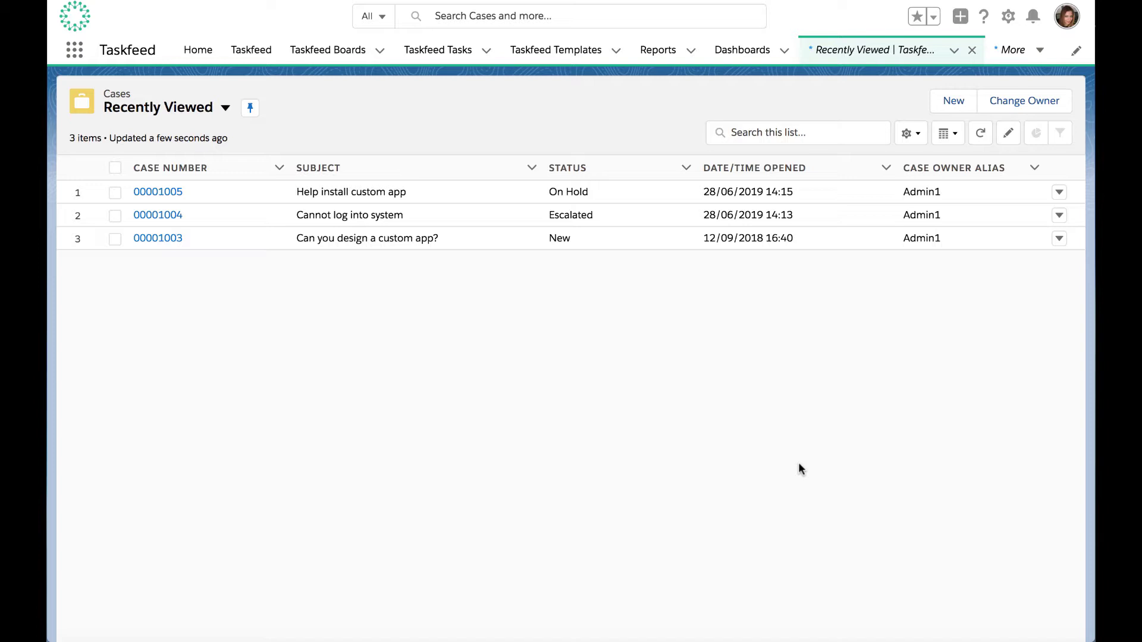
pyautogui.click(156, 214)
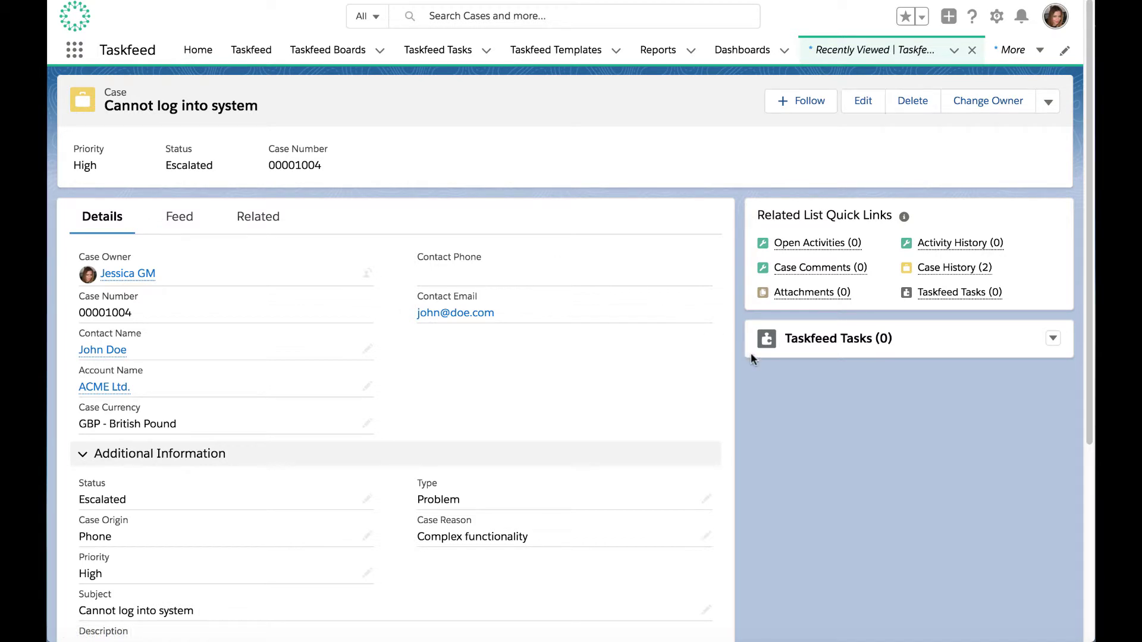
pyautogui.click(1054, 339)
pyautogui.click(1003, 365)
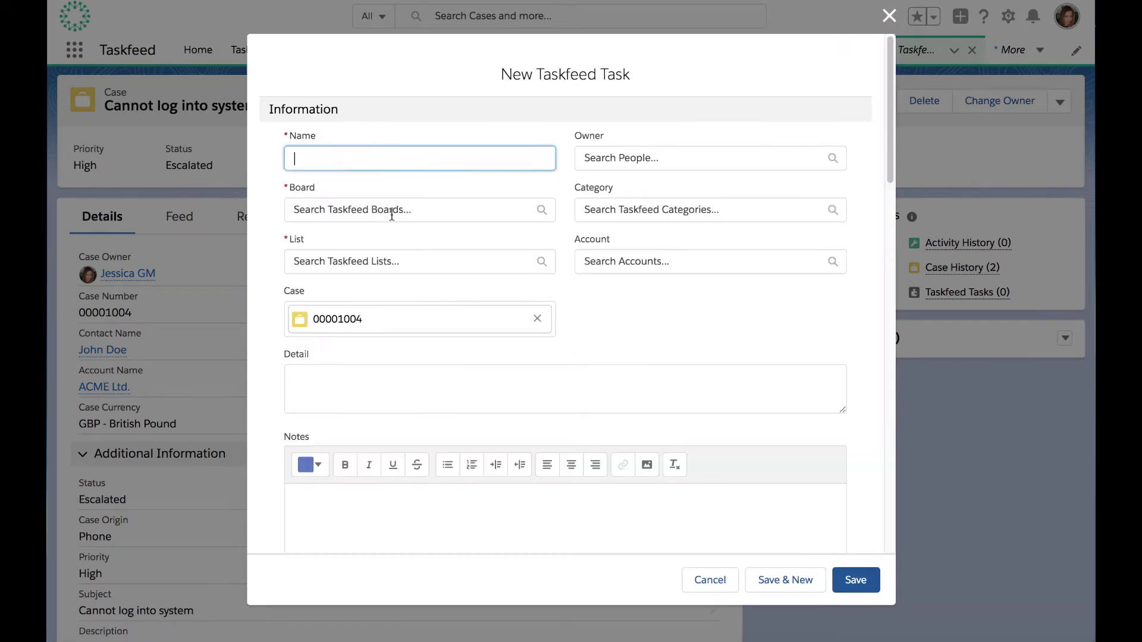
pyautogui.write('Call to arrange tr')
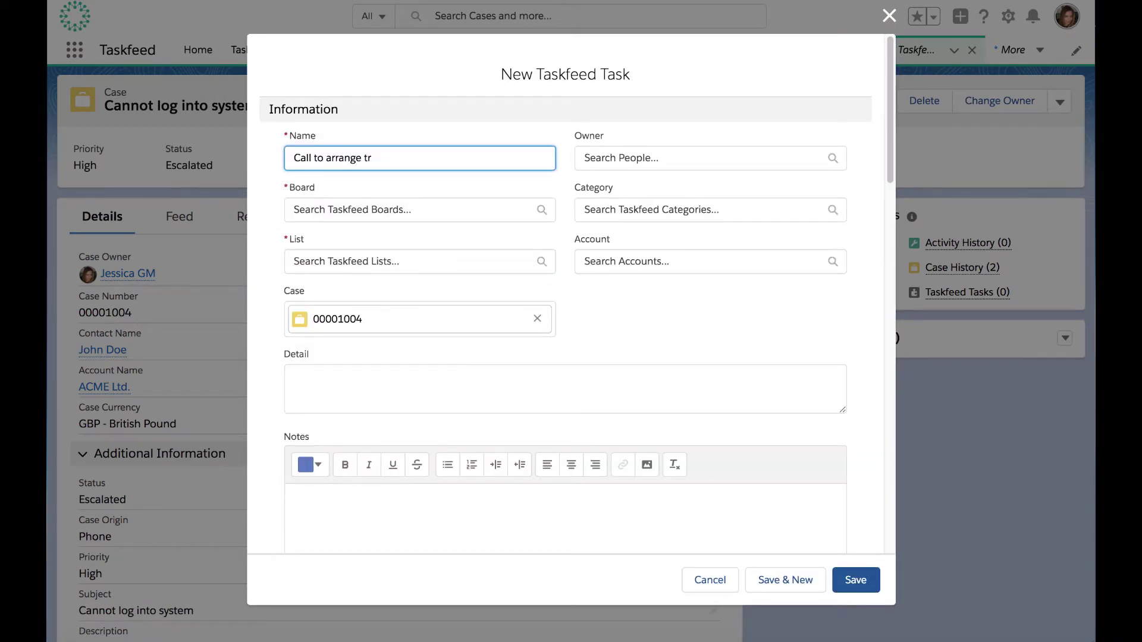
pyautogui.write('oubleshoot support')
# Assign the new task to the Support Request board and its Not Started list
pyautogui.click(353, 208)
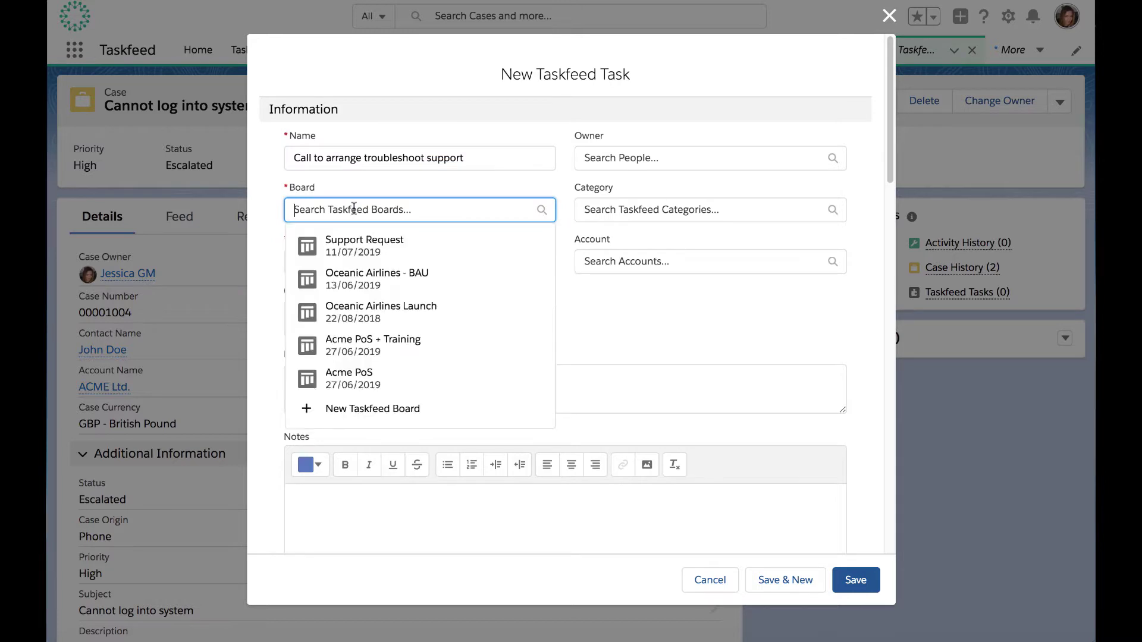
pyautogui.write('S')
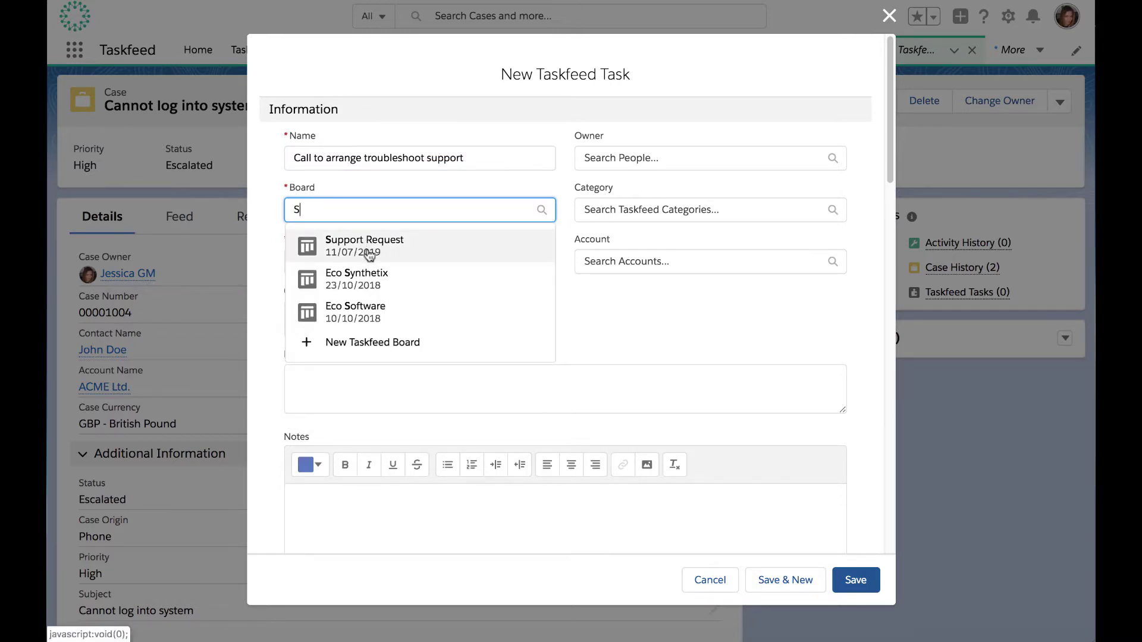
pyautogui.click(369, 255)
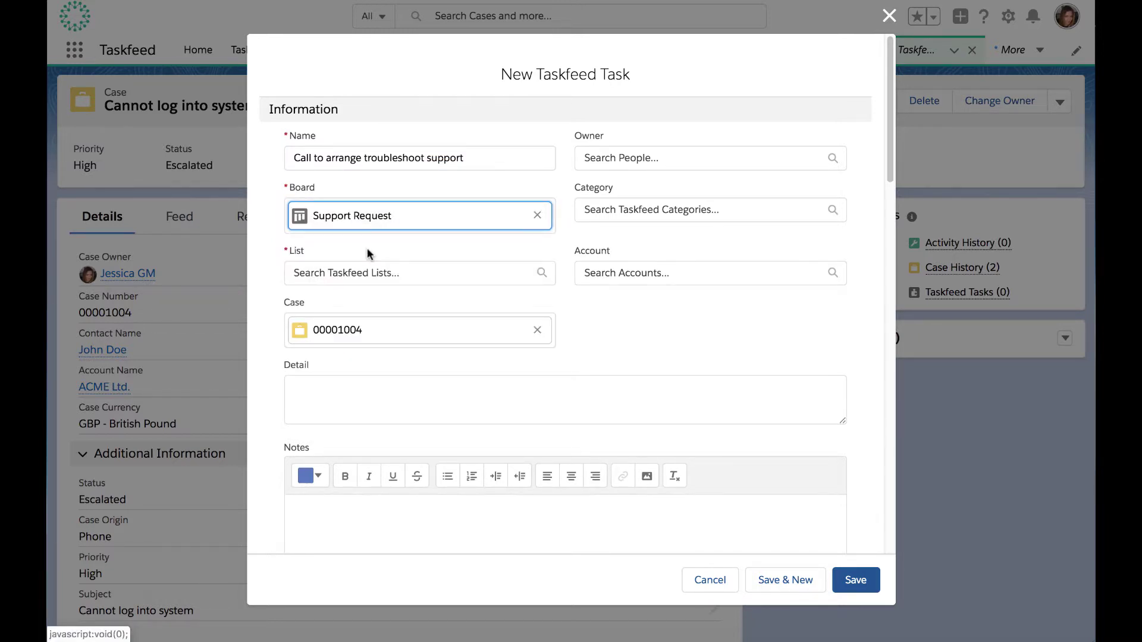
pyautogui.click(369, 279)
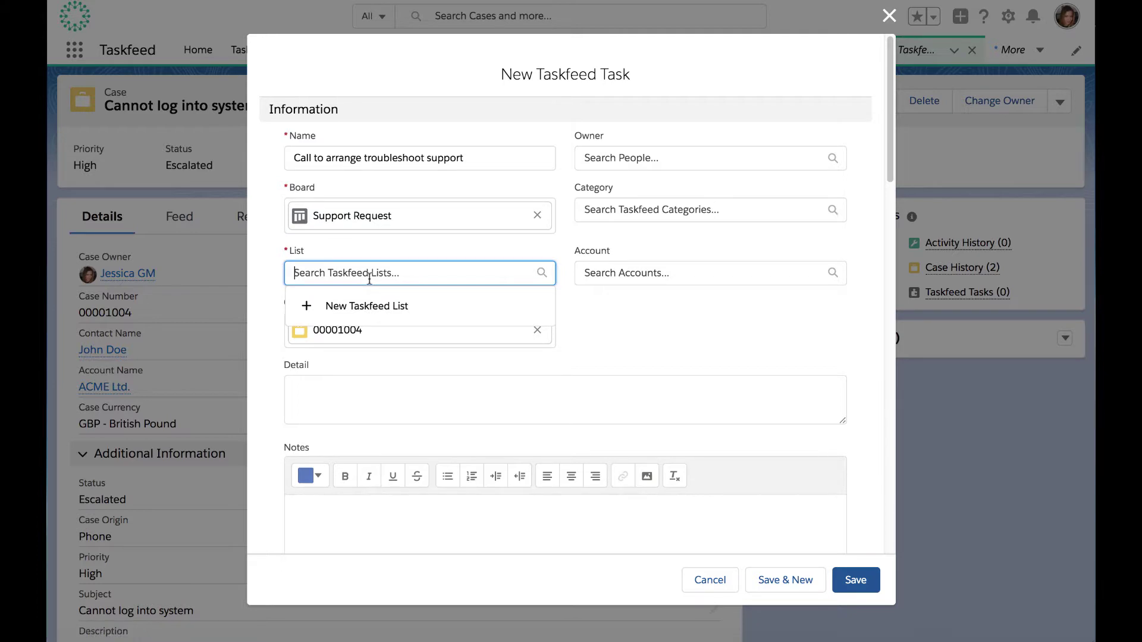
pyautogui.write('Not')
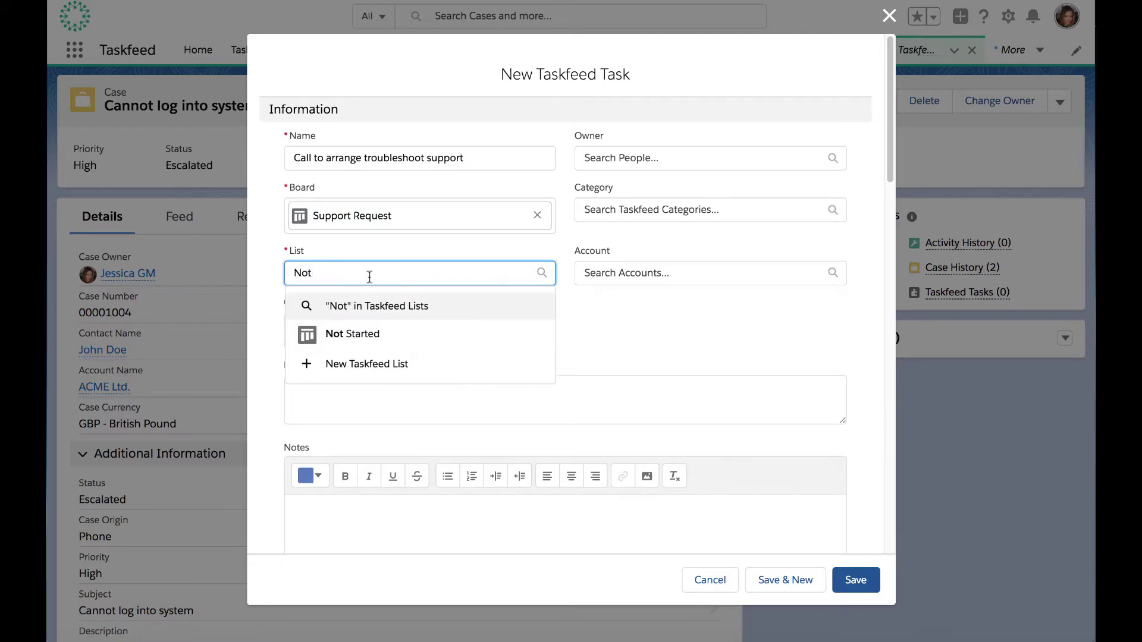
pyautogui.click(351, 335)
# Set the suggested Data Analyst as the task's owner, Action Required as category and ACME Ltd. as account
pyautogui.click(690, 160)
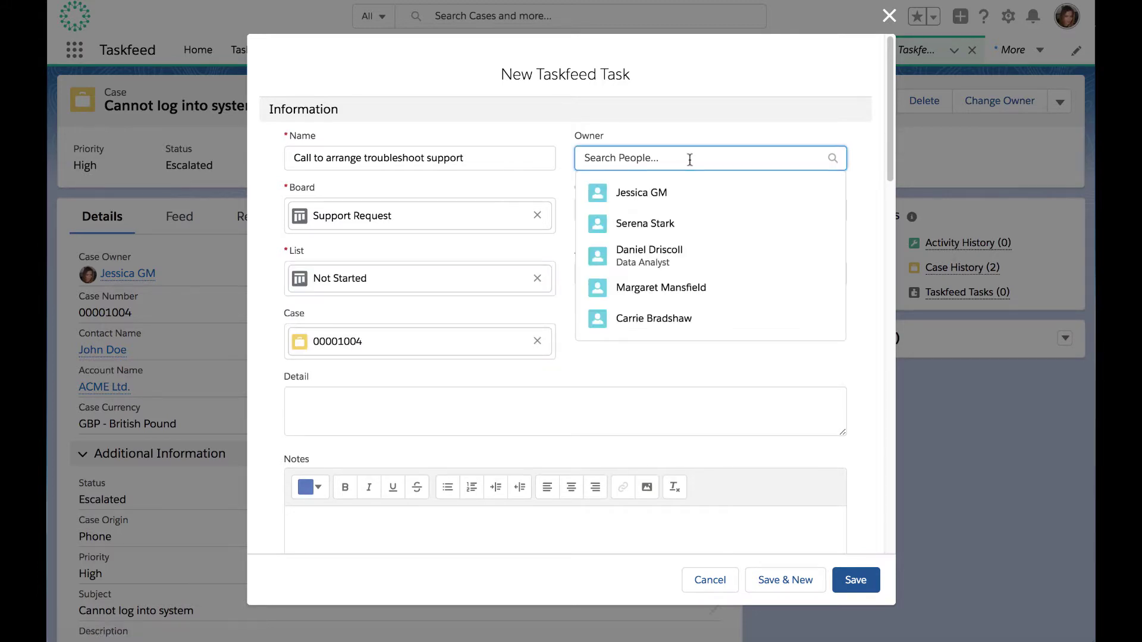
pyautogui.click(679, 262)
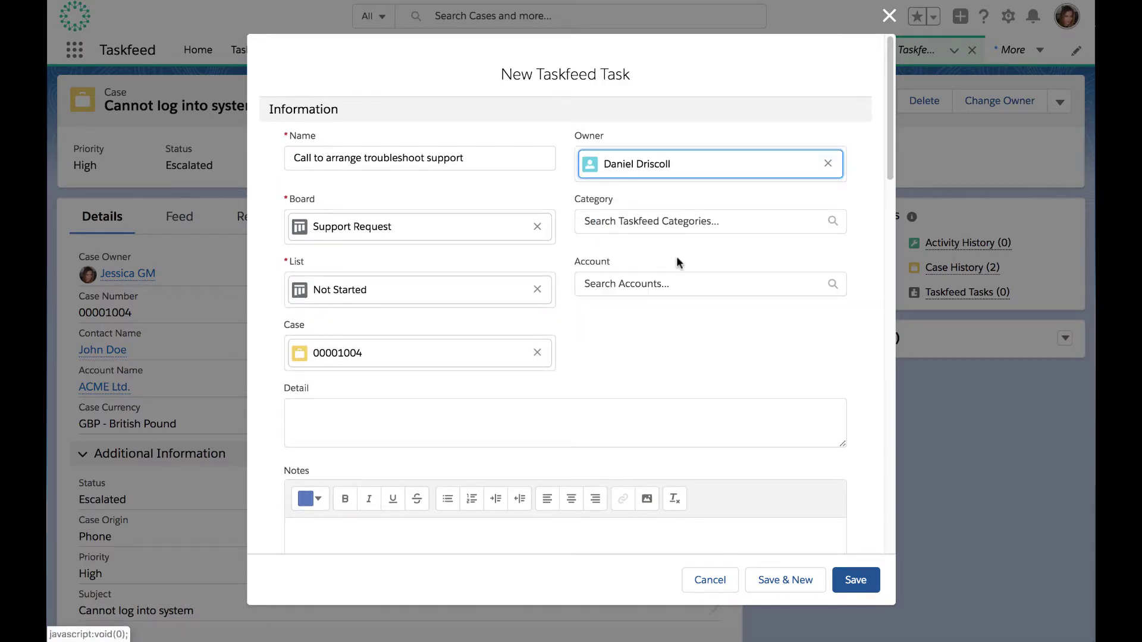
pyautogui.click(653, 226)
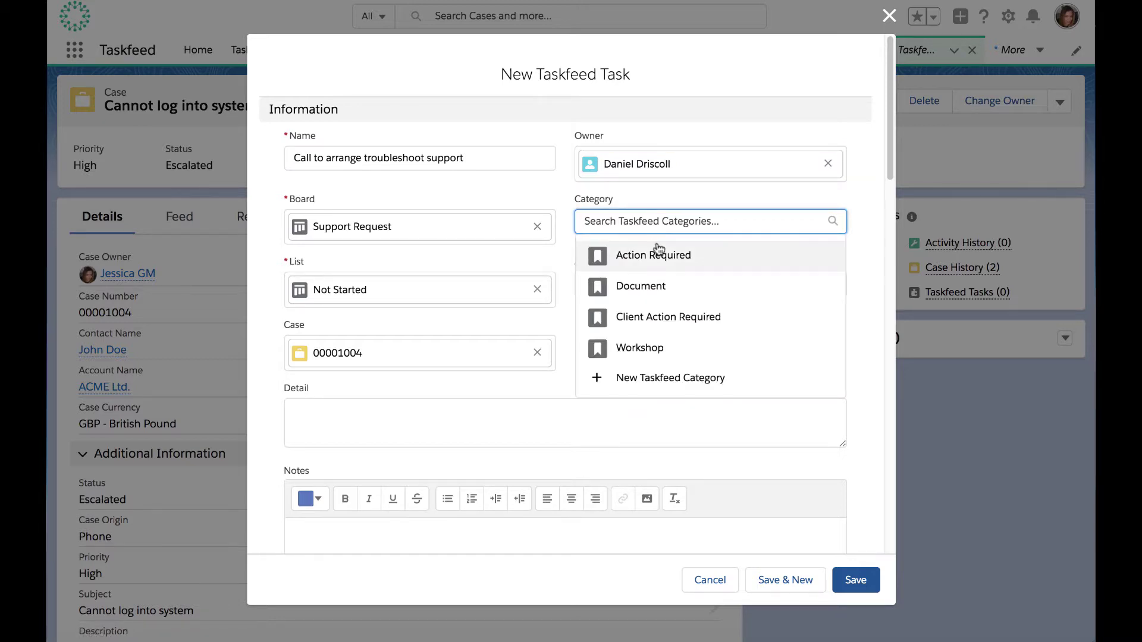
pyautogui.click(671, 256)
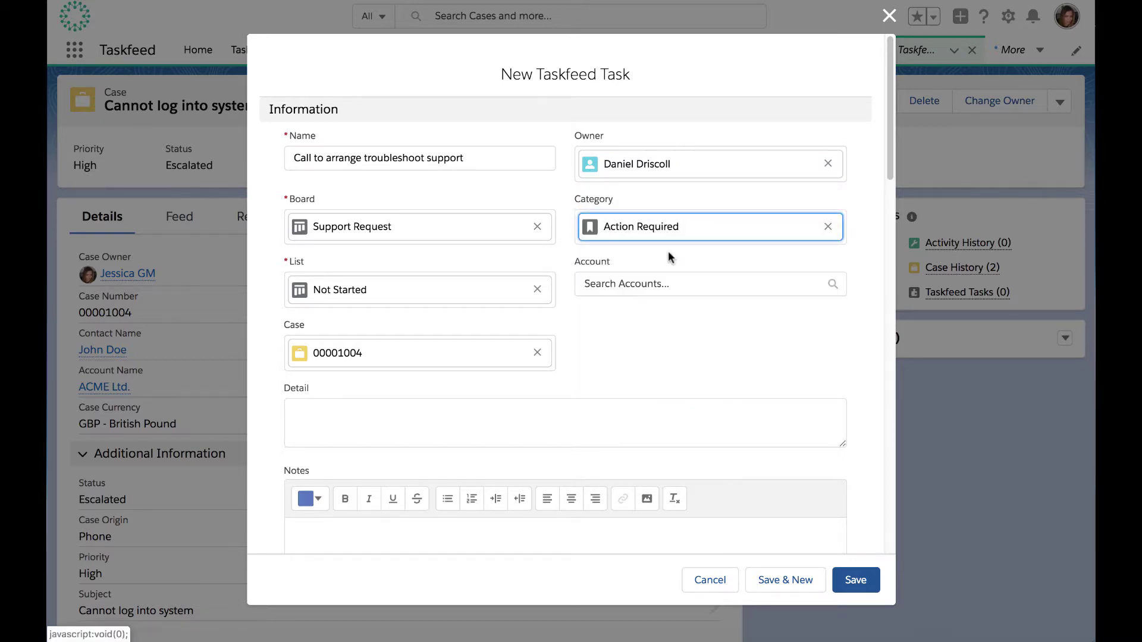
pyautogui.click(644, 285)
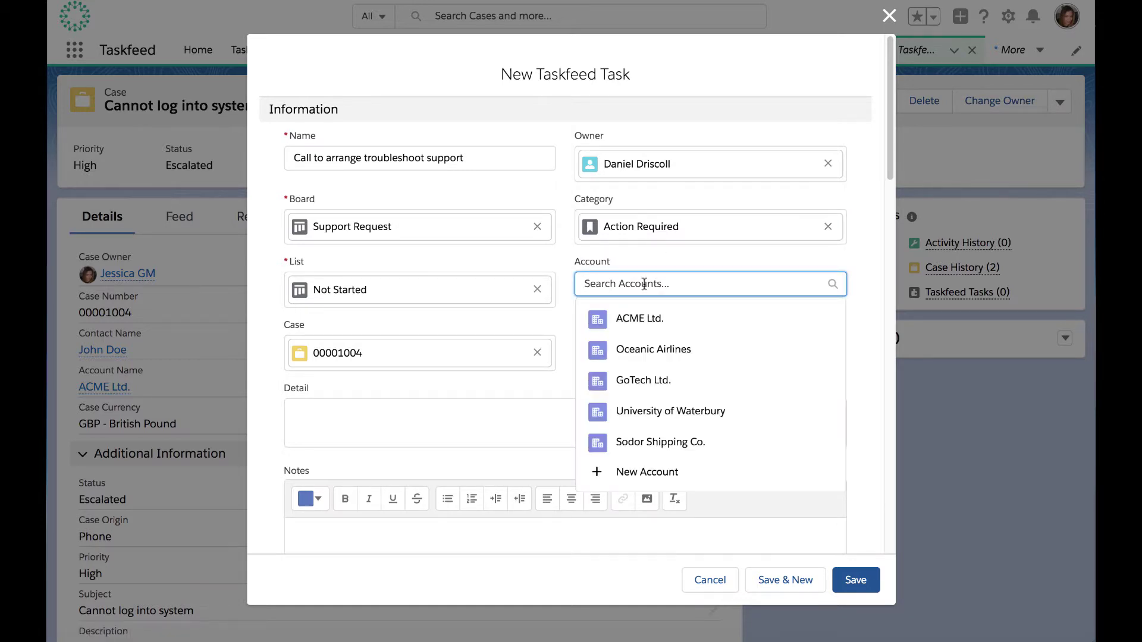
pyautogui.click(654, 319)
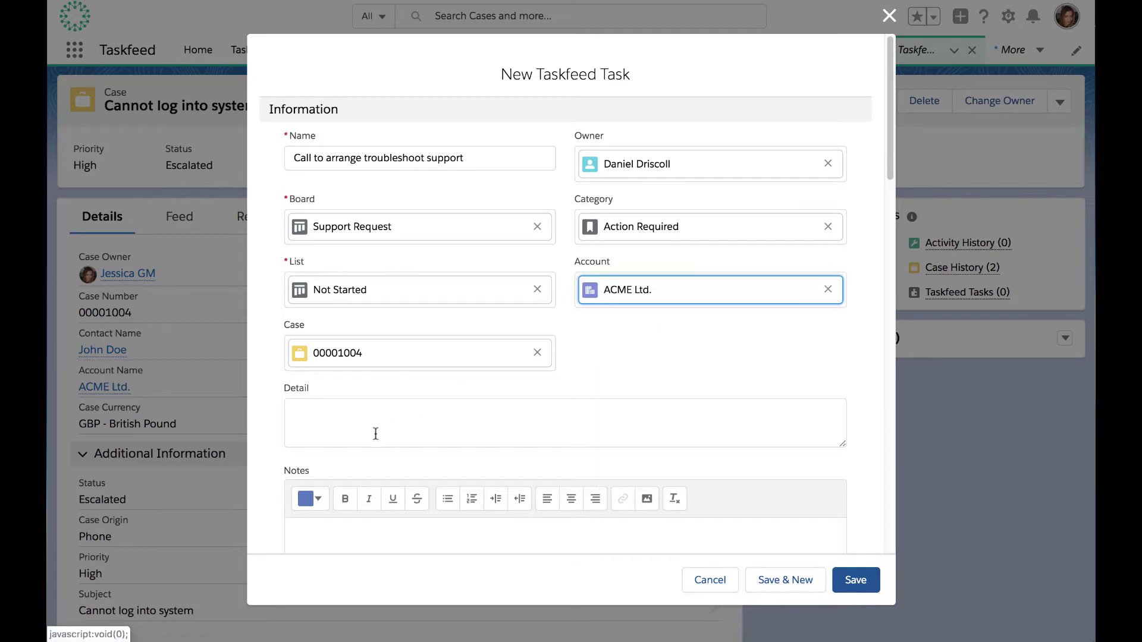
# Enter the detail "Please contact customer to arrange support call" and relate the task to the case's contact
pyautogui.scroll(-5, 375, 441)
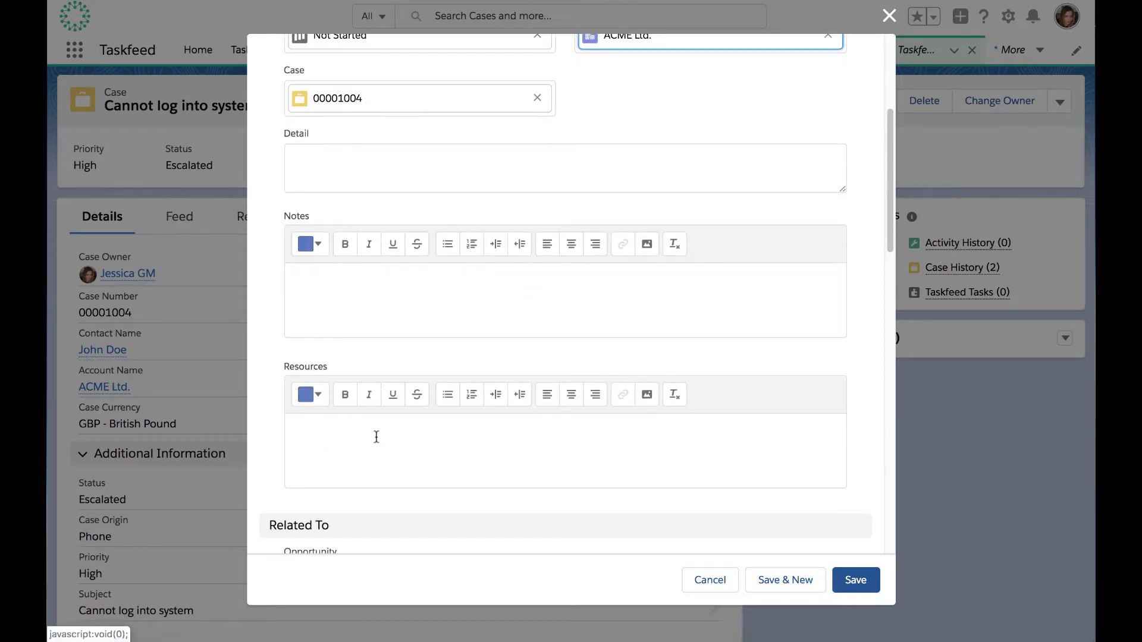
pyautogui.click(384, 181)
pyautogui.write('Please contact customer to arrange support call.')
pyautogui.scroll(-7, 387, 288)
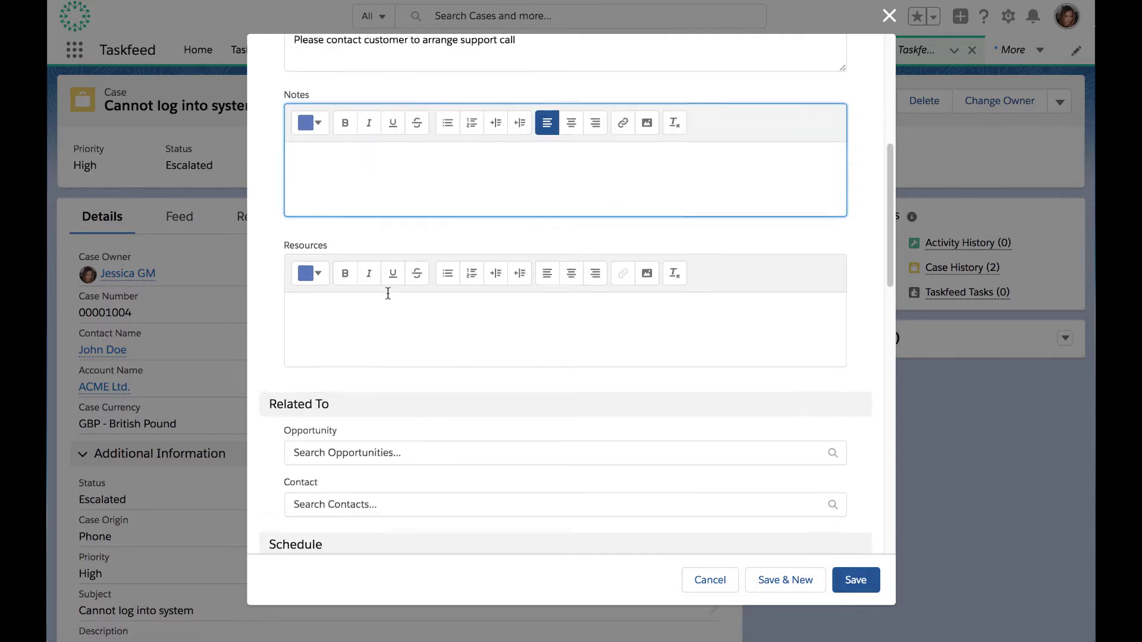
pyautogui.click(378, 281)
pyautogui.click(376, 311)
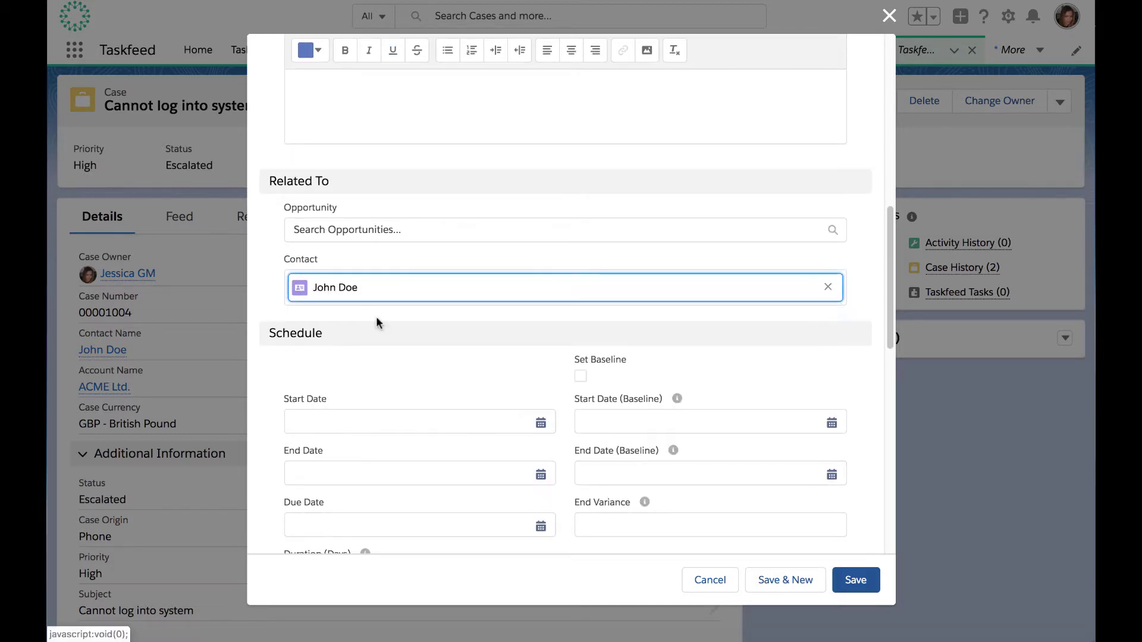
# Set the task's start and end dates to 01/07/2019 and save the task
pyautogui.scroll(-3, 377, 326)
pyautogui.click(410, 276)
pyautogui.click(301, 351)
pyautogui.click(311, 331)
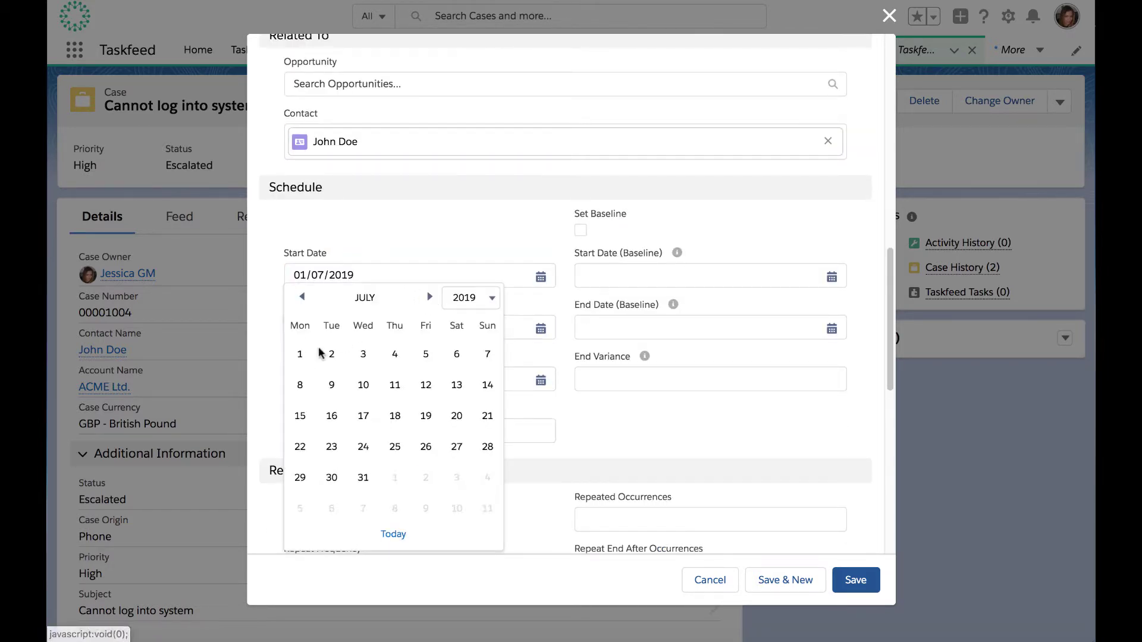
pyautogui.click(393, 533)
pyautogui.click(856, 580)
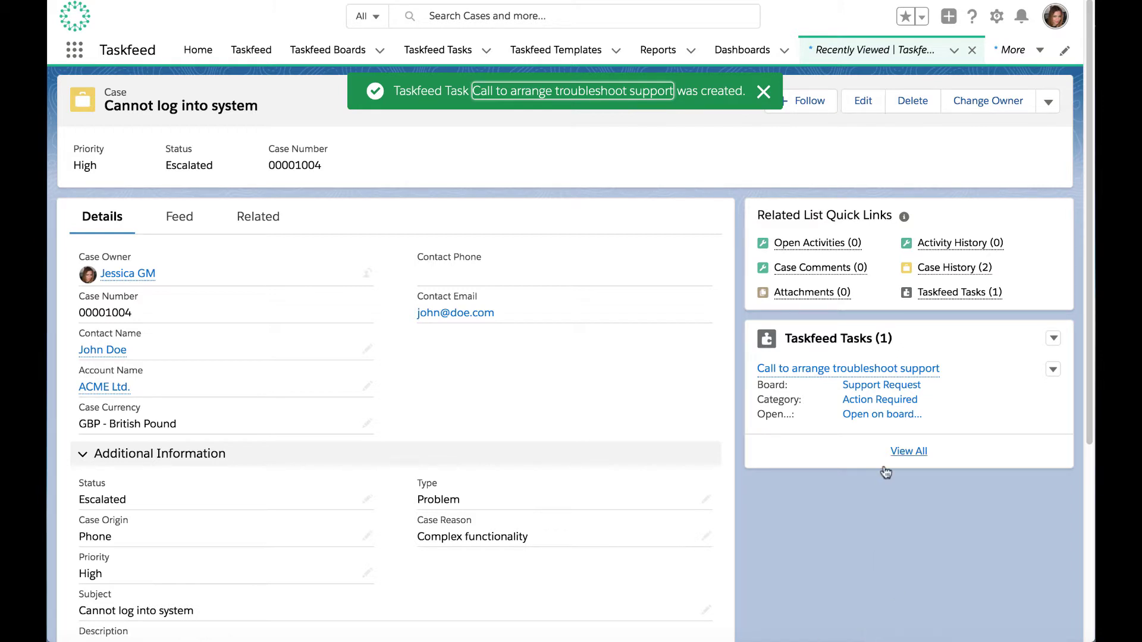
# Open the Call to arrange troubleshoot support task on its board from the case's related list
pyautogui.click(874, 414)
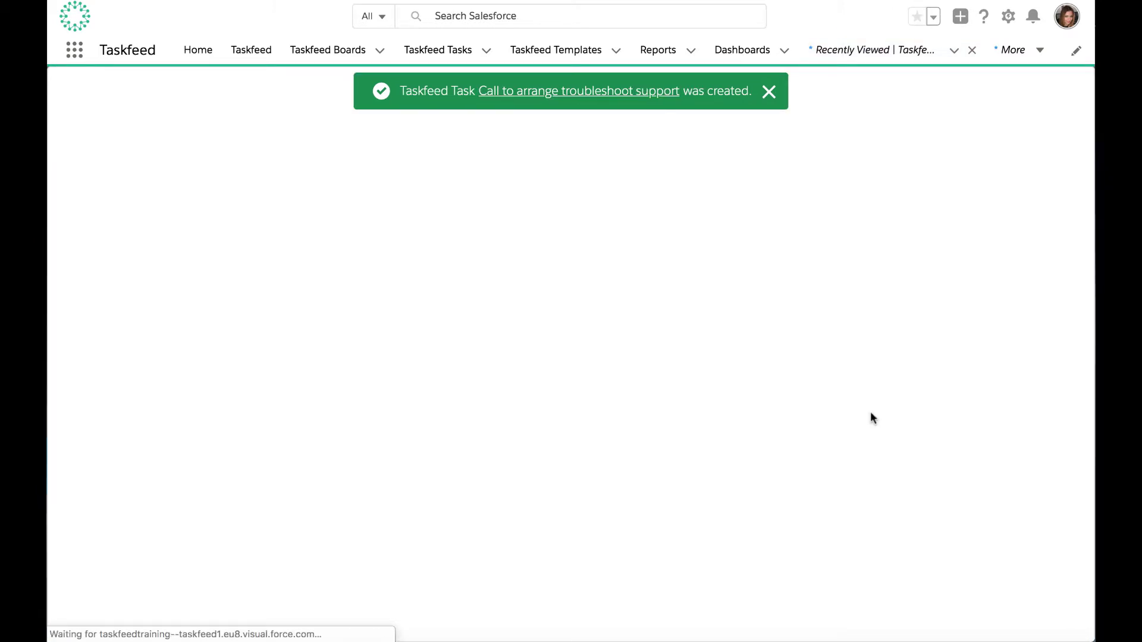
pyautogui.click(770, 92)
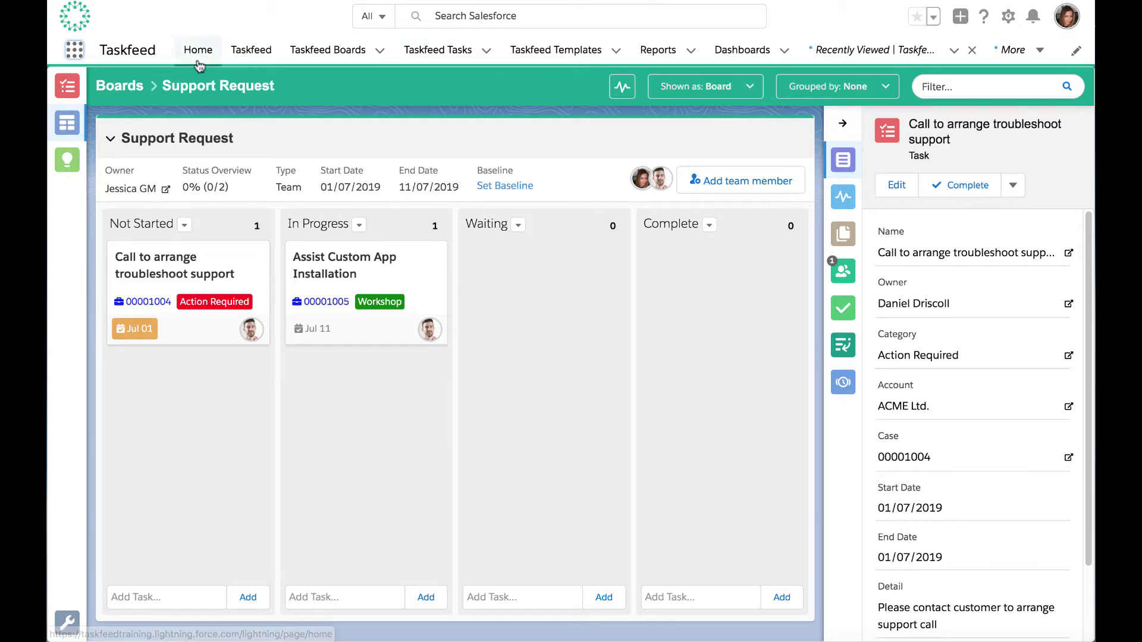
# Open Taskfeed Custom Labels from the full list of items in a new browser tab
pyautogui.click(74, 51)
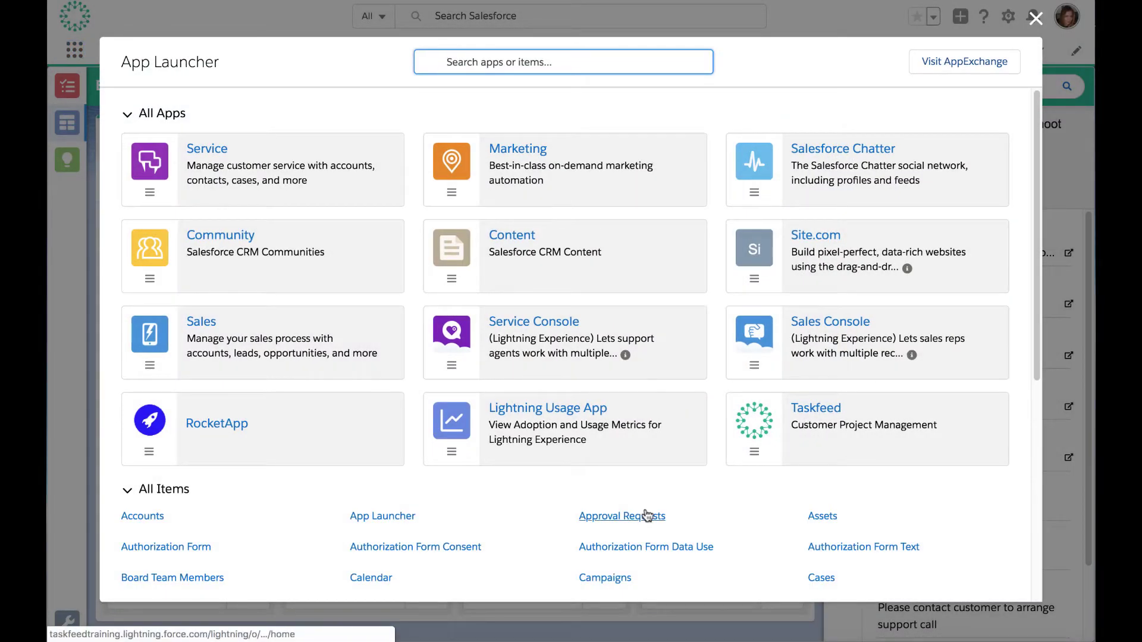
pyautogui.scroll(-6, 646, 476)
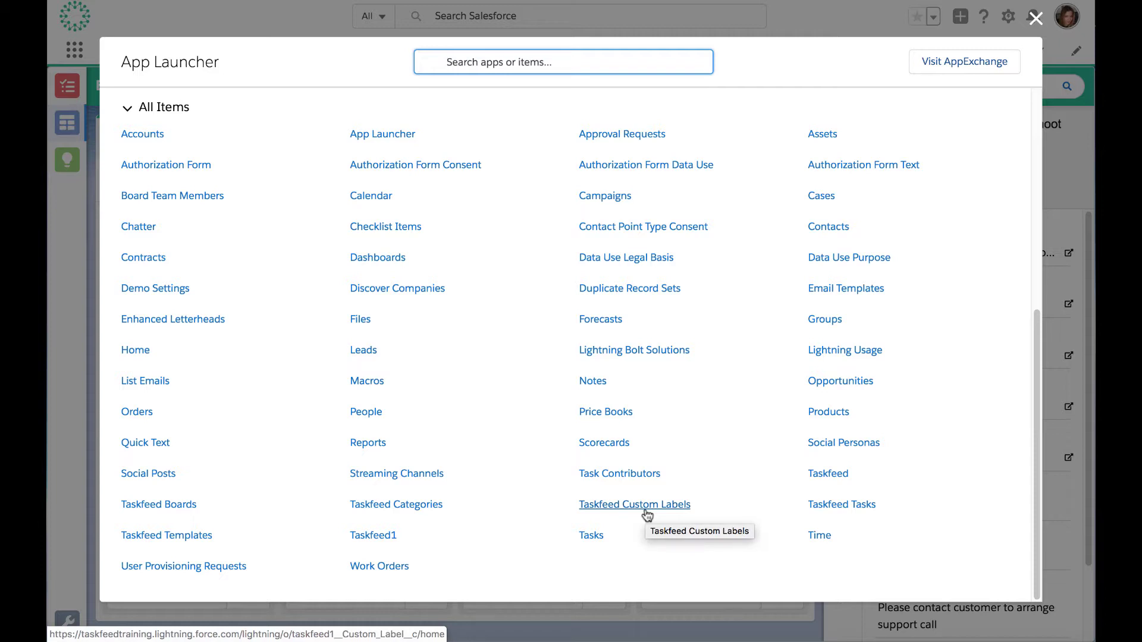
pyautogui.rightClick(624, 504)
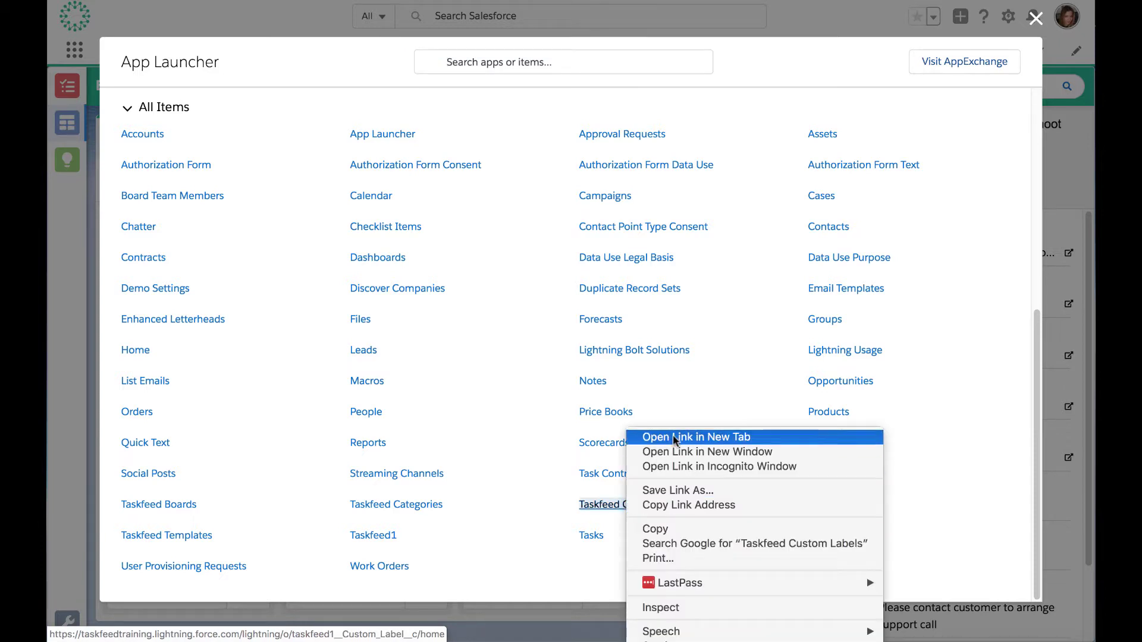
pyautogui.click(675, 438)
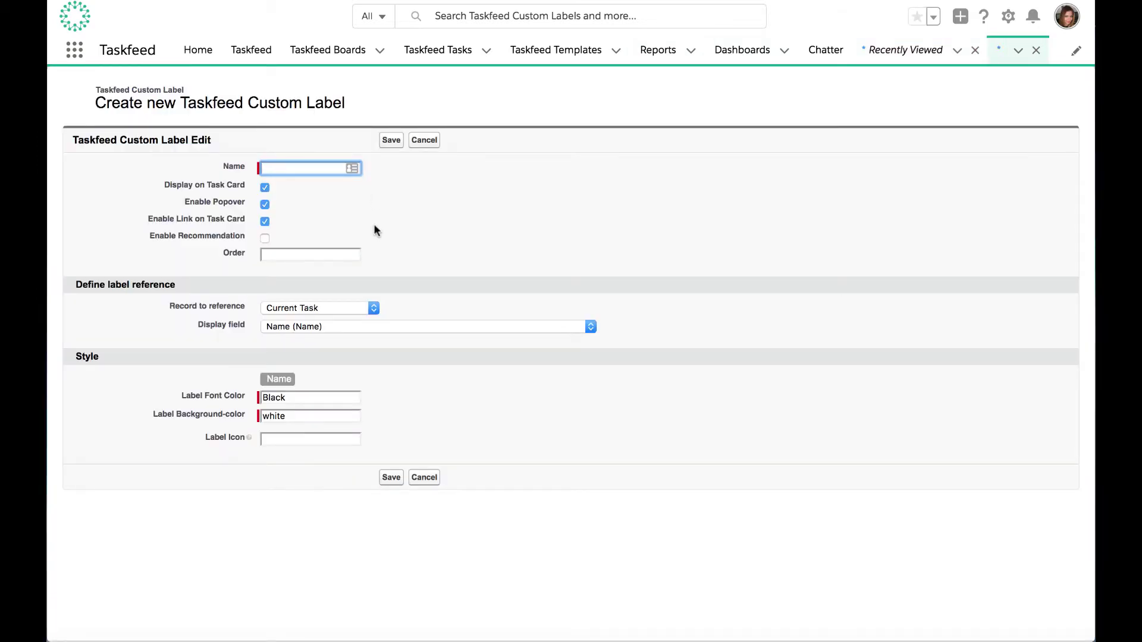
# Name the new custom label Account, set its order to 2 and make it reference the Account record
pyautogui.write('Account')
pyautogui.click(318, 255)
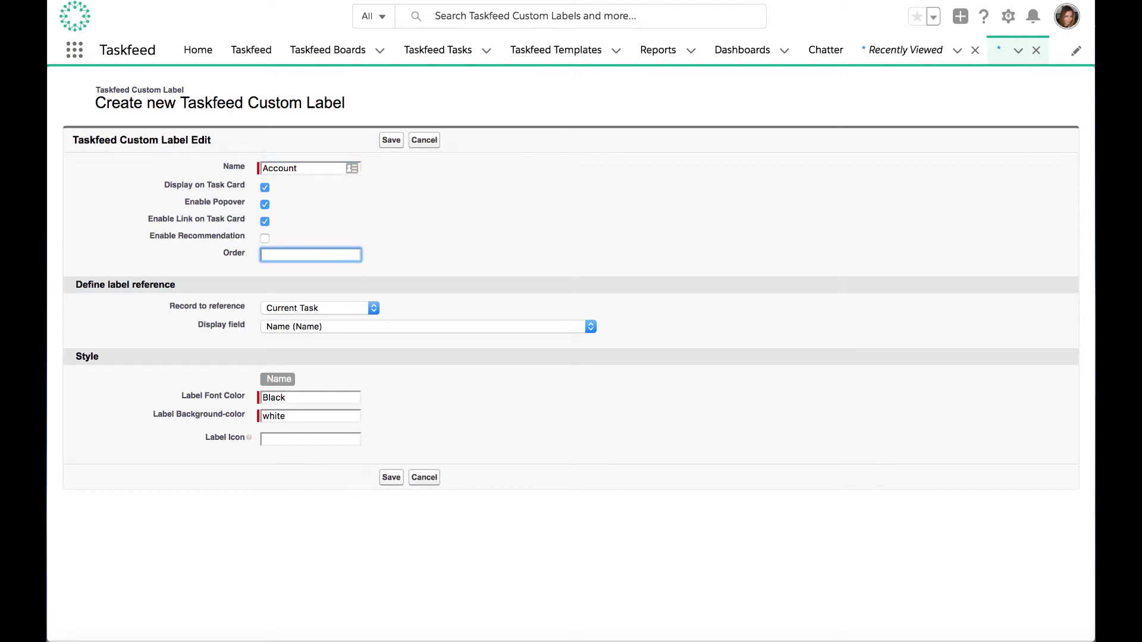
pyautogui.write('2')
pyautogui.click(312, 308)
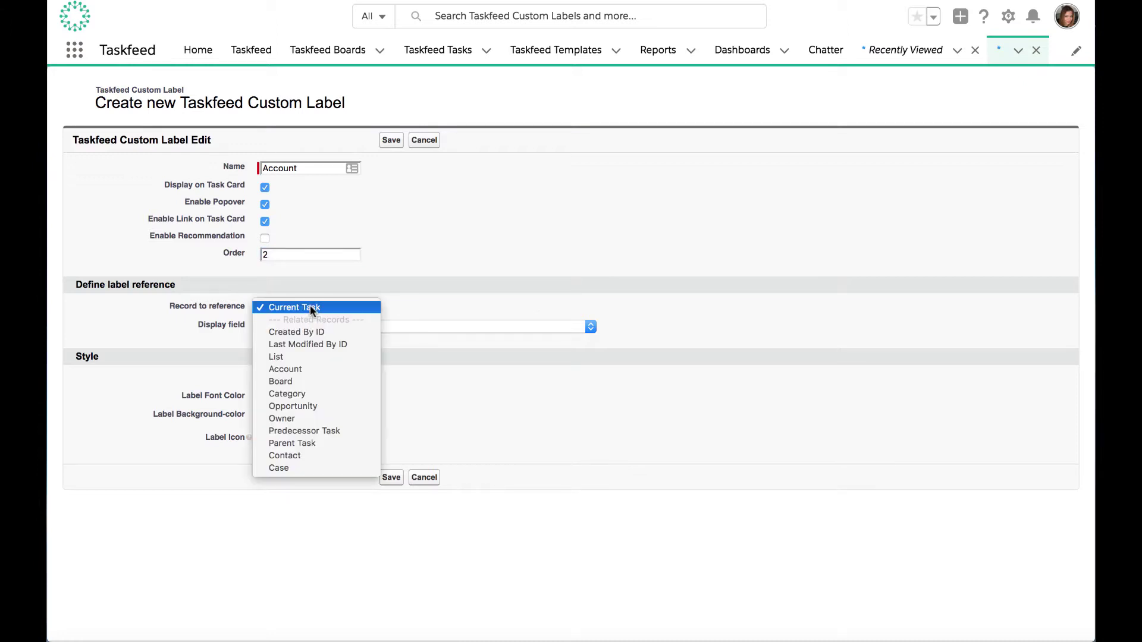
pyautogui.click(300, 367)
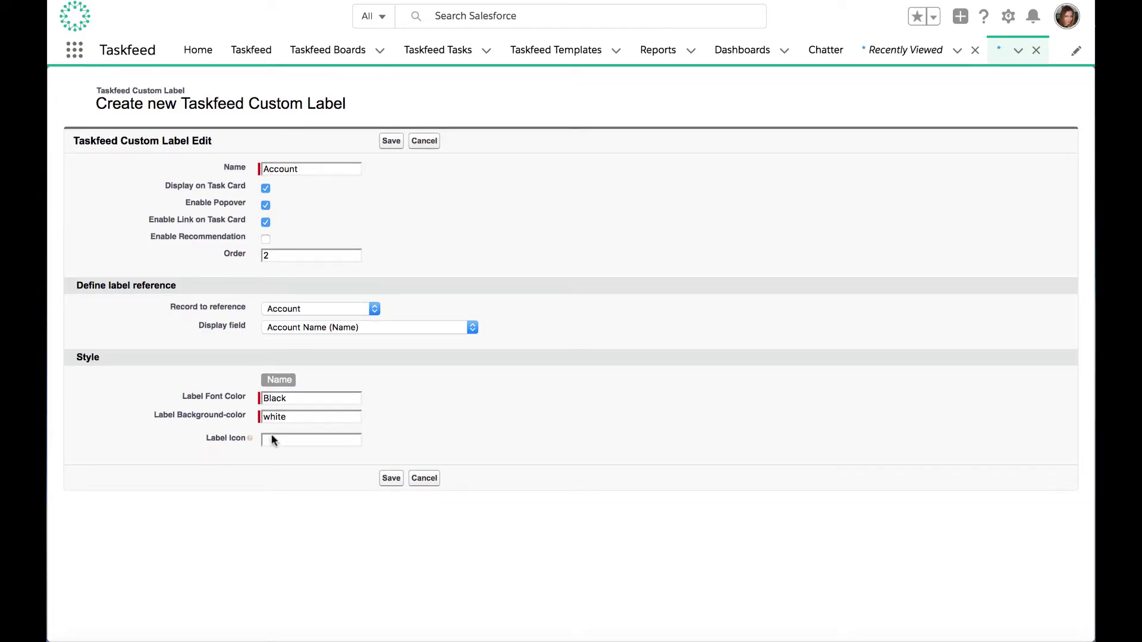
# Give the label the building icon, save it and return to the Taskfeed board
pyautogui.click(291, 440)
pyautogui.write('building')
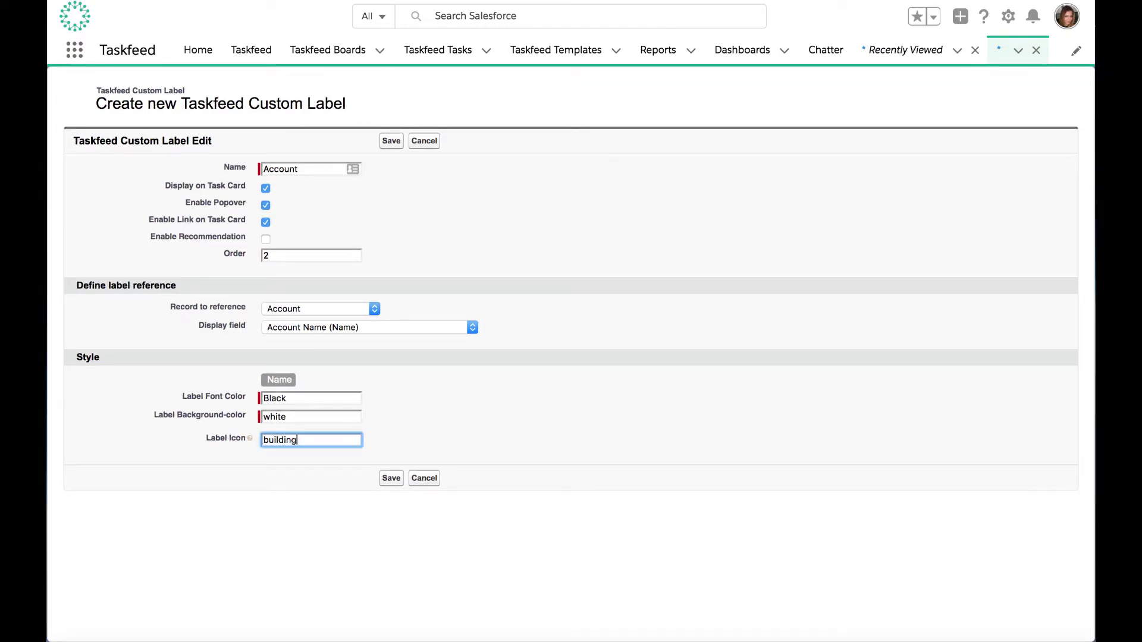
pyautogui.click(316, 423)
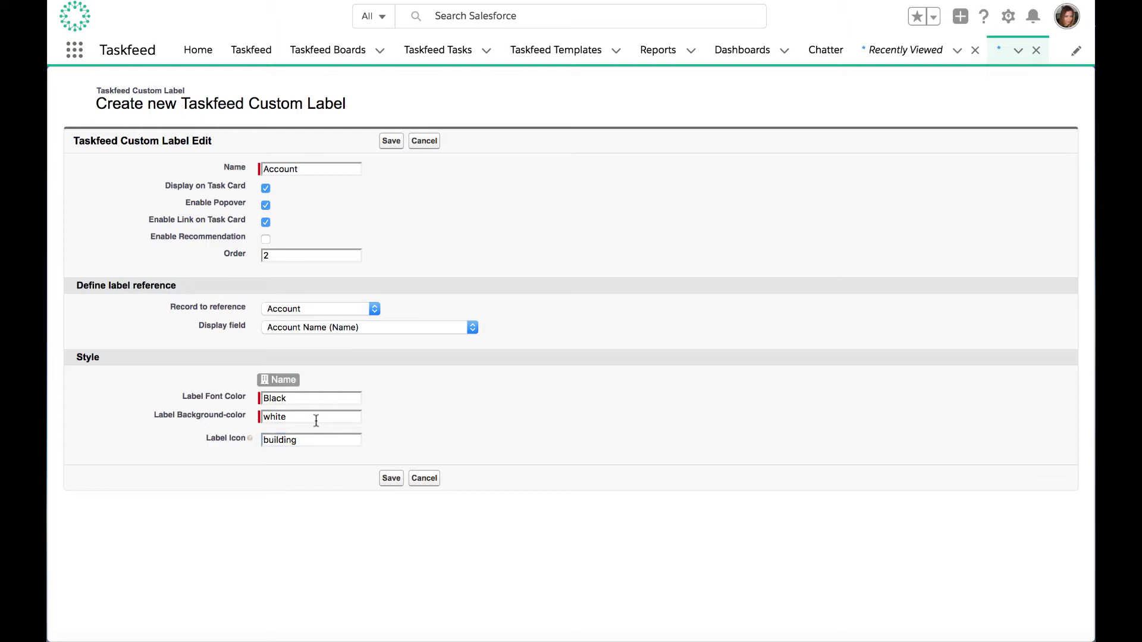
pyautogui.click(391, 479)
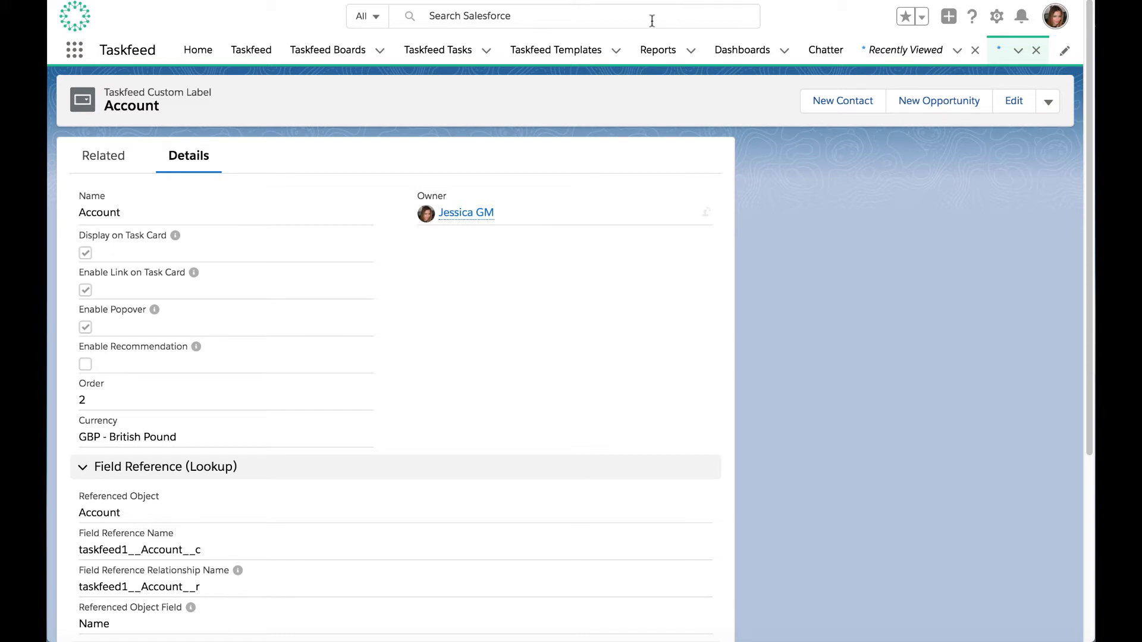
pyautogui.click(249, 50)
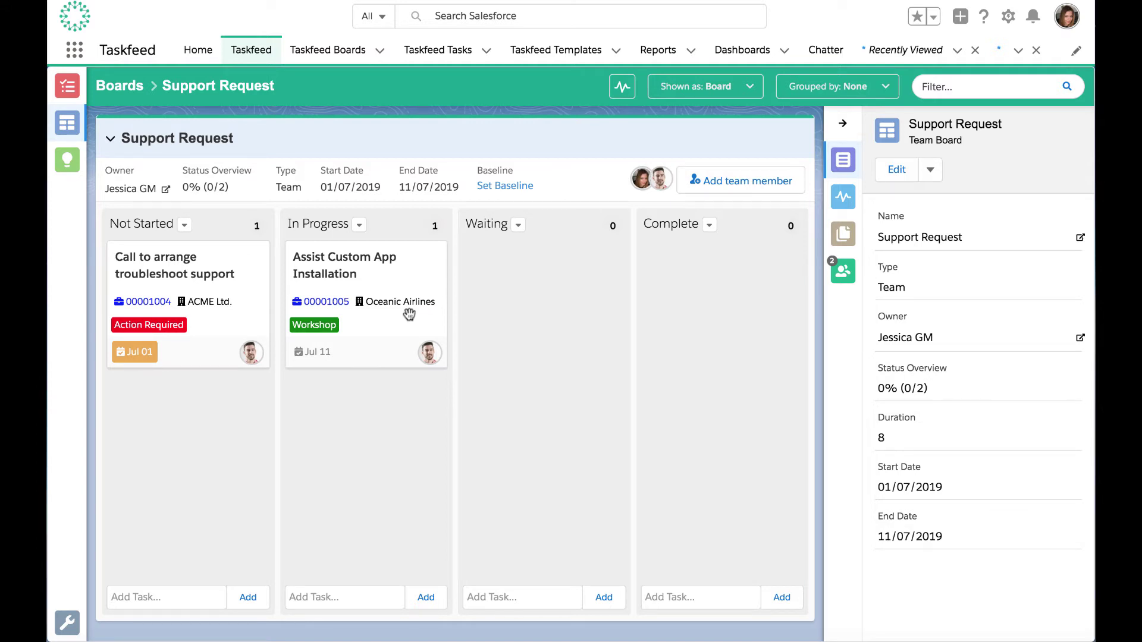
# Create a Taskfeed Tasks list view named Tasks with Cases, with API name Tasks_with_Cases, visible to all users
pyautogui.click(445, 55)
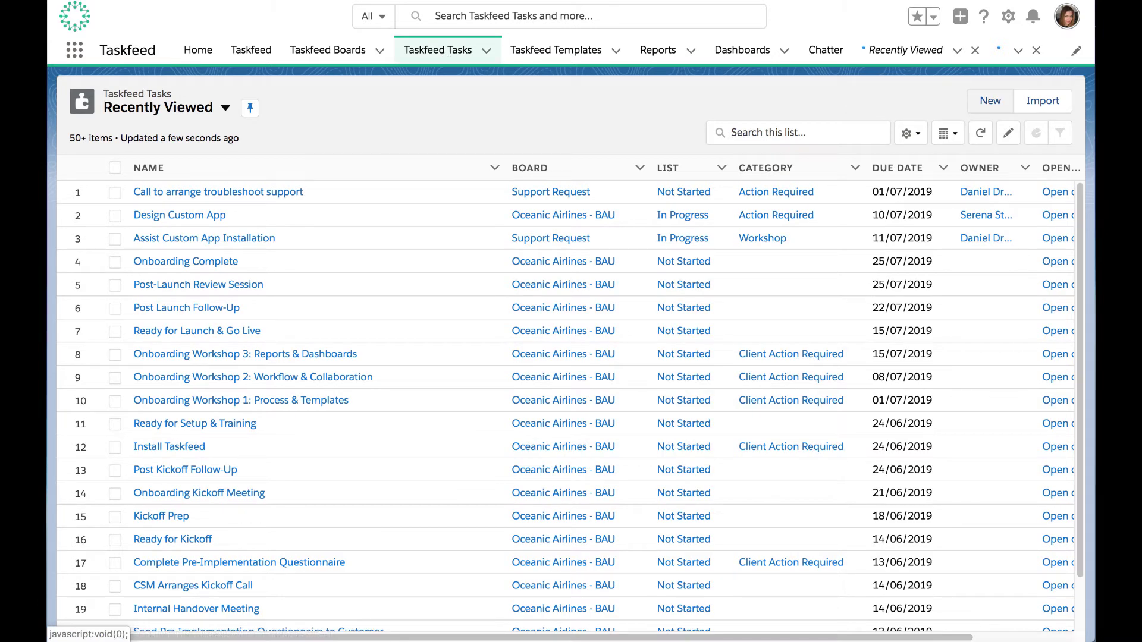
pyautogui.click(912, 134)
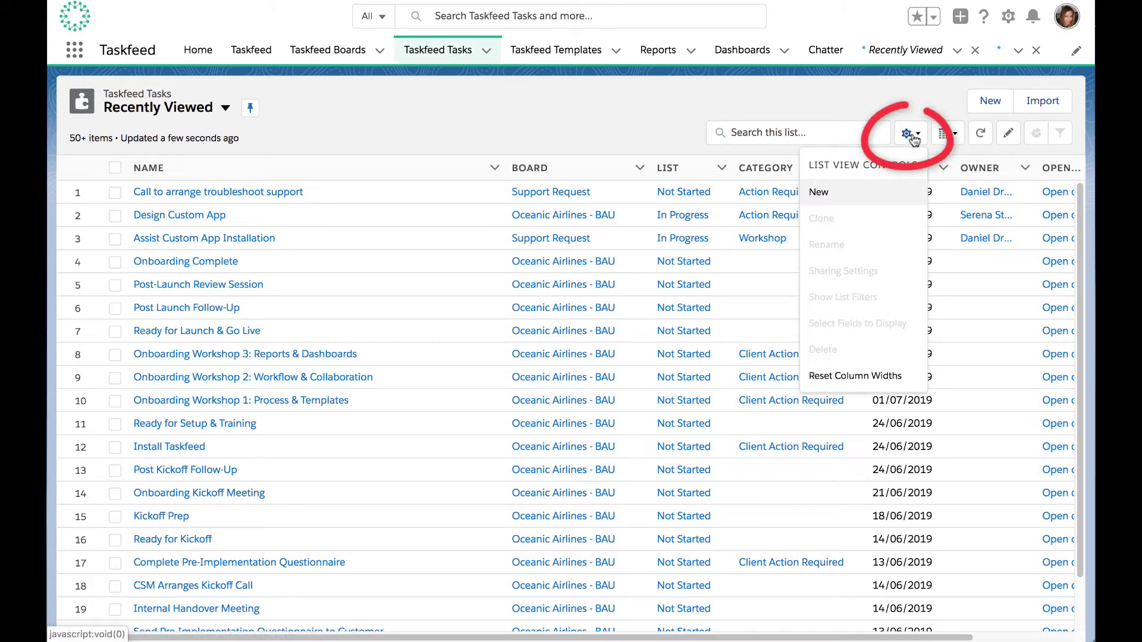
pyautogui.press('Escape')
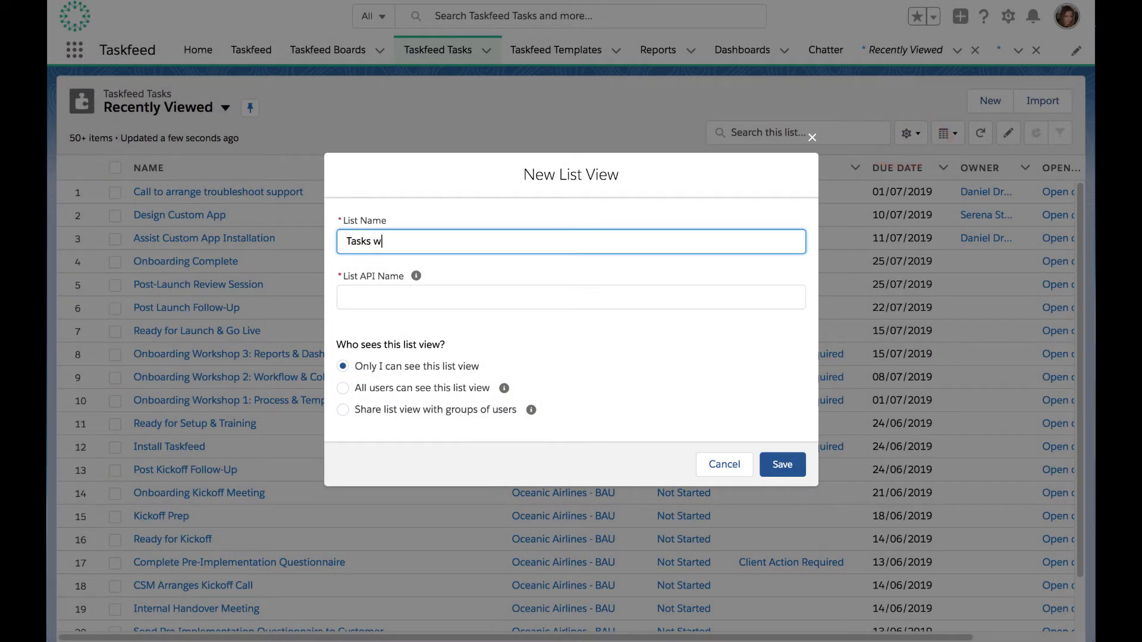
pyautogui.click(376, 297)
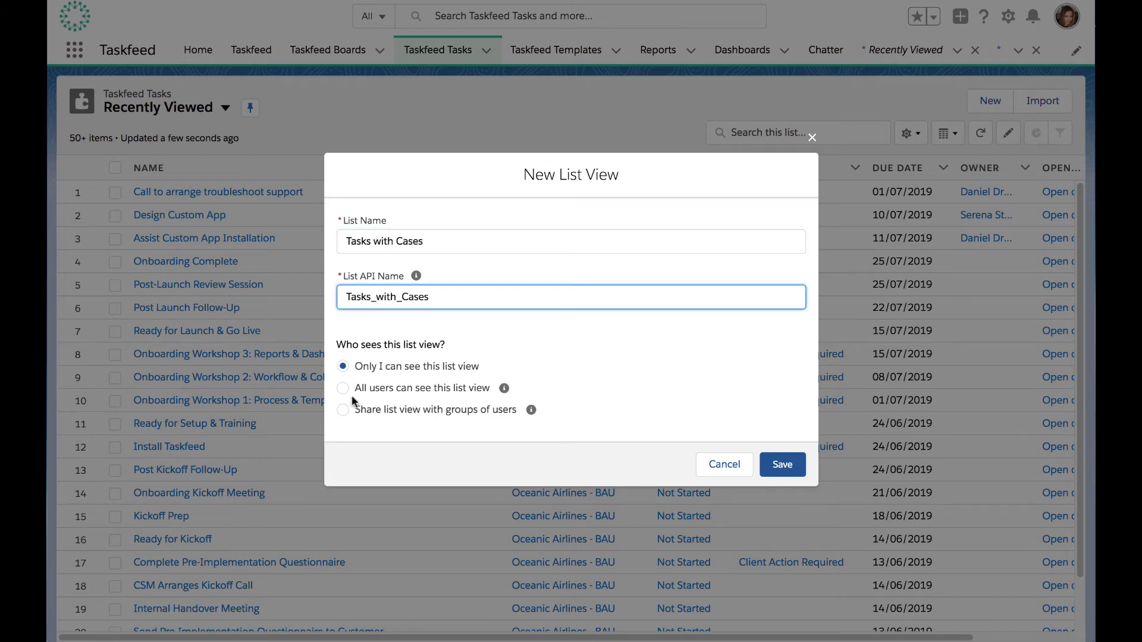
pyautogui.click(343, 389)
pyautogui.click(783, 465)
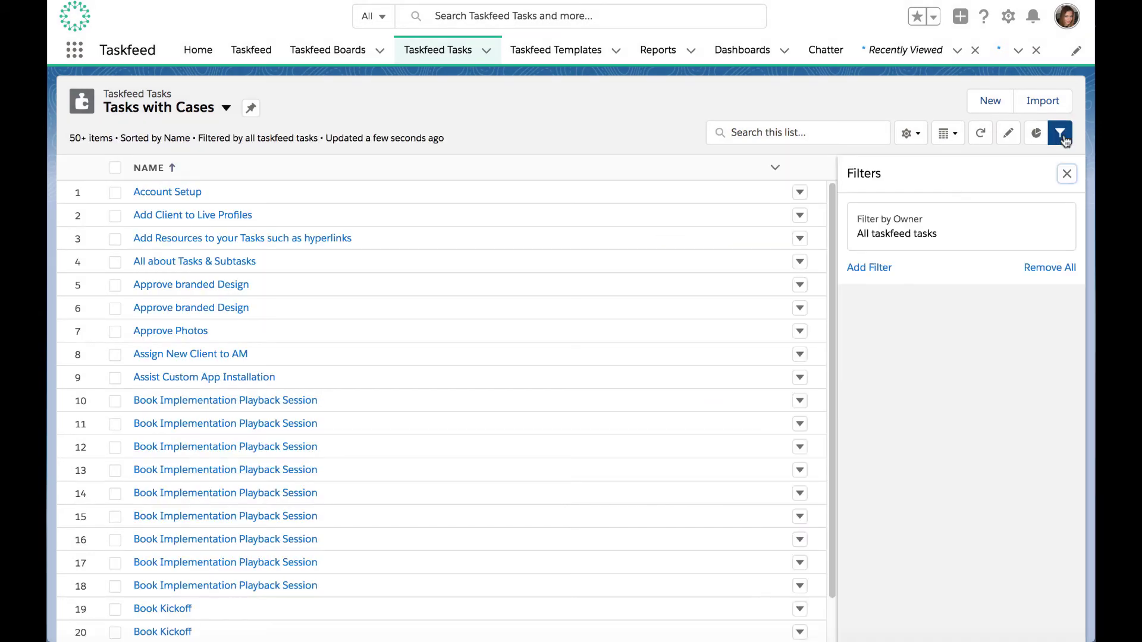
# Filter the list view to tasks whose Case is not equal to blank and save the filter
pyautogui.click(870, 267)
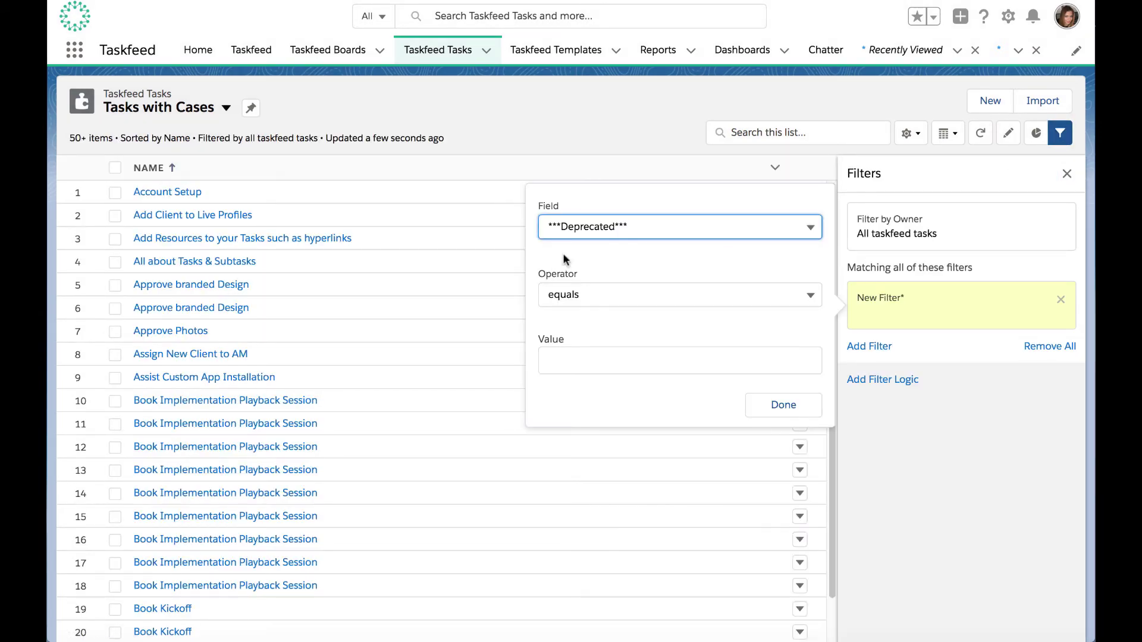
pyautogui.click(584, 234)
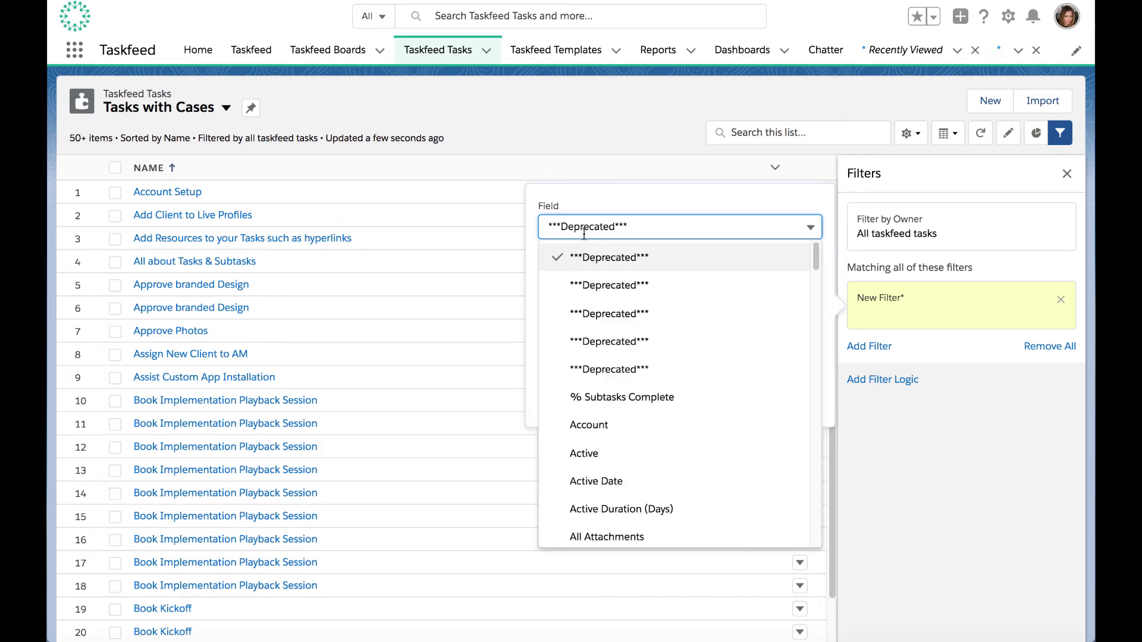
pyautogui.scroll(-10, 617, 361)
pyautogui.scroll(3, 616, 359)
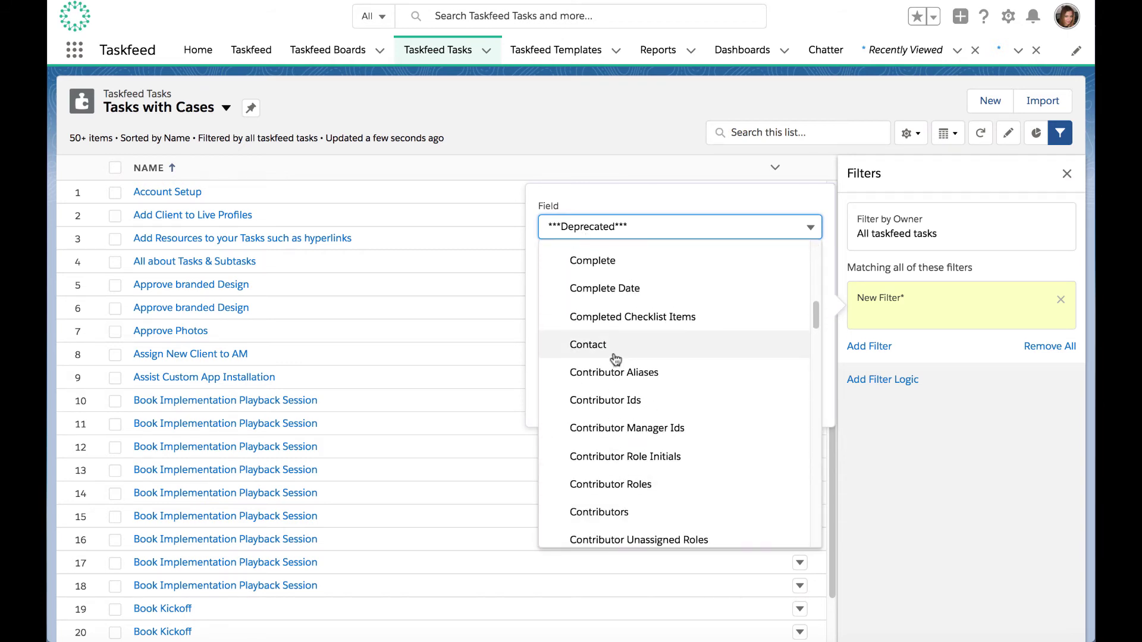
pyautogui.scroll(2, 616, 359)
pyautogui.click(601, 293)
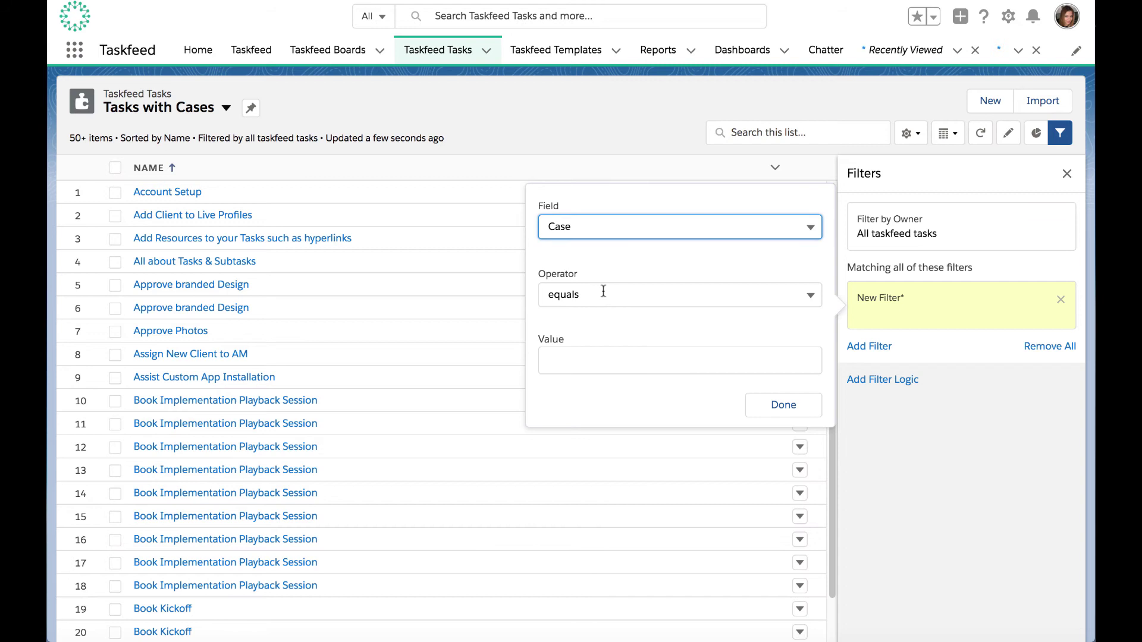
pyautogui.click(564, 300)
pyautogui.click(580, 352)
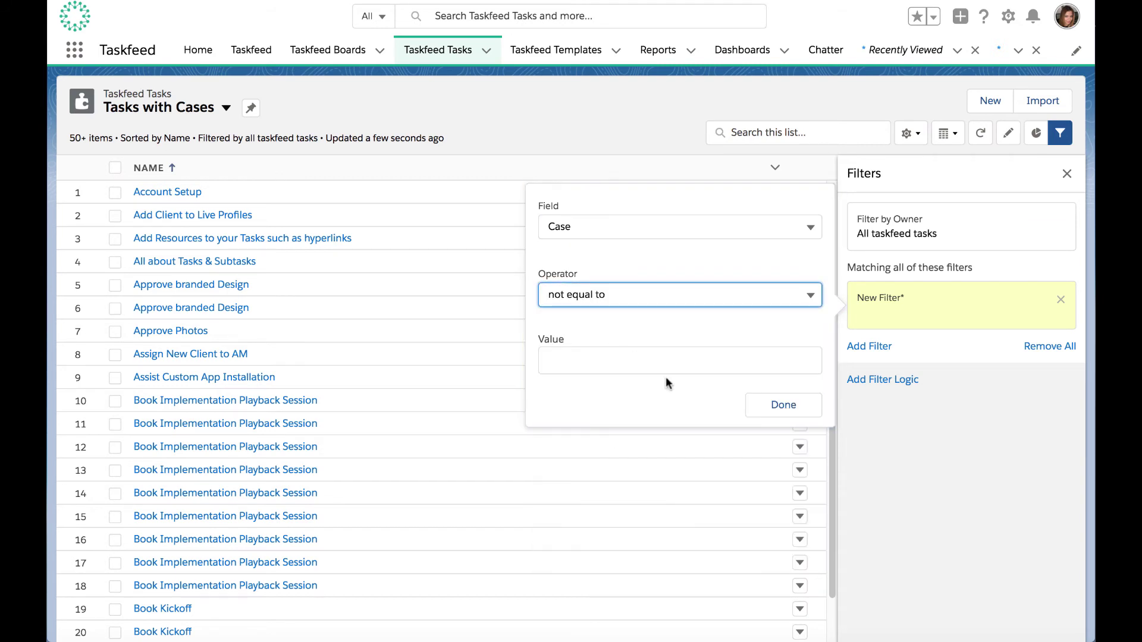
pyautogui.click(790, 407)
pyautogui.click(1024, 179)
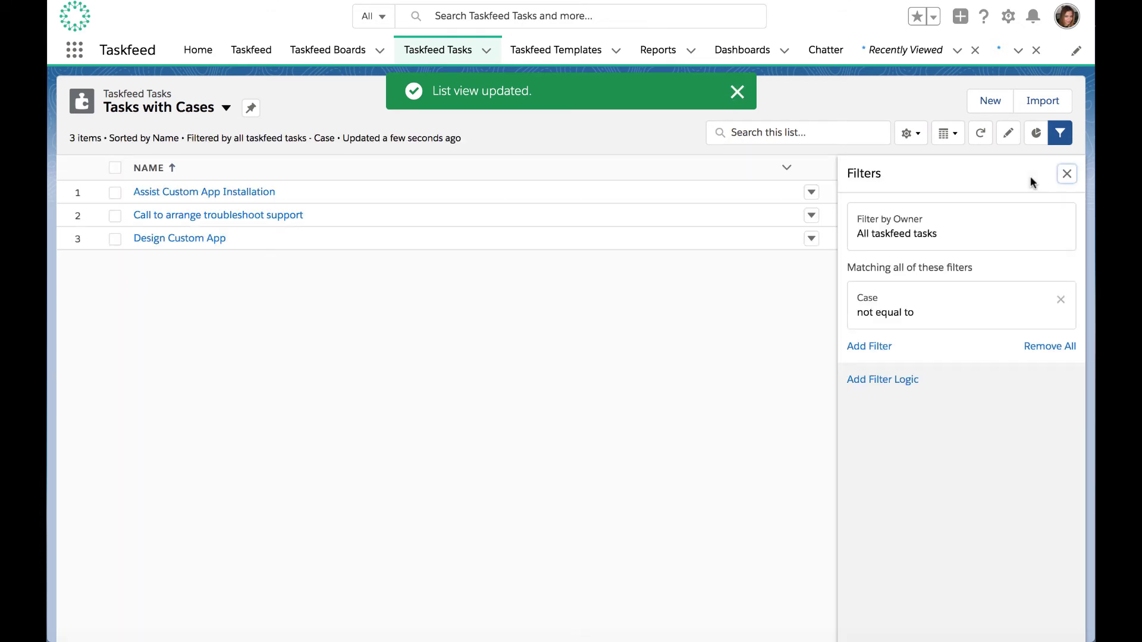
pyautogui.click(738, 92)
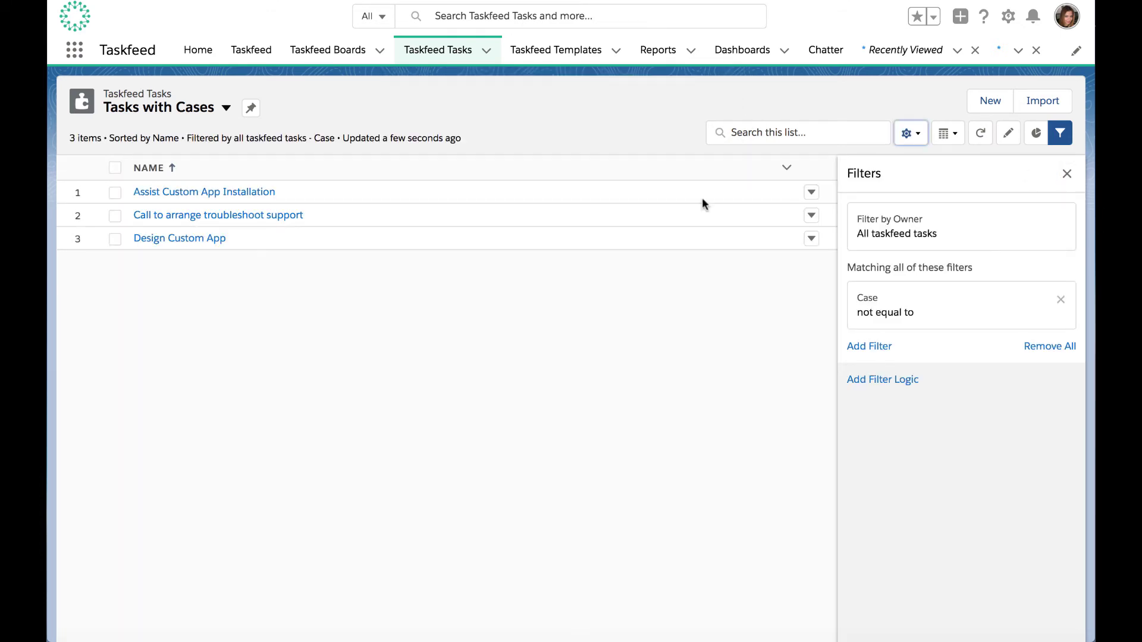
# Add a list view filter where Complete equals False
pyautogui.click(869, 348)
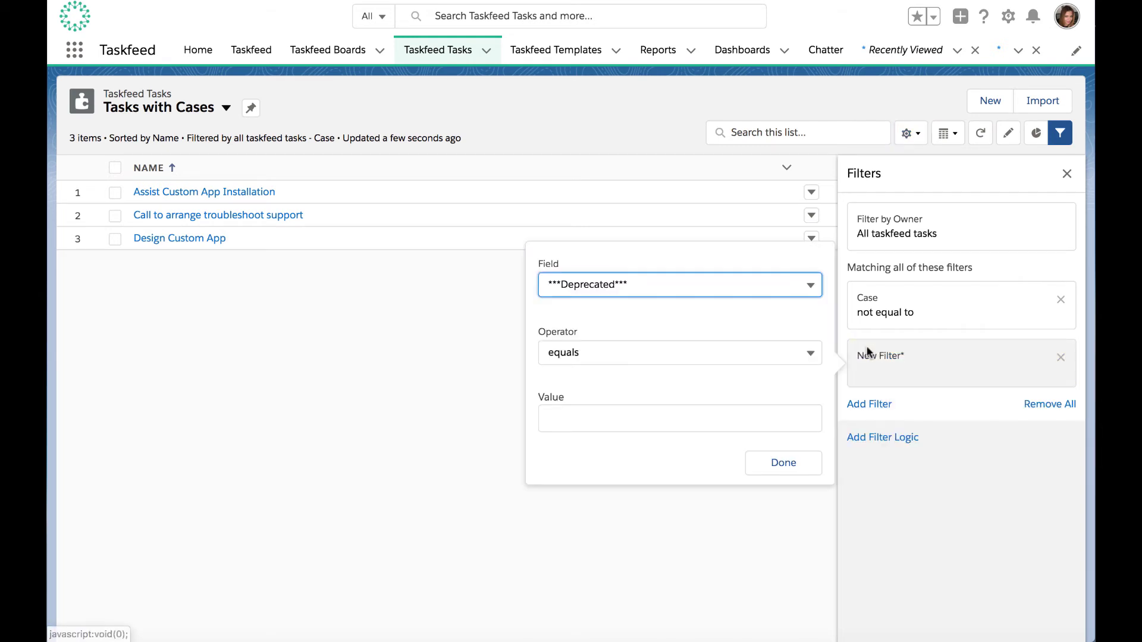
pyautogui.click(595, 280)
pyautogui.scroll(-6, 640, 535)
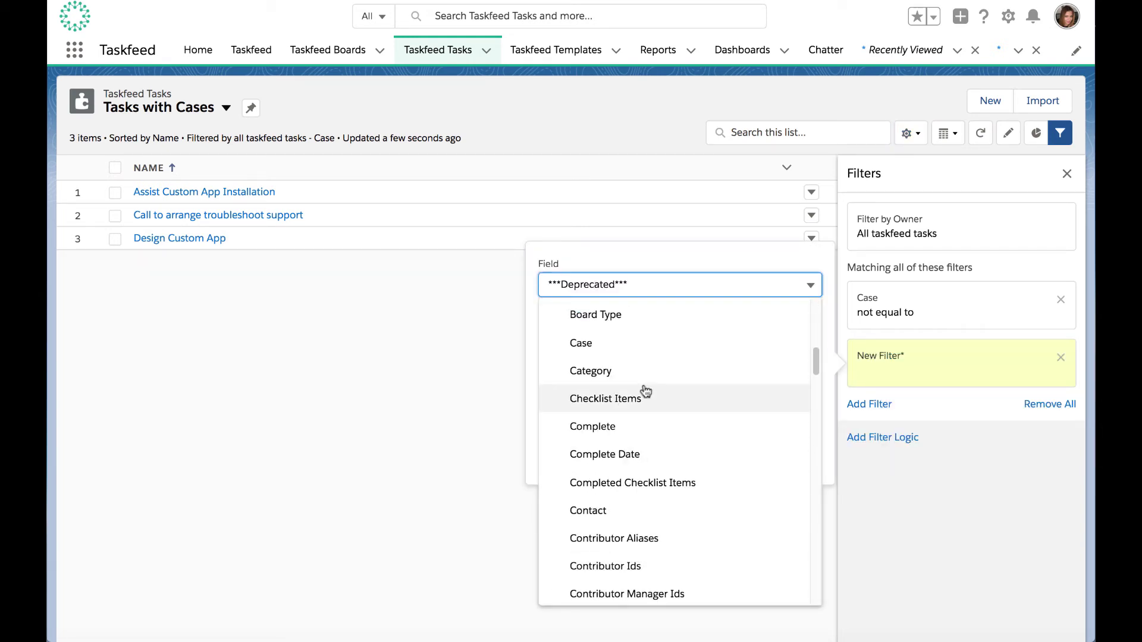
pyautogui.click(646, 427)
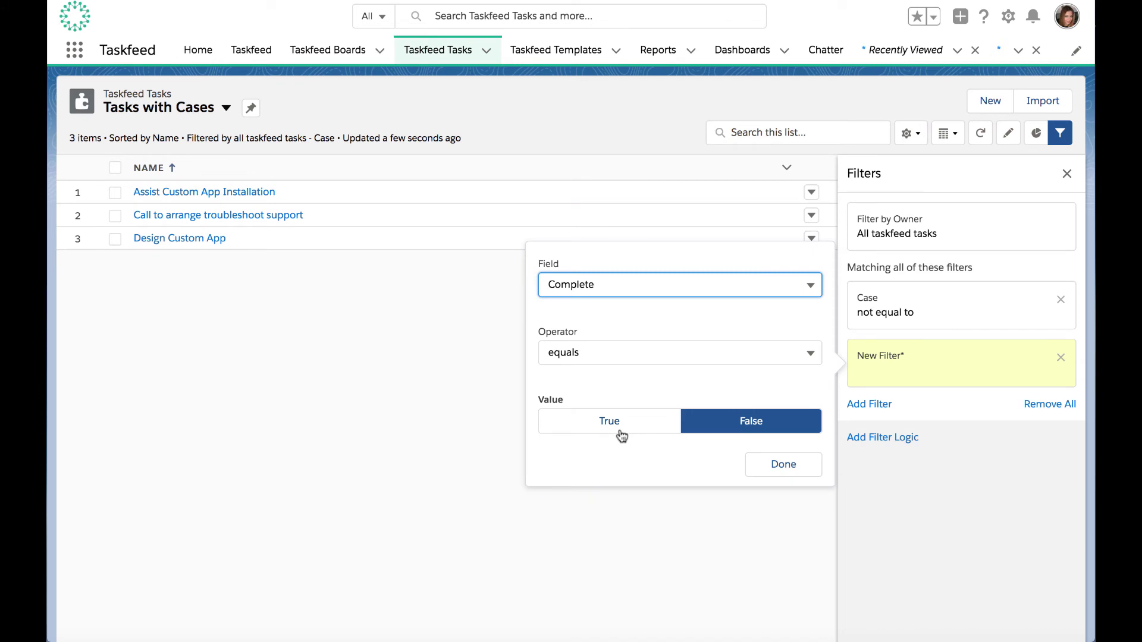
pyautogui.click(777, 470)
# Add a list view filter where Archived equals False and save the filters
pyautogui.click(870, 418)
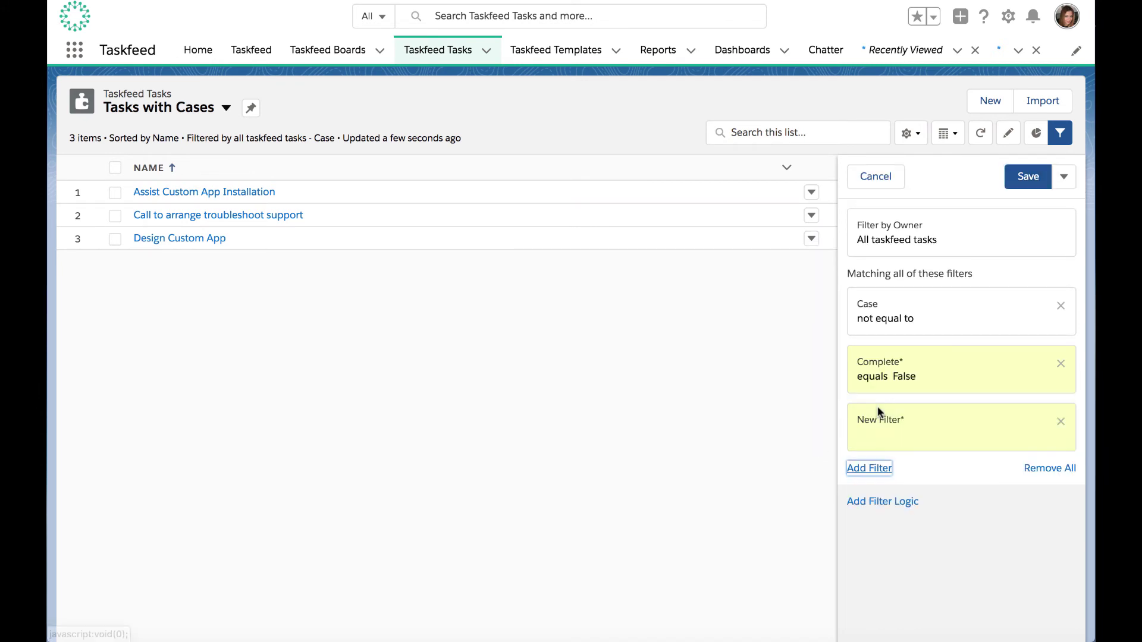
pyautogui.click(614, 348)
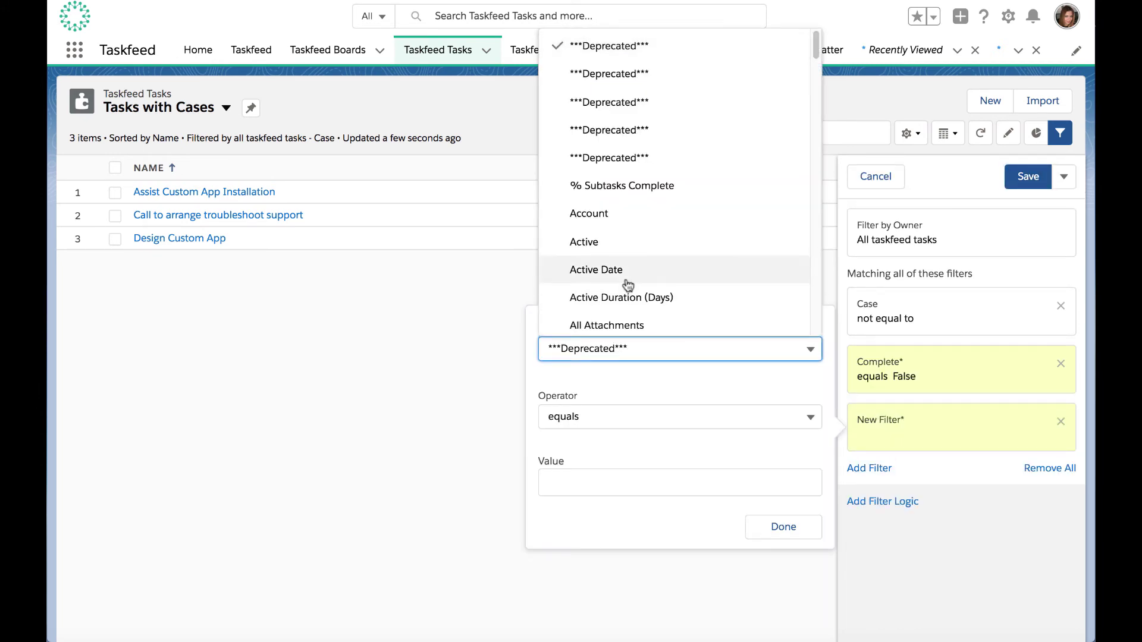
pyautogui.scroll(-3, 628, 284)
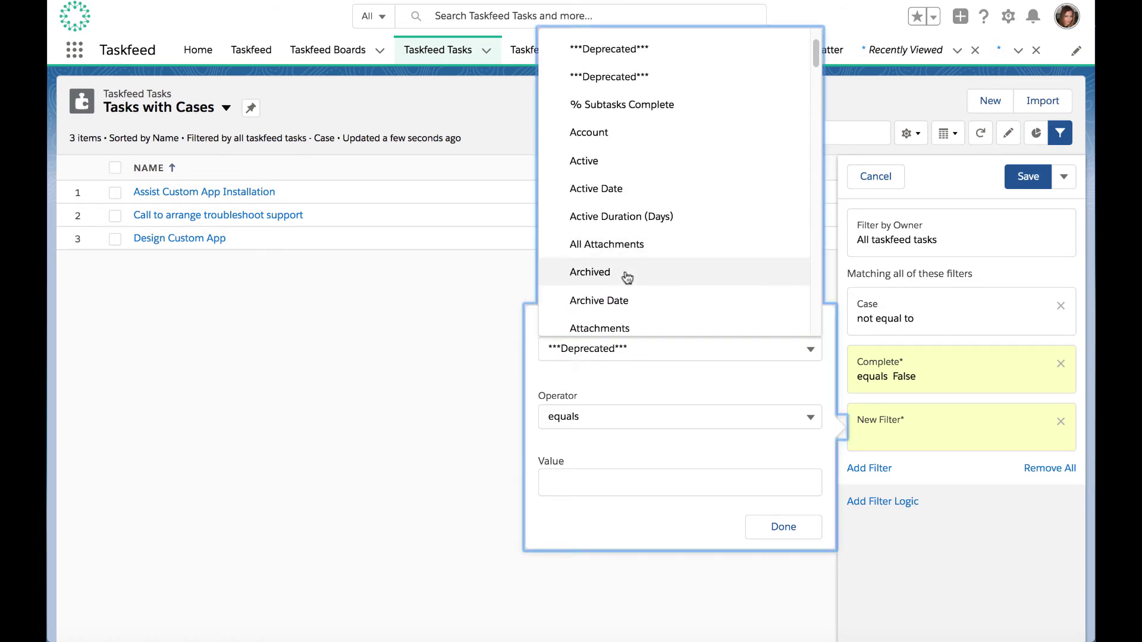
pyautogui.click(627, 279)
pyautogui.click(783, 528)
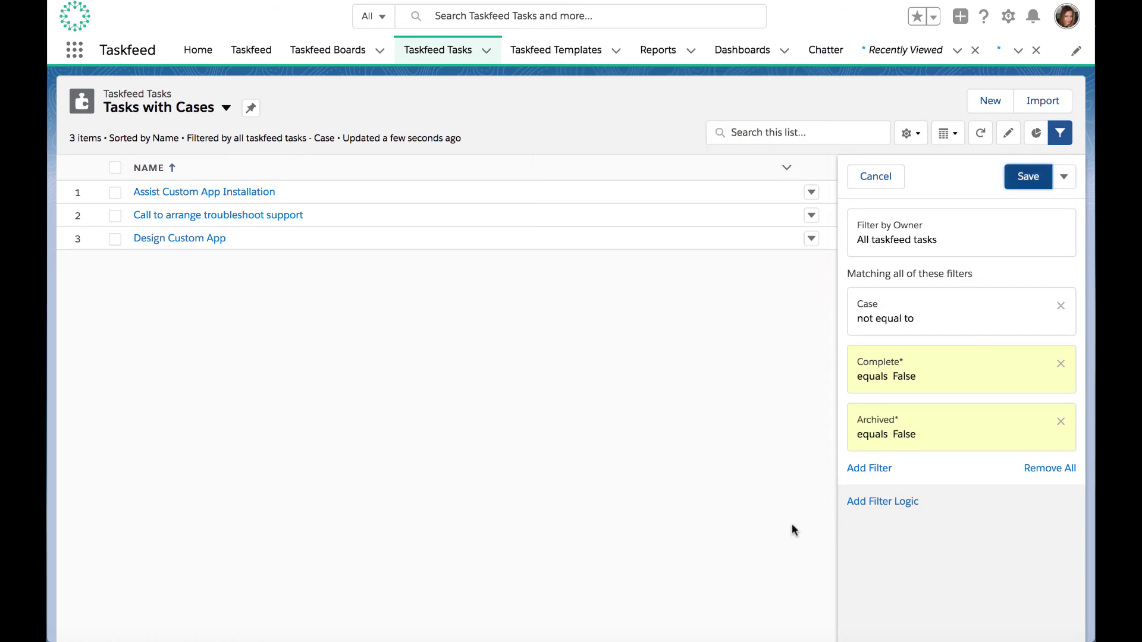
pyautogui.click(1028, 177)
# Add Board, Case and Board Type to the fields displayed in the Tasks with Cases list view
pyautogui.click(909, 134)
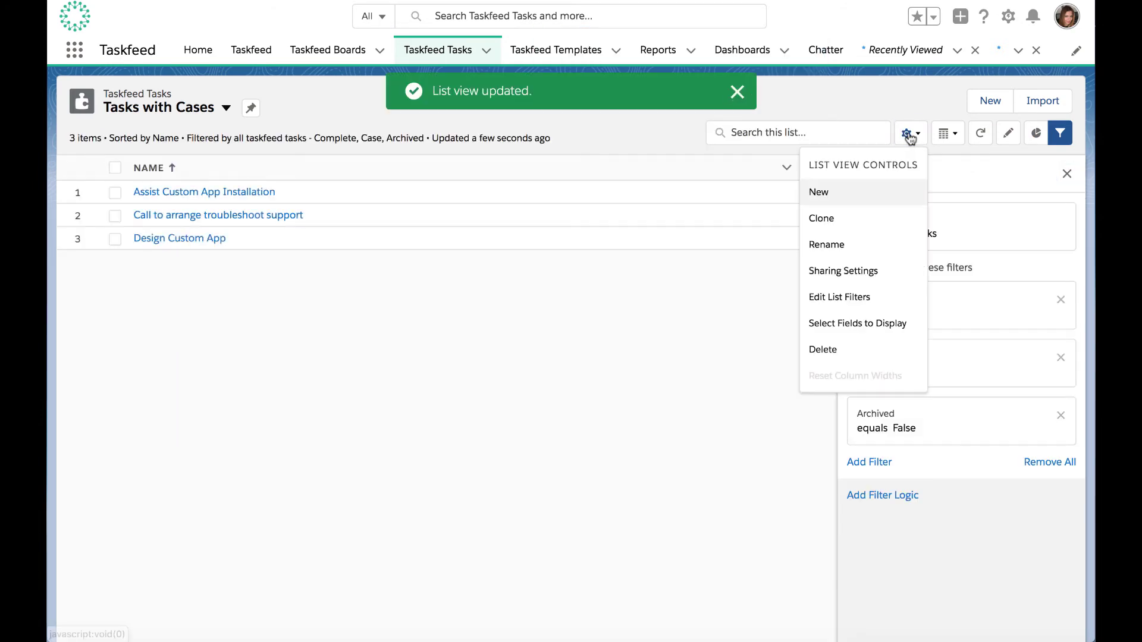
pyautogui.click(863, 326)
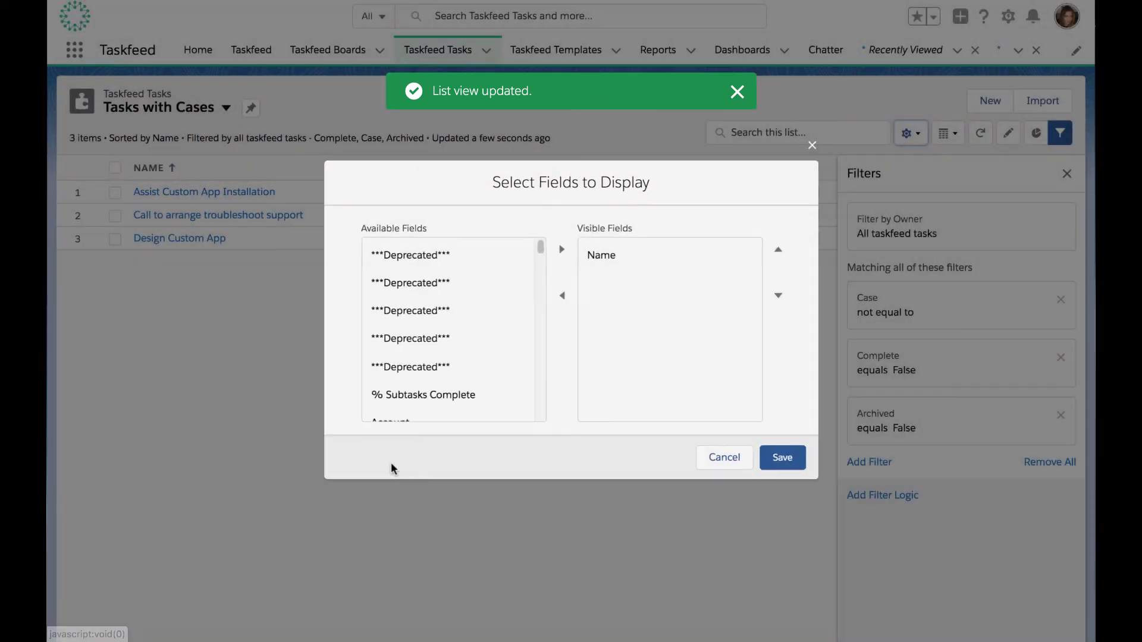
pyautogui.scroll(-4, 421, 382)
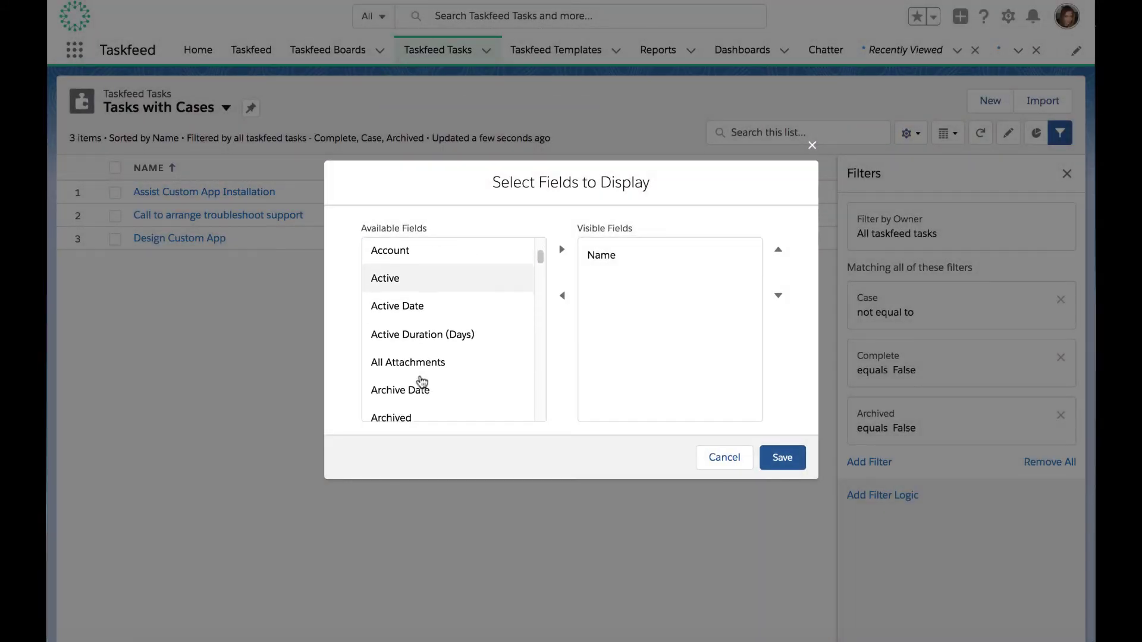
pyautogui.scroll(-3, 422, 382)
pyautogui.click(421, 357)
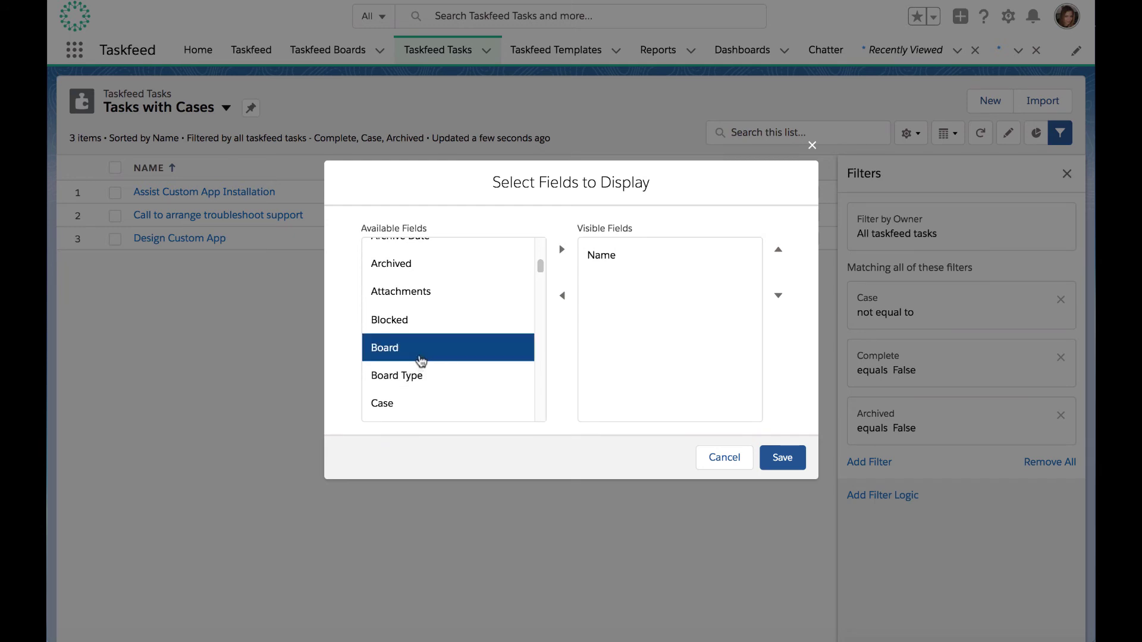
pyautogui.click(560, 252)
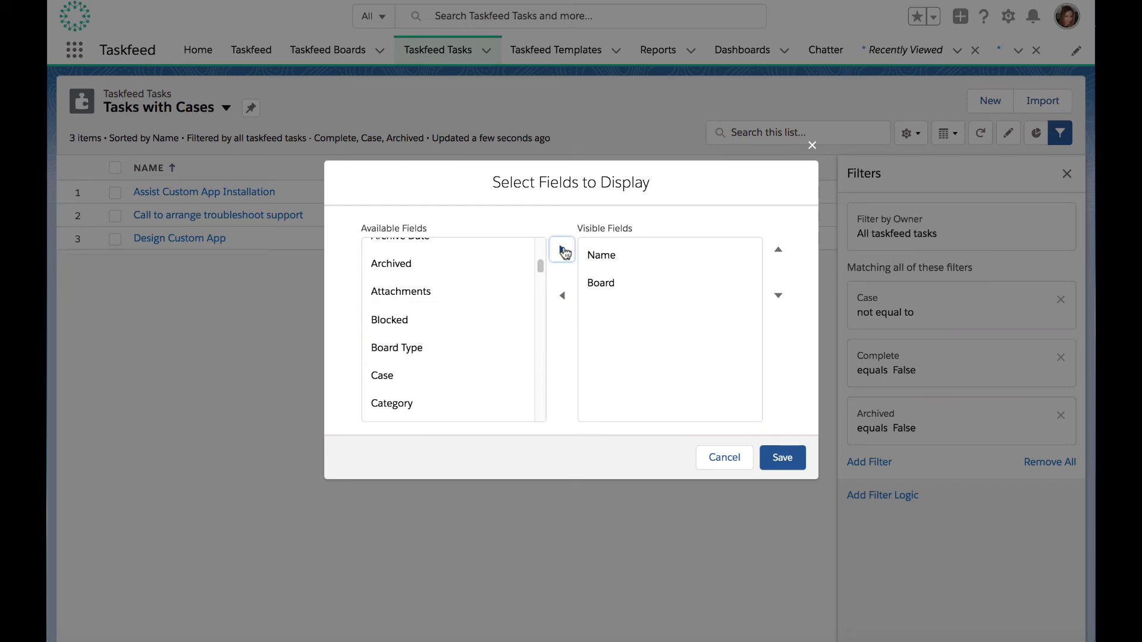
pyautogui.click(433, 377)
pyautogui.click(561, 251)
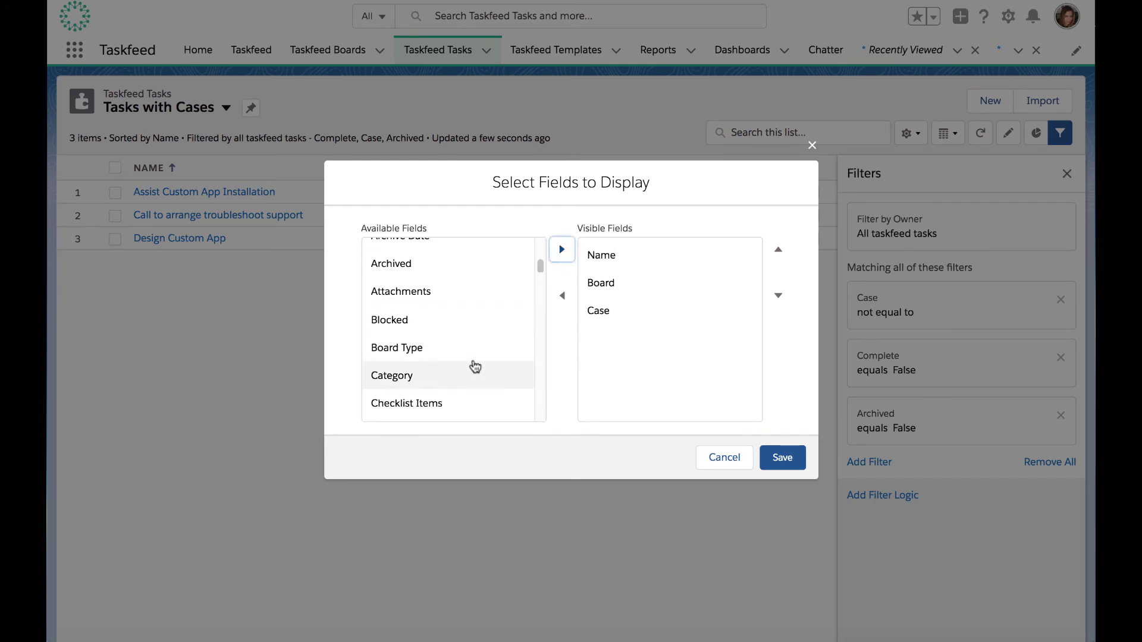
pyautogui.click(461, 346)
pyautogui.click(563, 252)
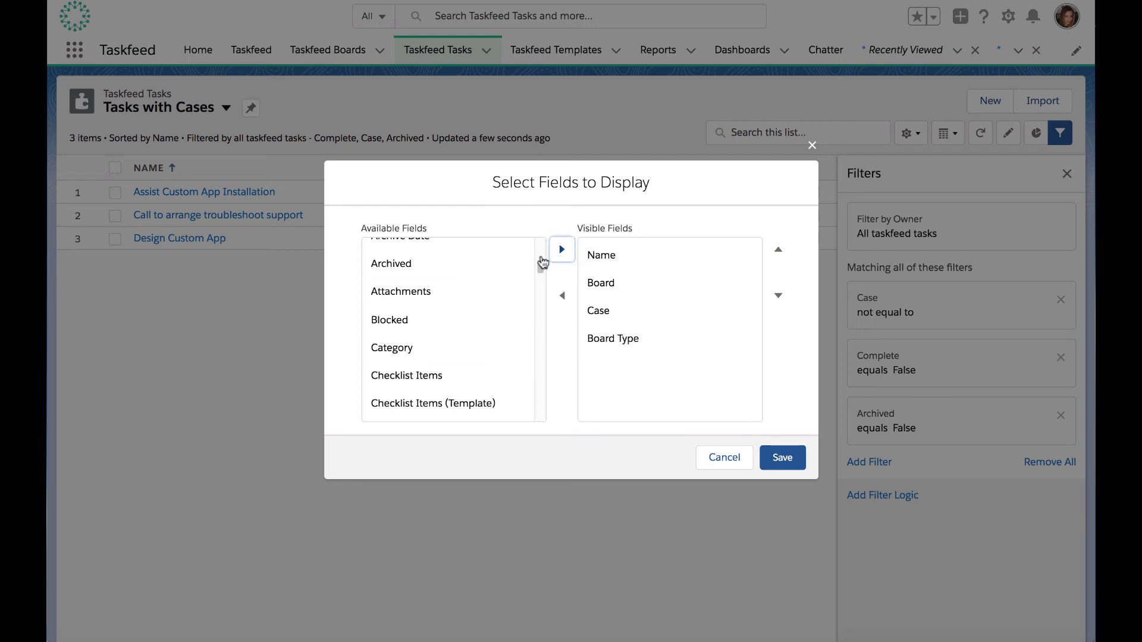
# Add the Created By field to the list view's visible fields
pyautogui.scroll(-5, 475, 319)
pyautogui.scroll(2, 476, 320)
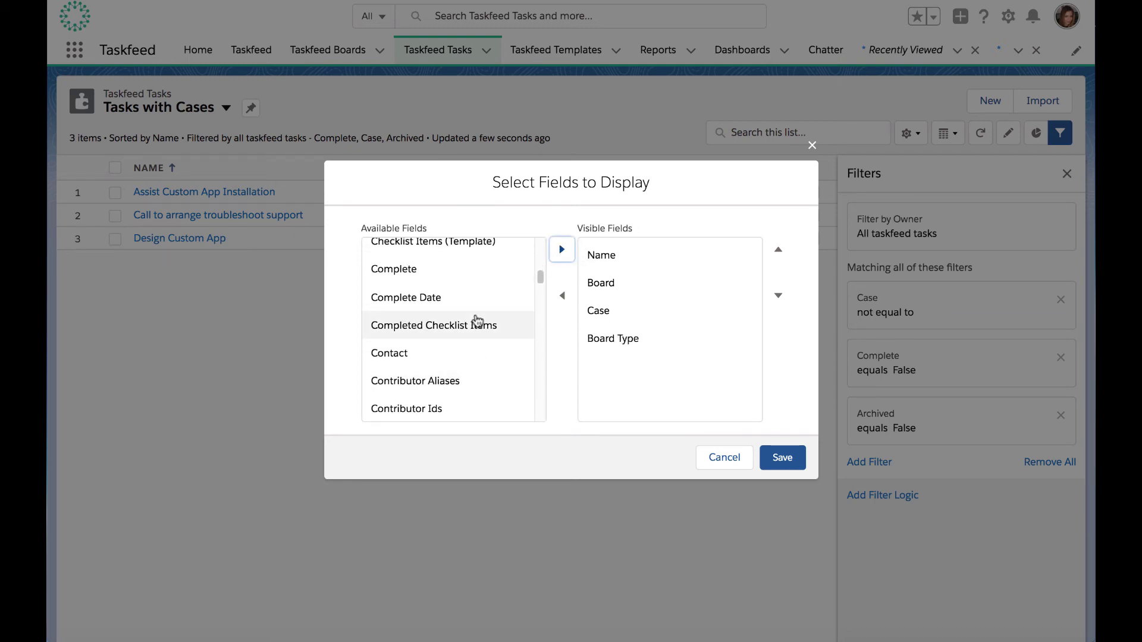
pyautogui.scroll(-5, 477, 320)
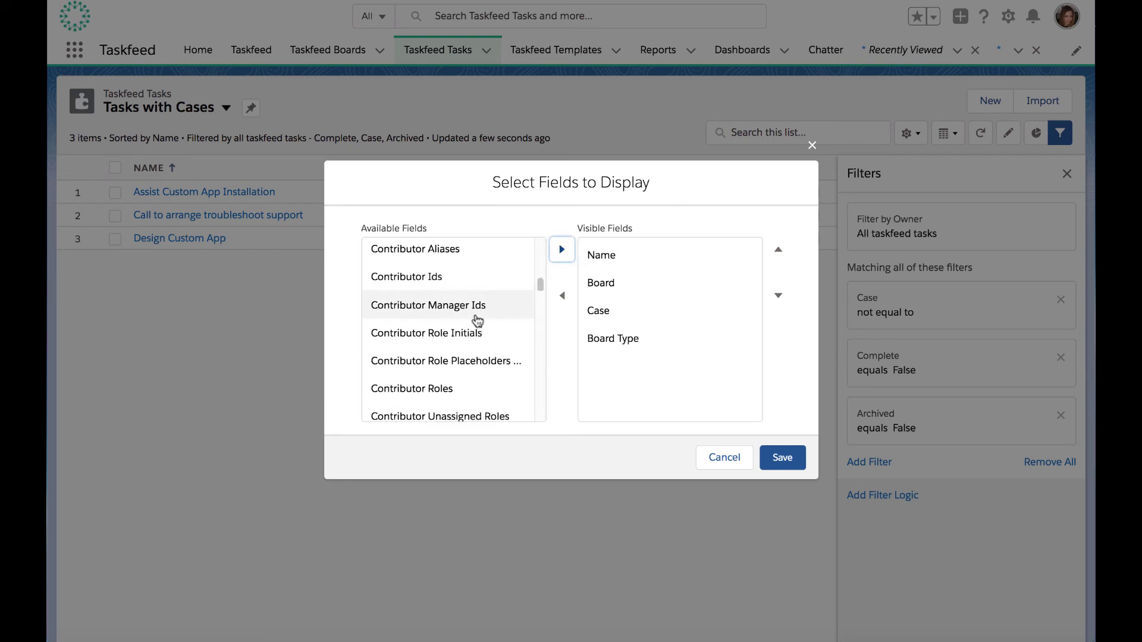
pyautogui.scroll(-1, 478, 321)
pyautogui.scroll(-2, 478, 320)
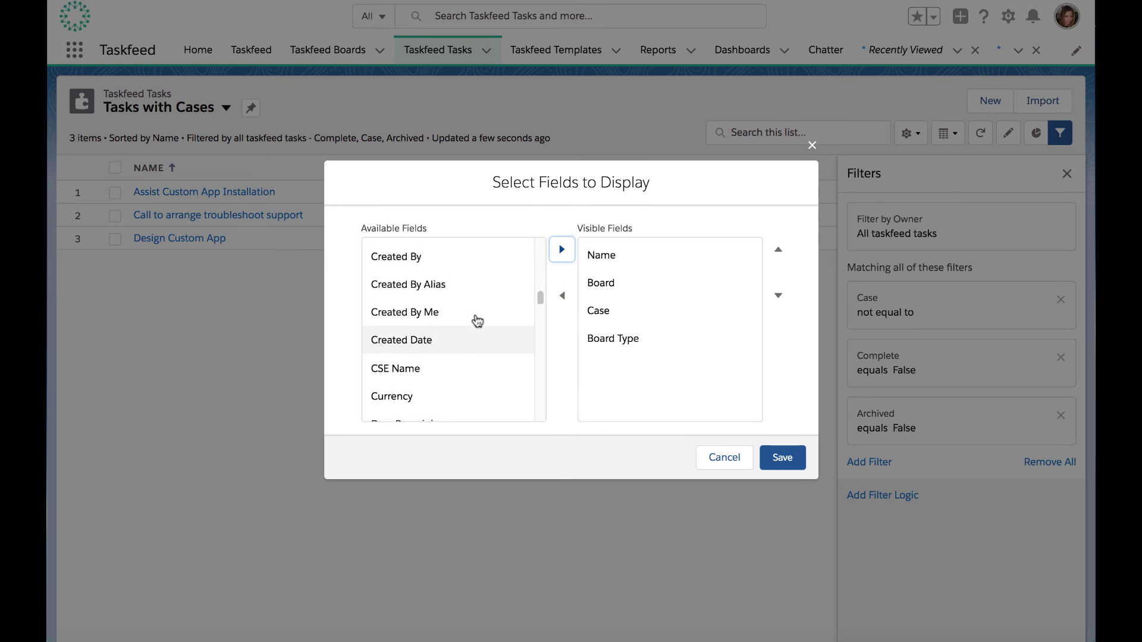
pyautogui.scroll(1, 474, 319)
pyautogui.click(474, 280)
pyautogui.click(562, 250)
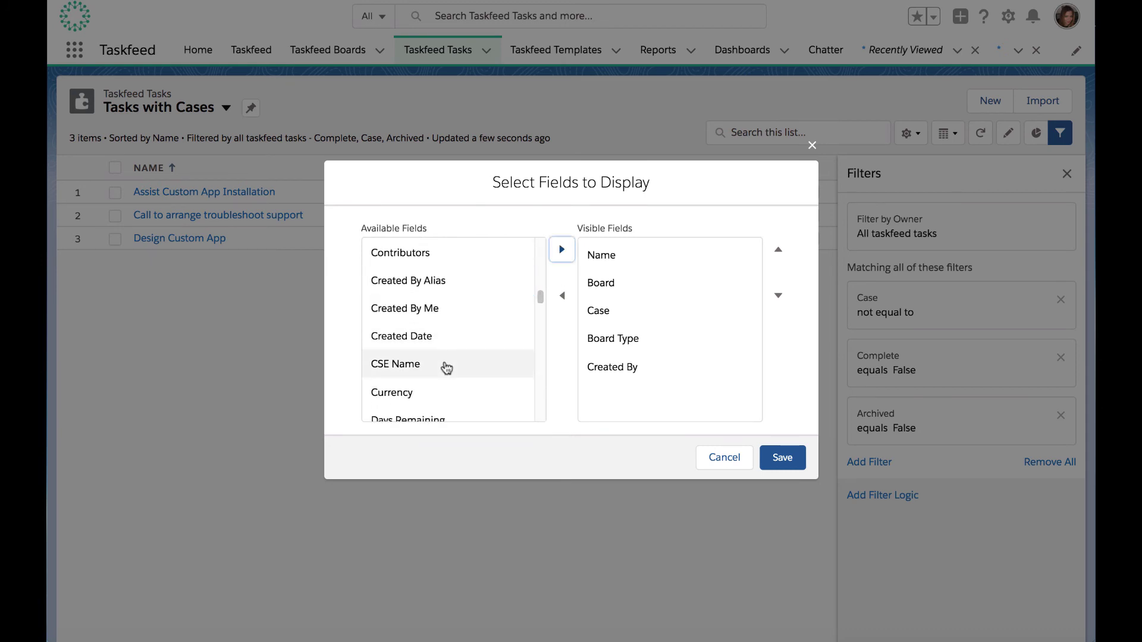
# Add the Due Date field to the list view's visible fields
pyautogui.scroll(-2, 446, 367)
pyautogui.scroll(-4, 446, 368)
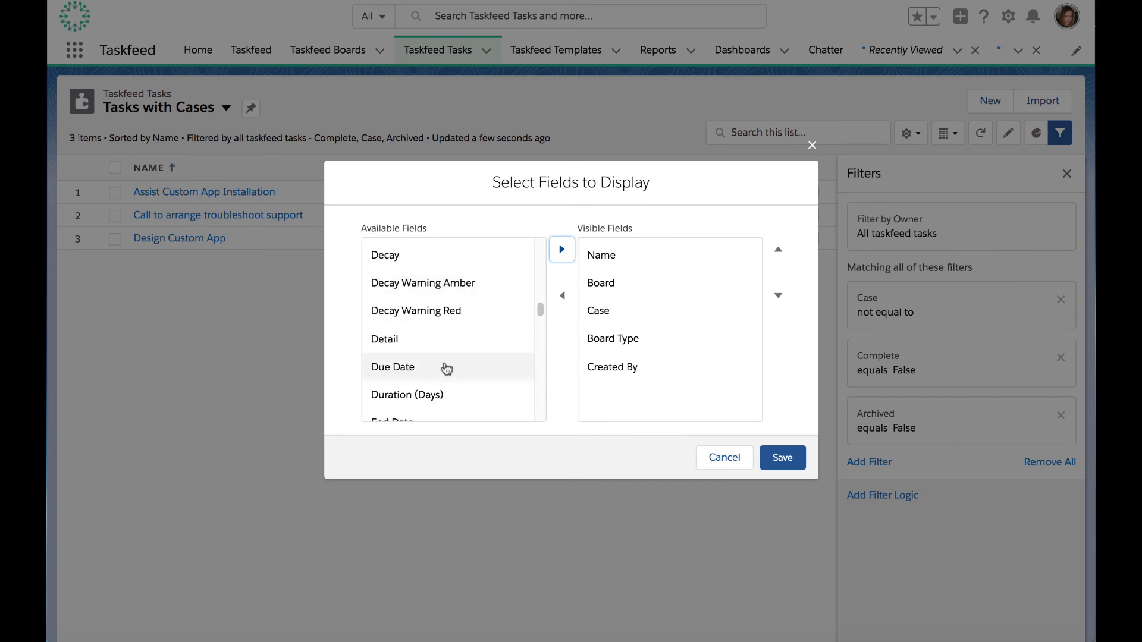
pyautogui.click(446, 336)
pyautogui.click(562, 250)
# Add the Open... field to the list view's visible fields and save the field selection
pyautogui.scroll(-10, 497, 329)
pyautogui.scroll(-1, 497, 329)
pyautogui.click(452, 376)
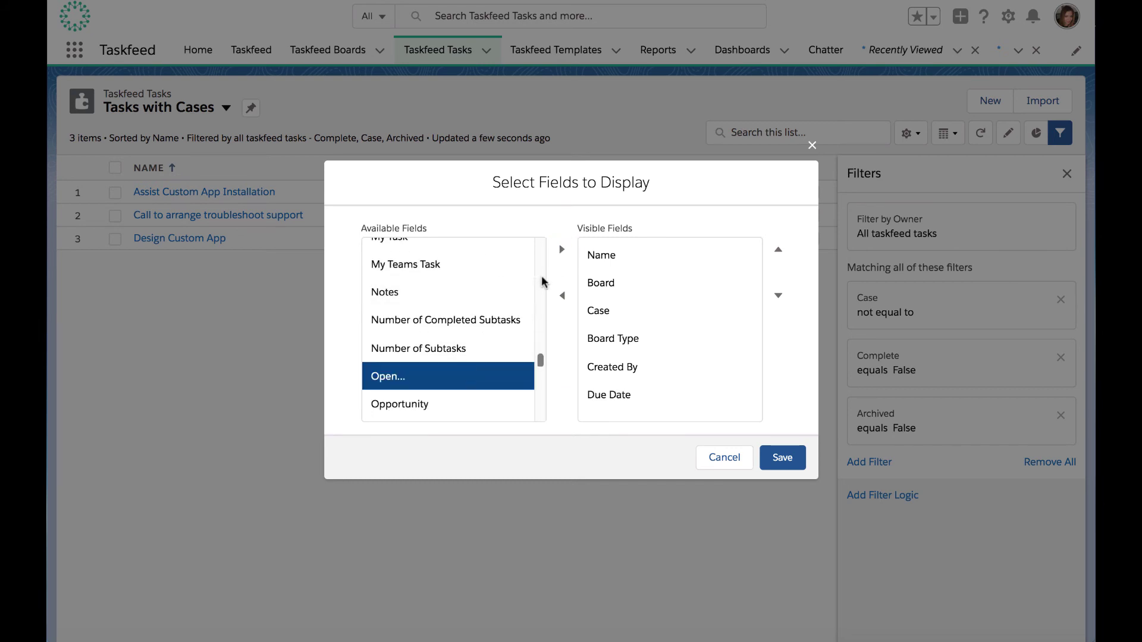
pyautogui.click(562, 249)
pyautogui.click(783, 458)
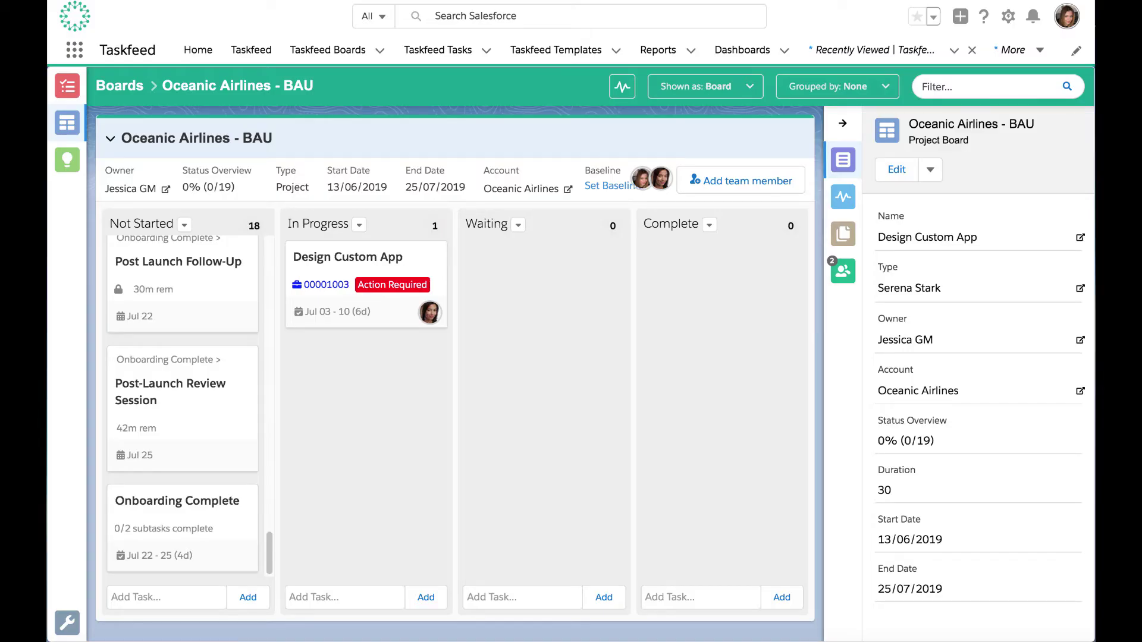
# Open the Tasks with Cases list in Taskfeed and expand its Start Date: Later group
pyautogui.click(63, 85)
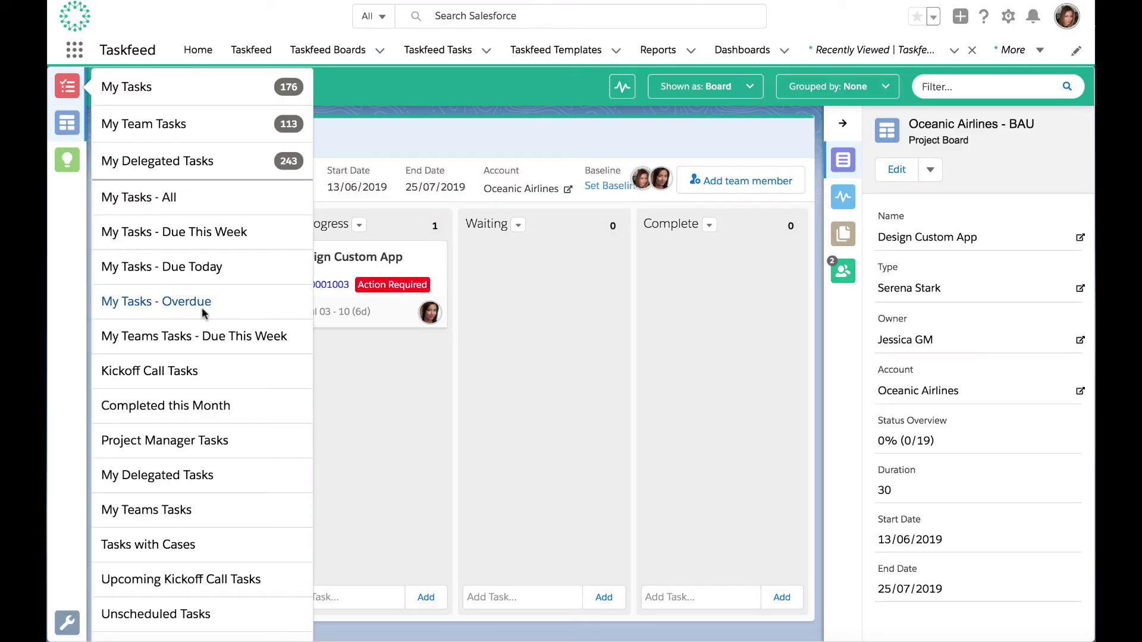
pyautogui.click(154, 544)
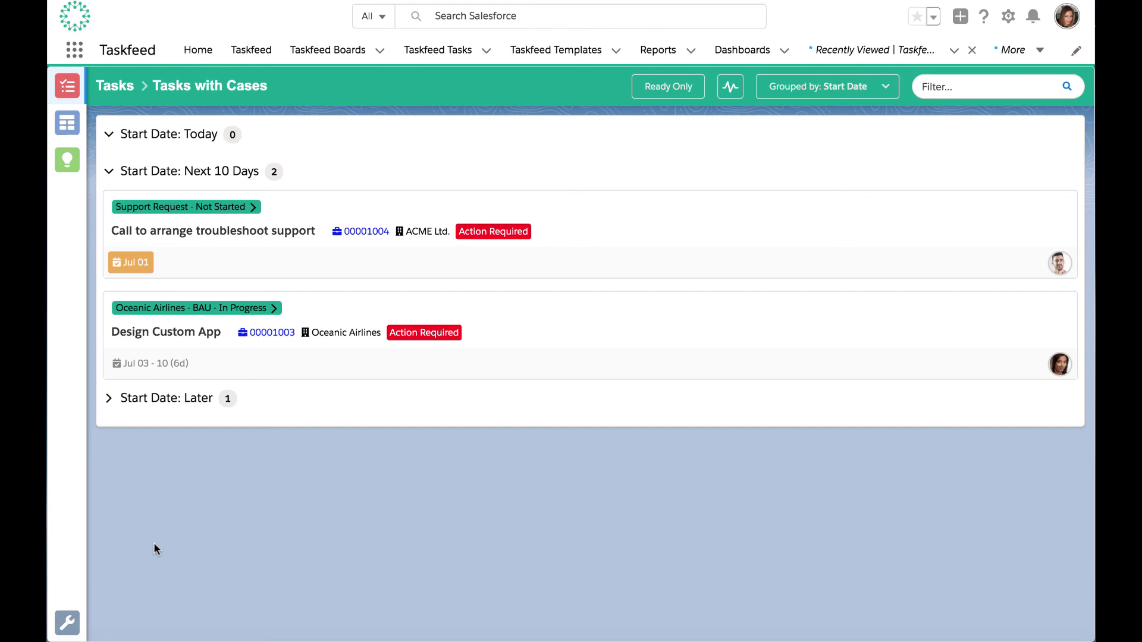
pyautogui.click(108, 399)
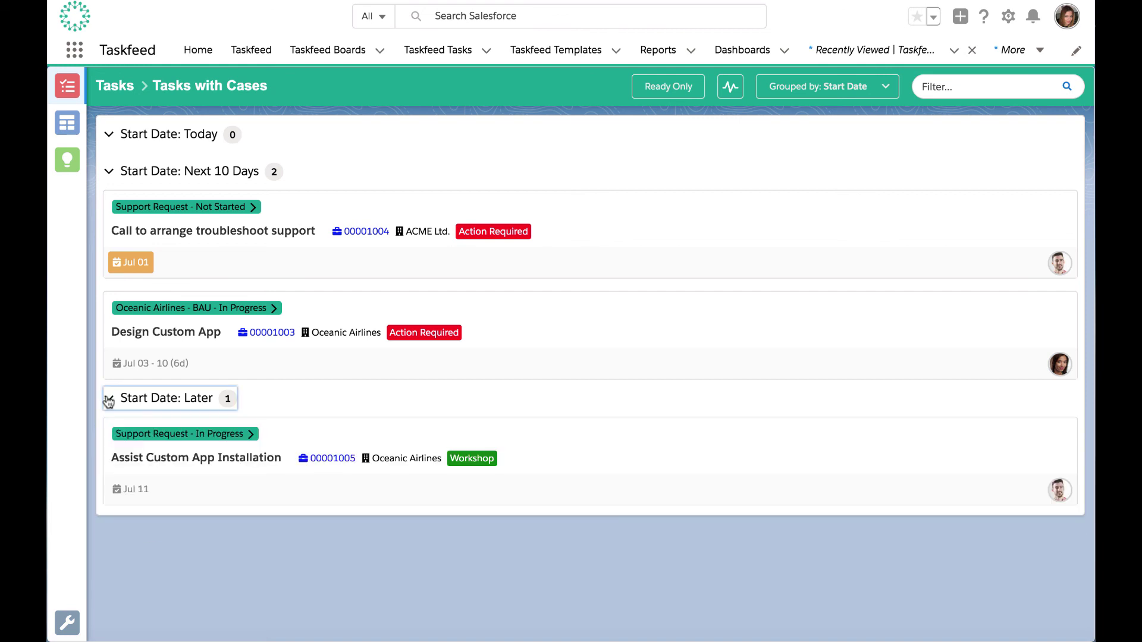